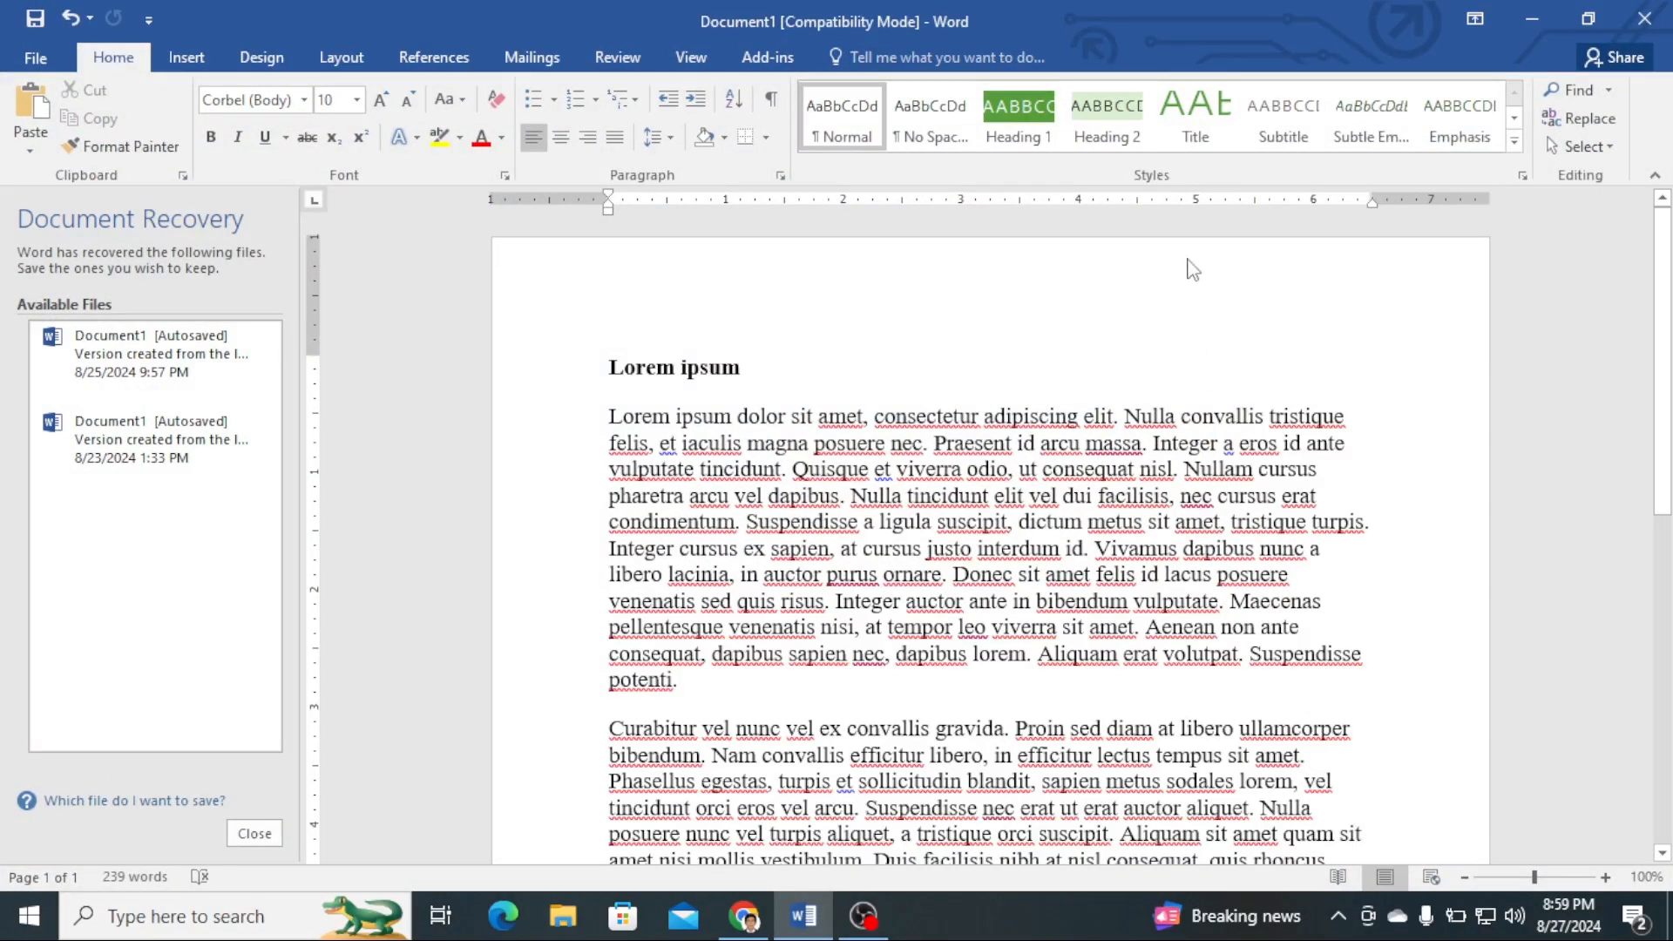
# - Browse the document themes and undo the last theme change
pyautogui.click(262, 61)
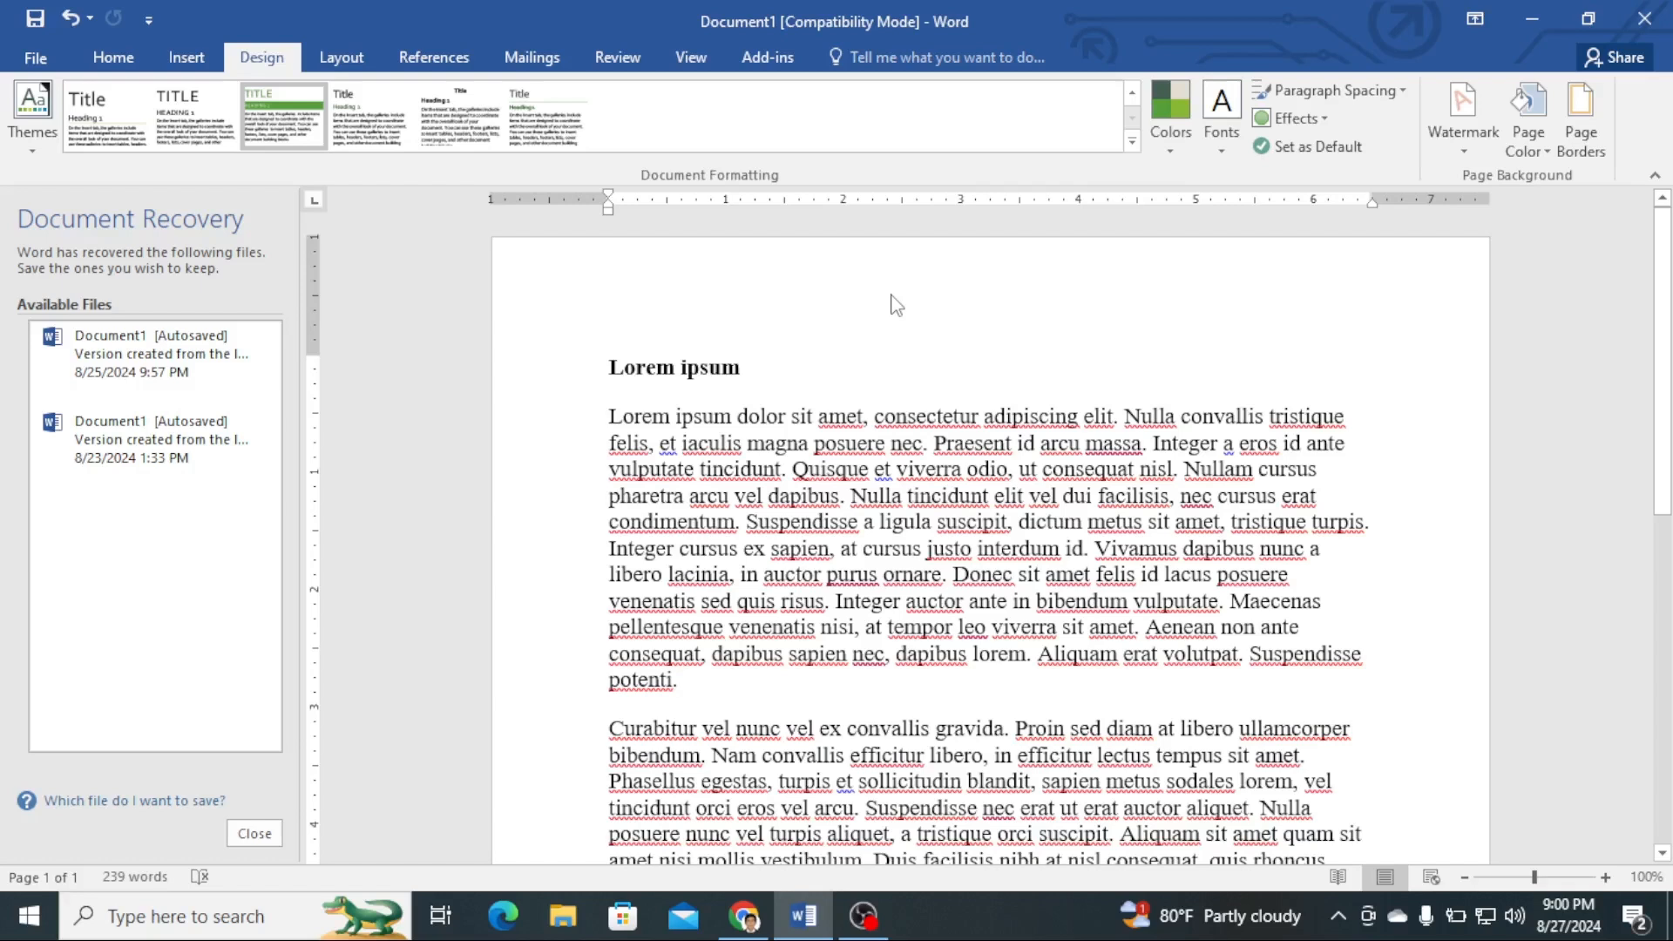
pyautogui.click(35, 116)
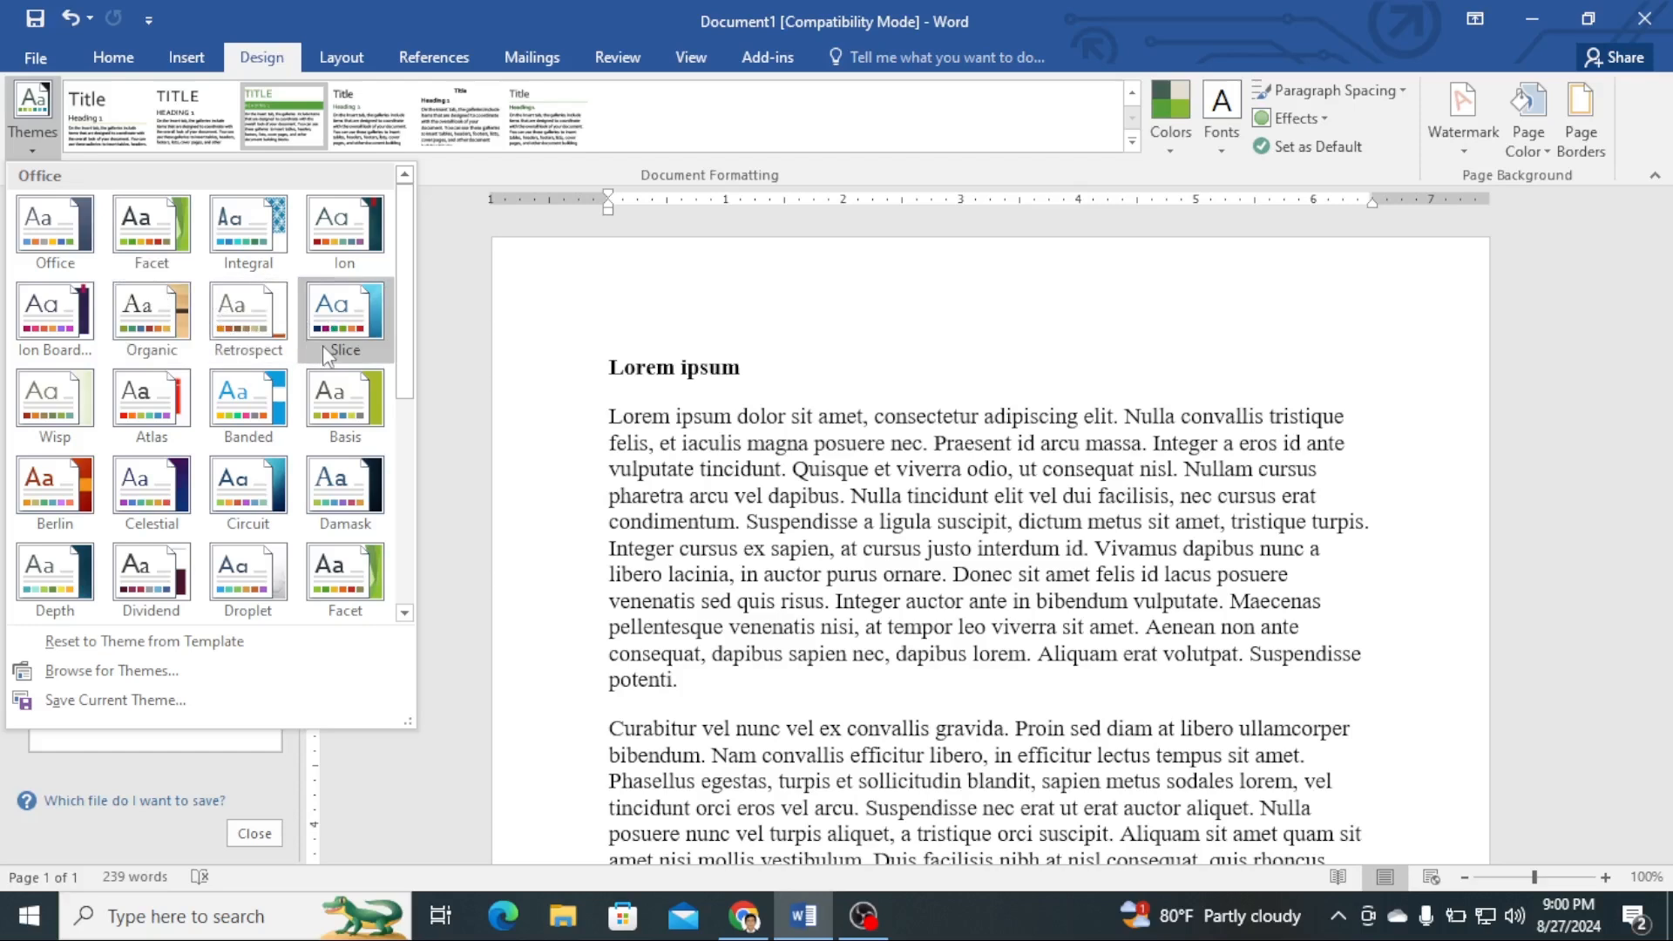
pyautogui.press('Escape')
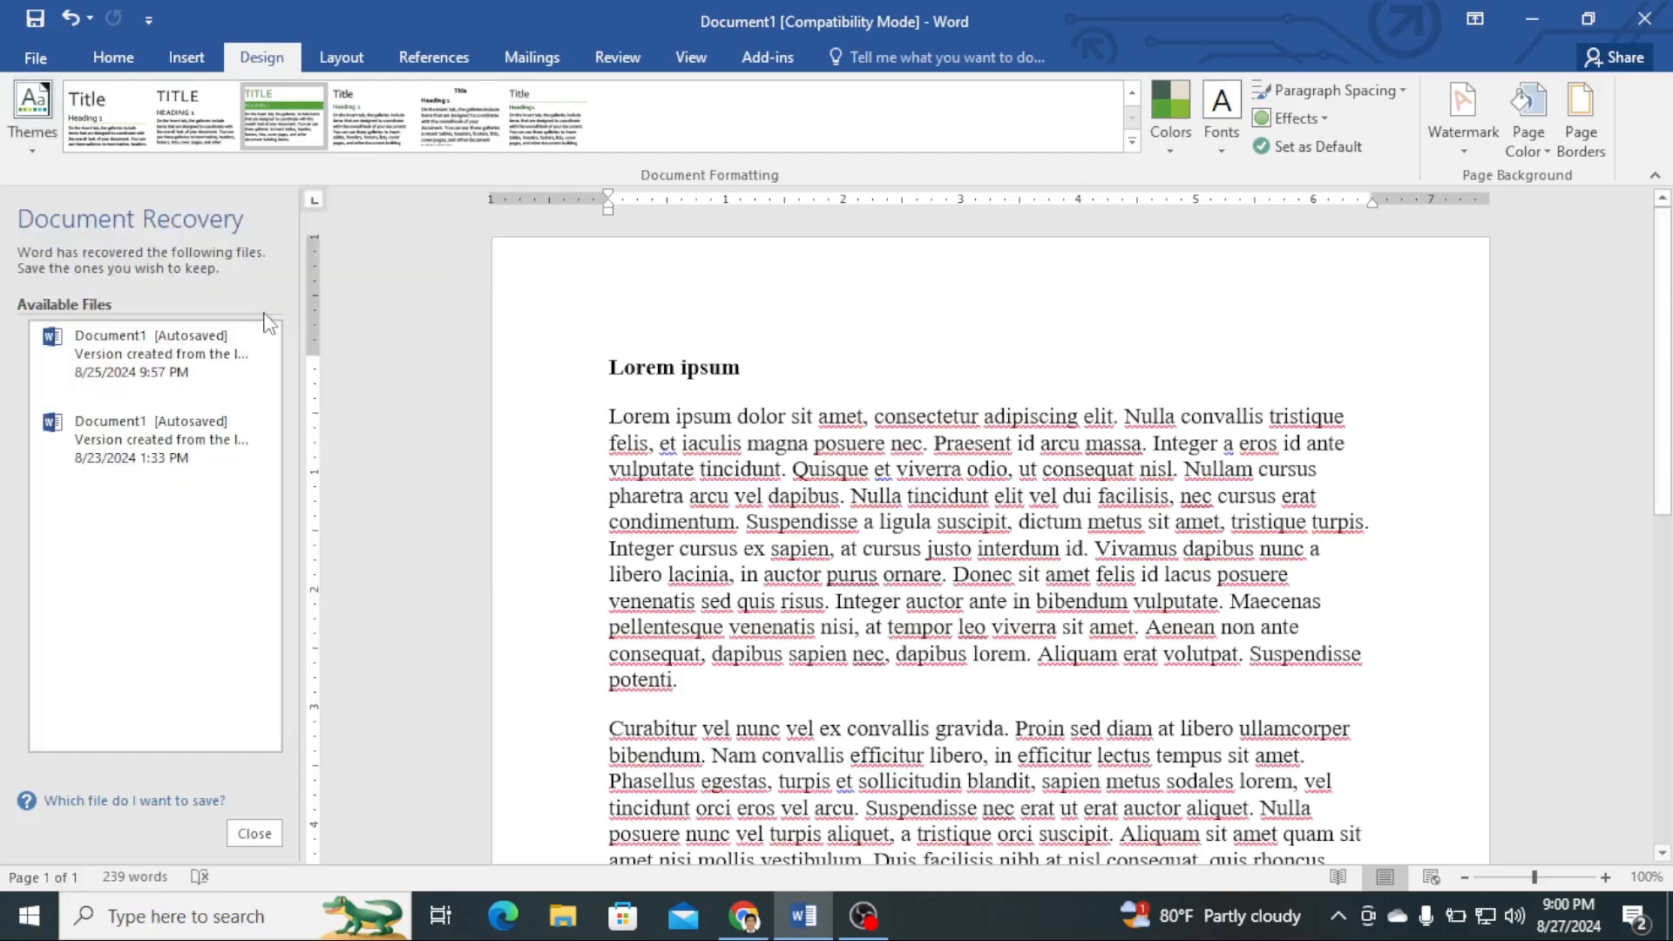
pyautogui.hotkey('ctrl', 'z')
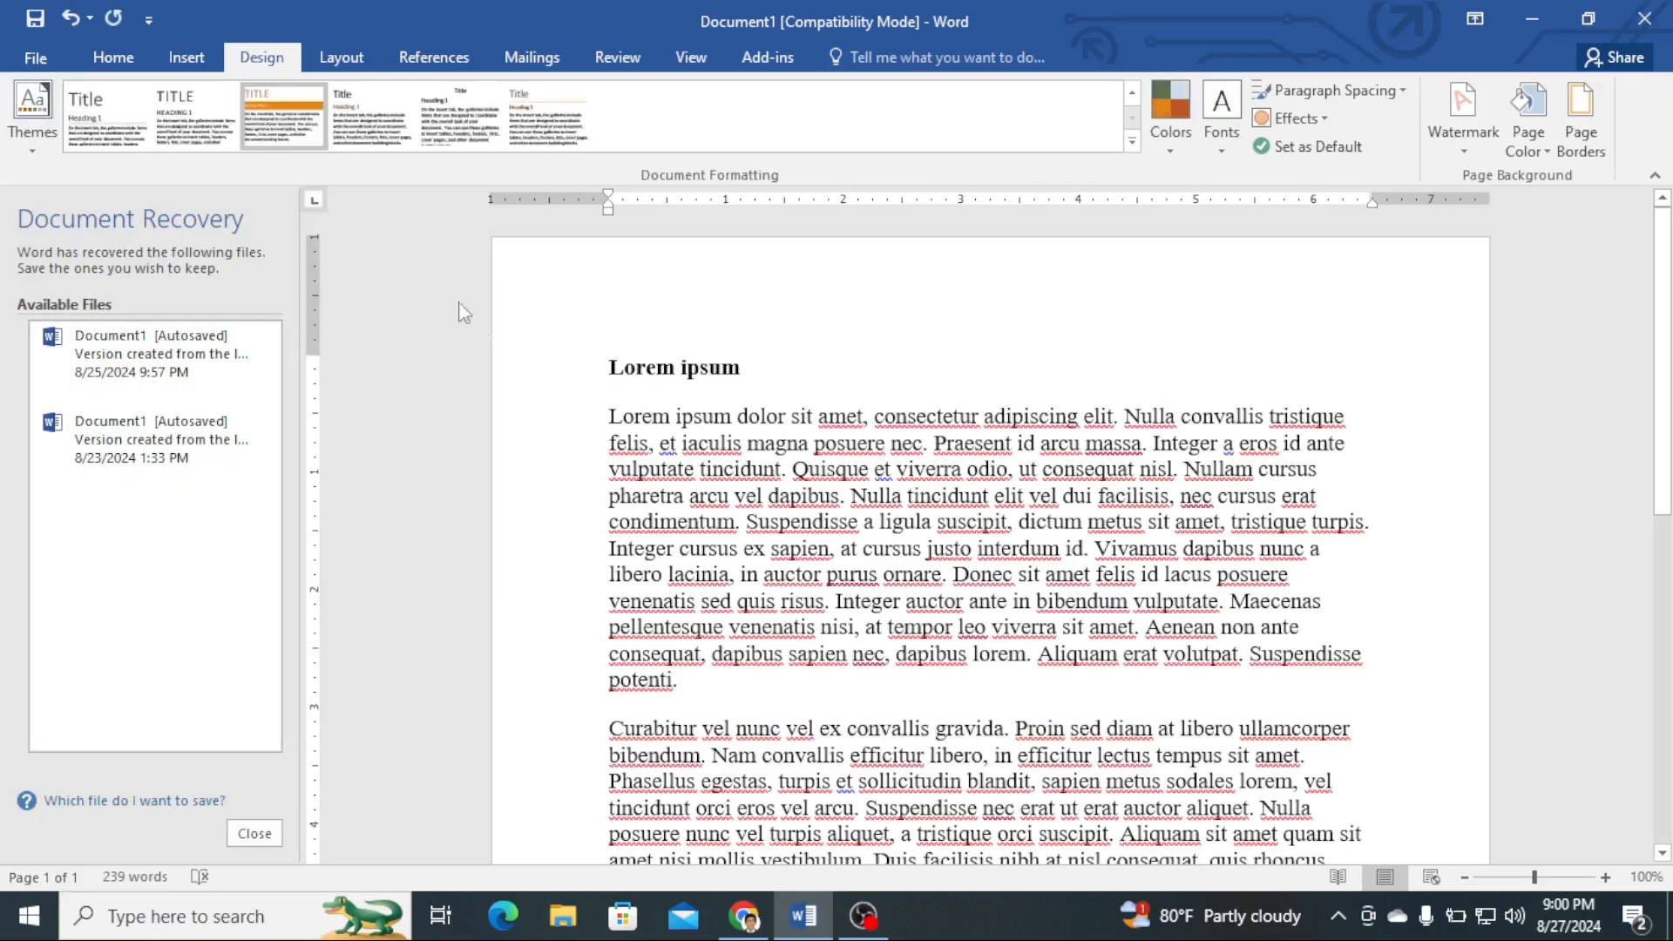
pyautogui.click(36, 114)
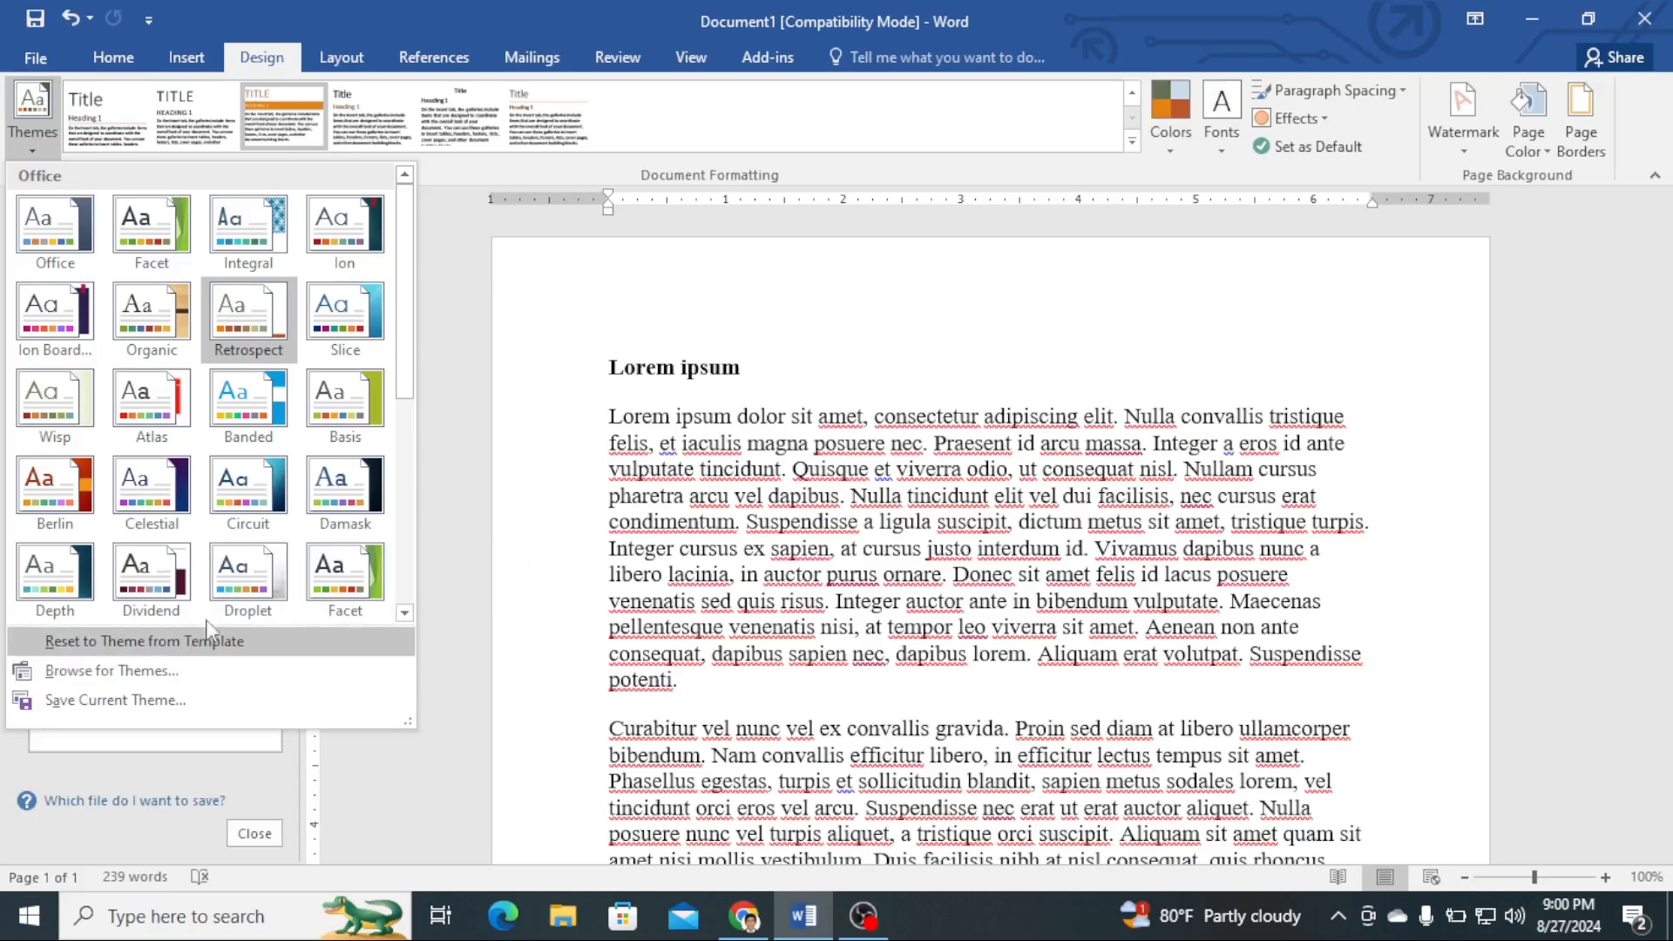
pyautogui.click(1181, 257)
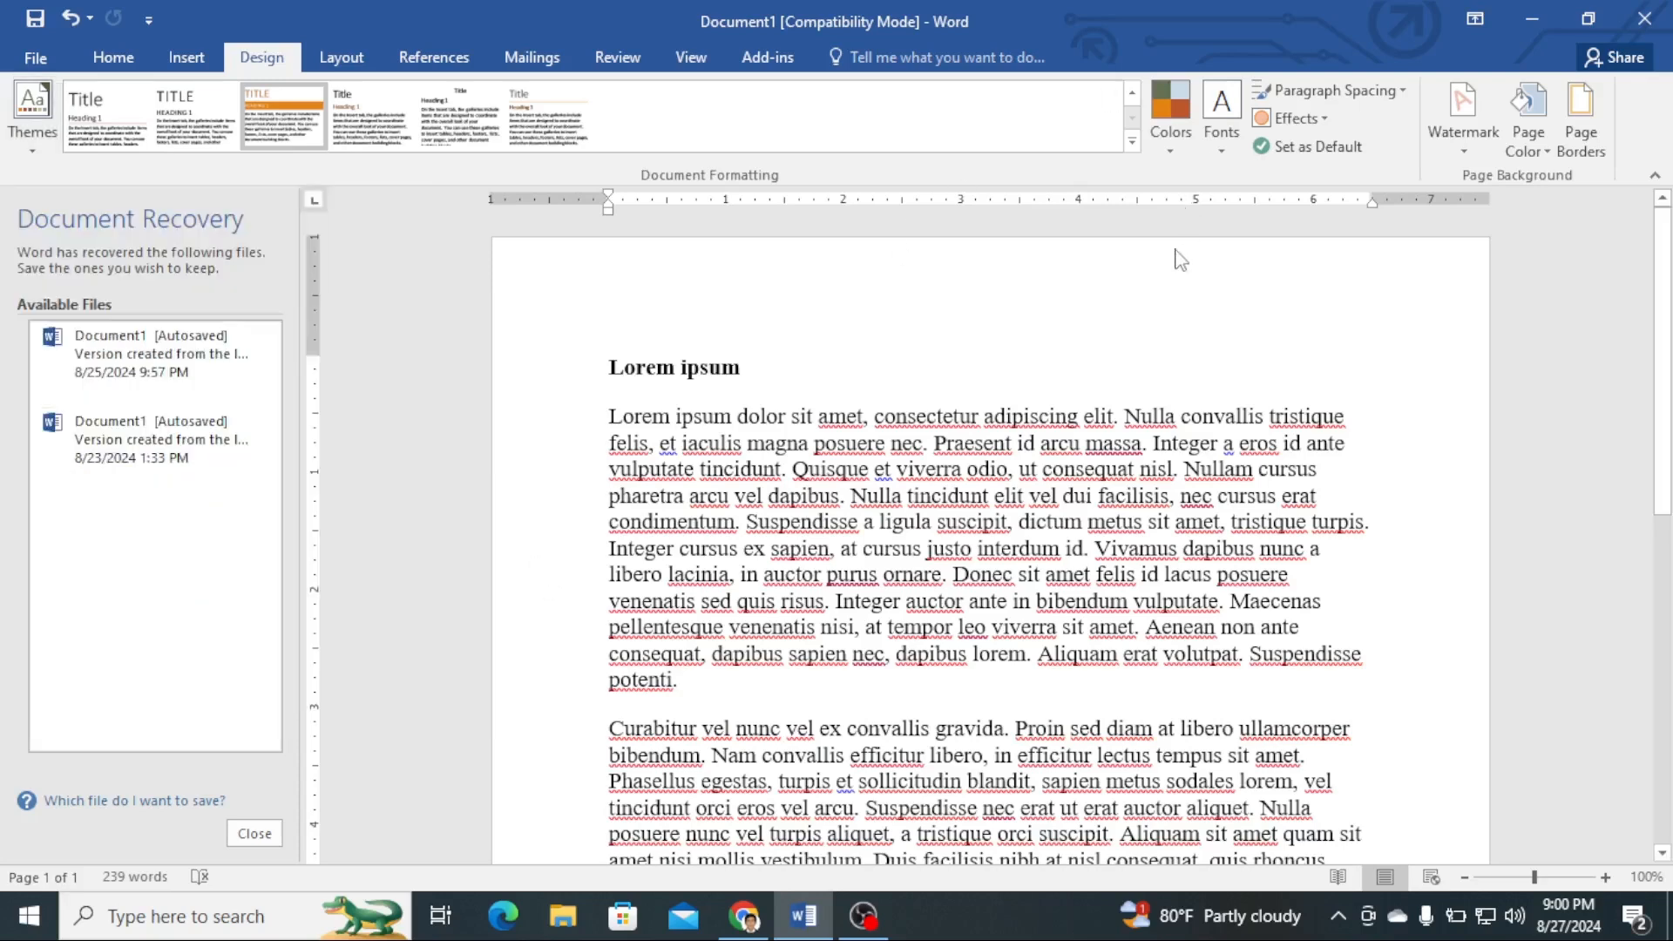
# - Open the custom theme colors dialog and close it without saving any colors
pyautogui.click(1180, 123)
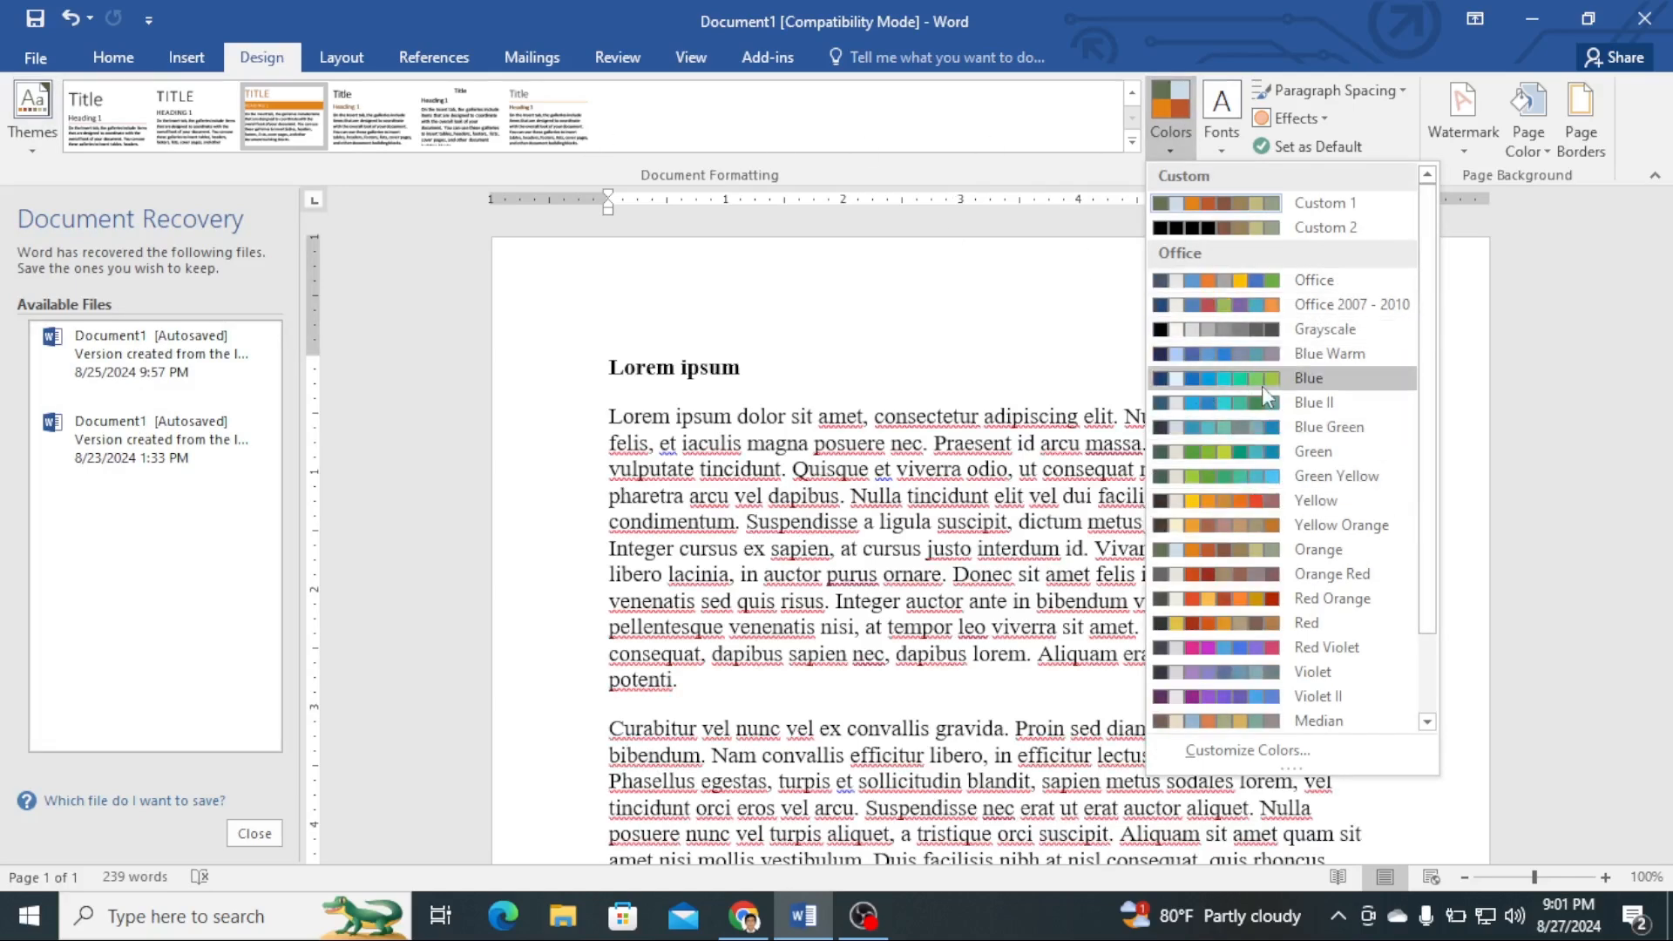
pyautogui.click(1262, 749)
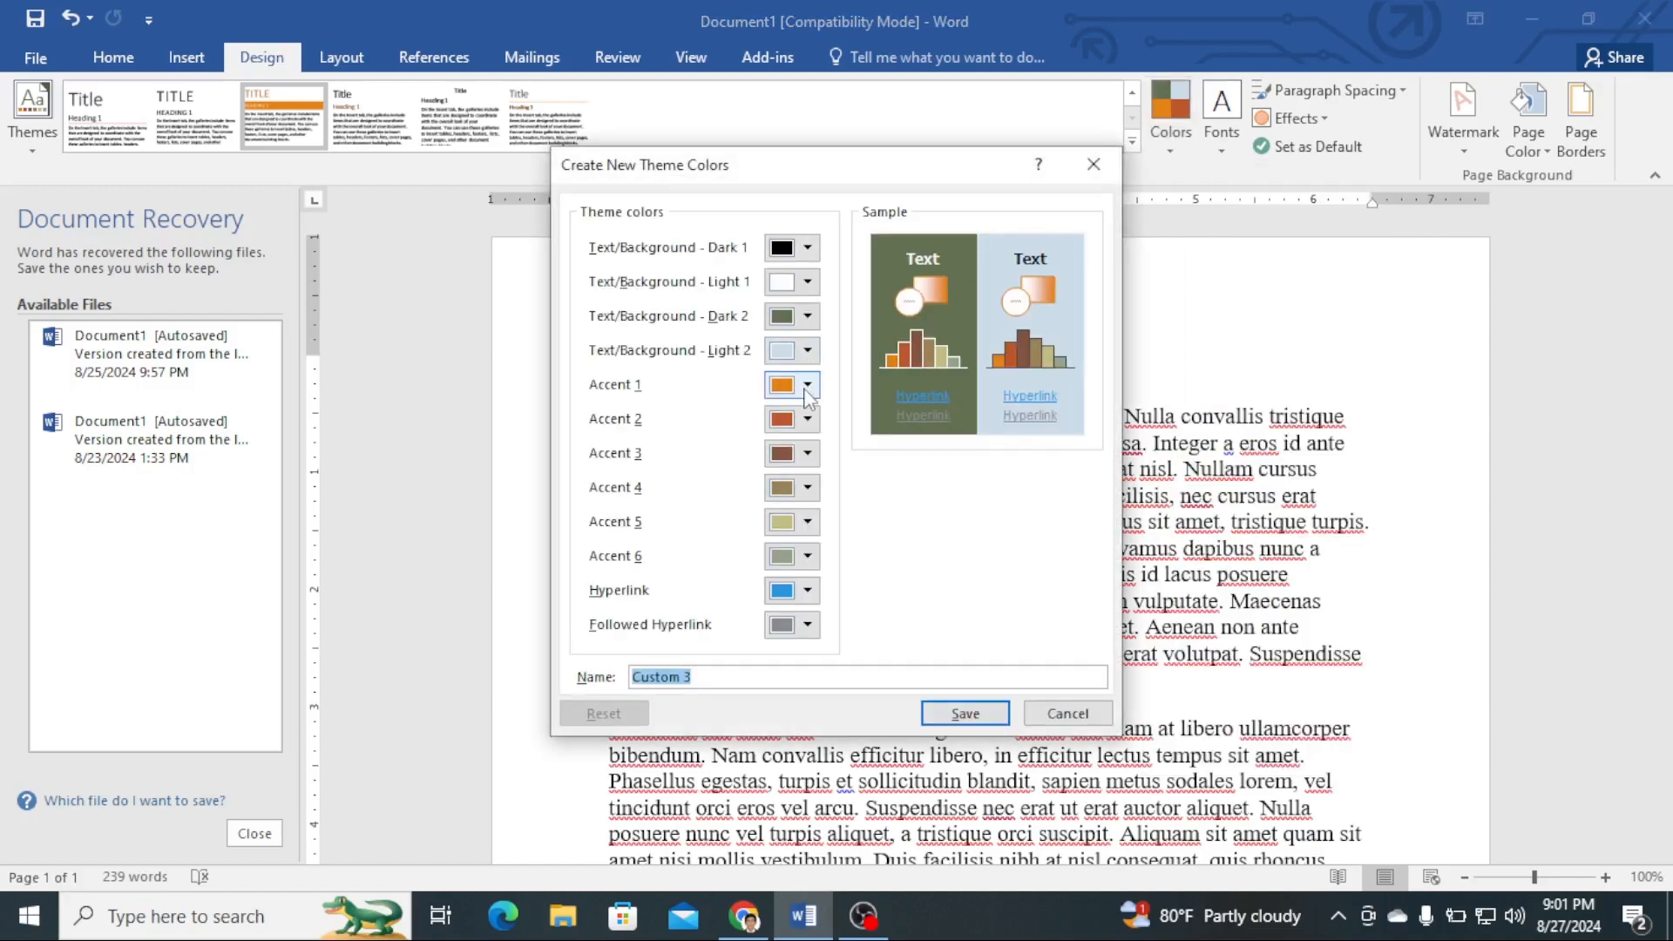
pyautogui.click(1095, 166)
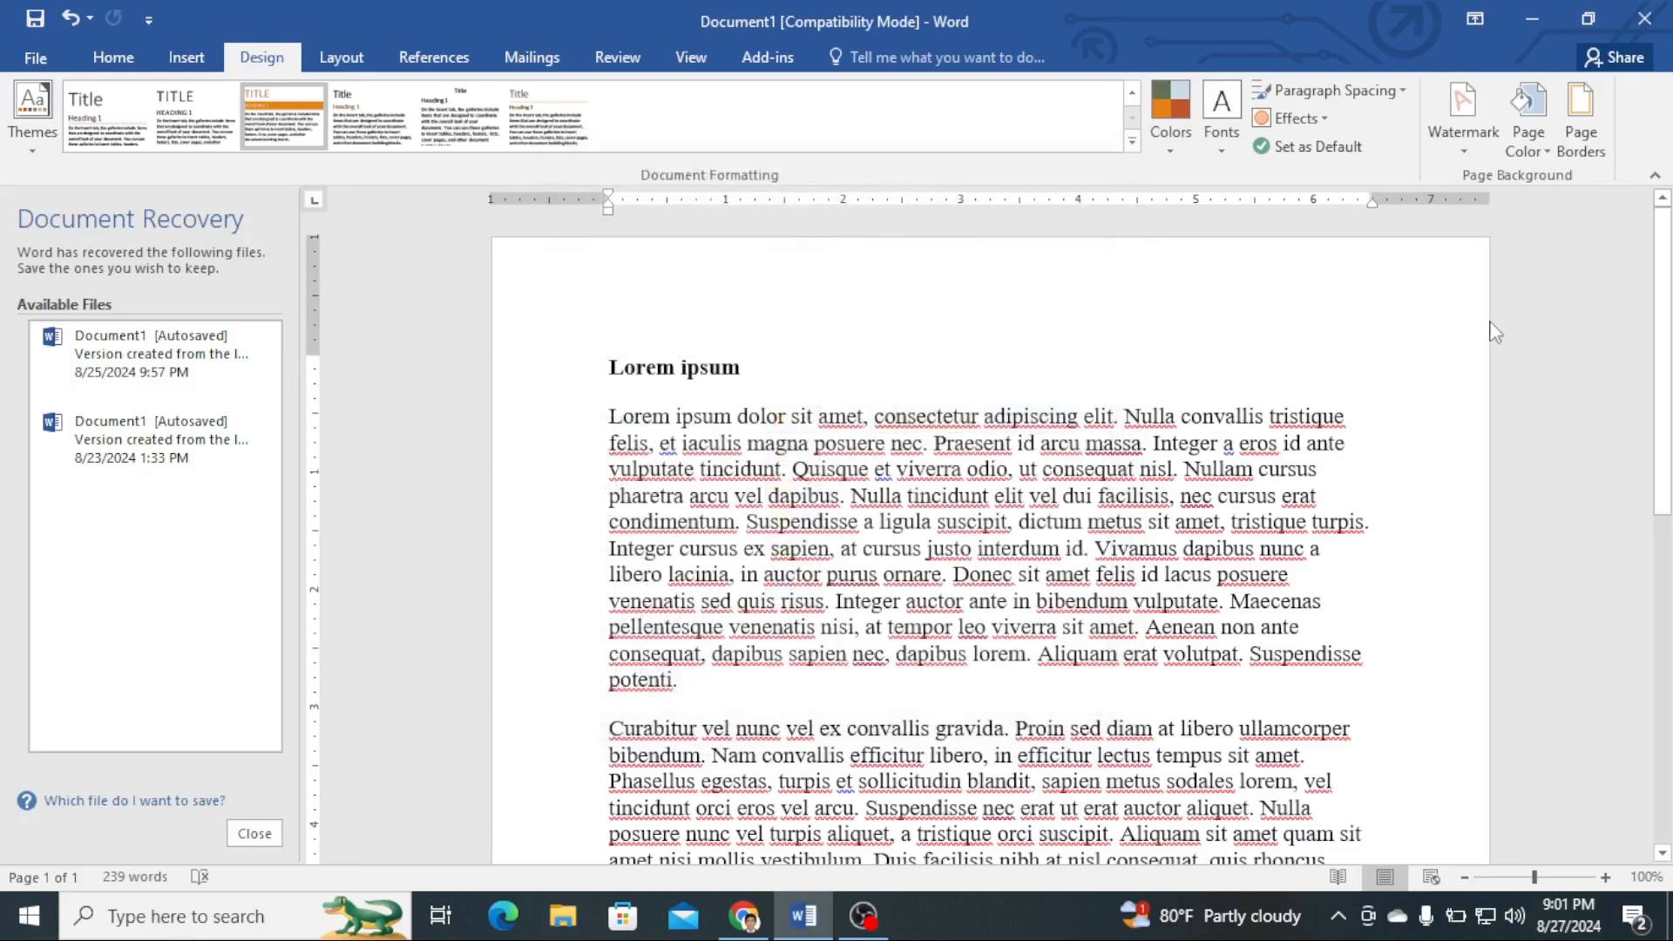
# - Select the whole document and apply the Arial theme font set
pyautogui.click(1218, 139)
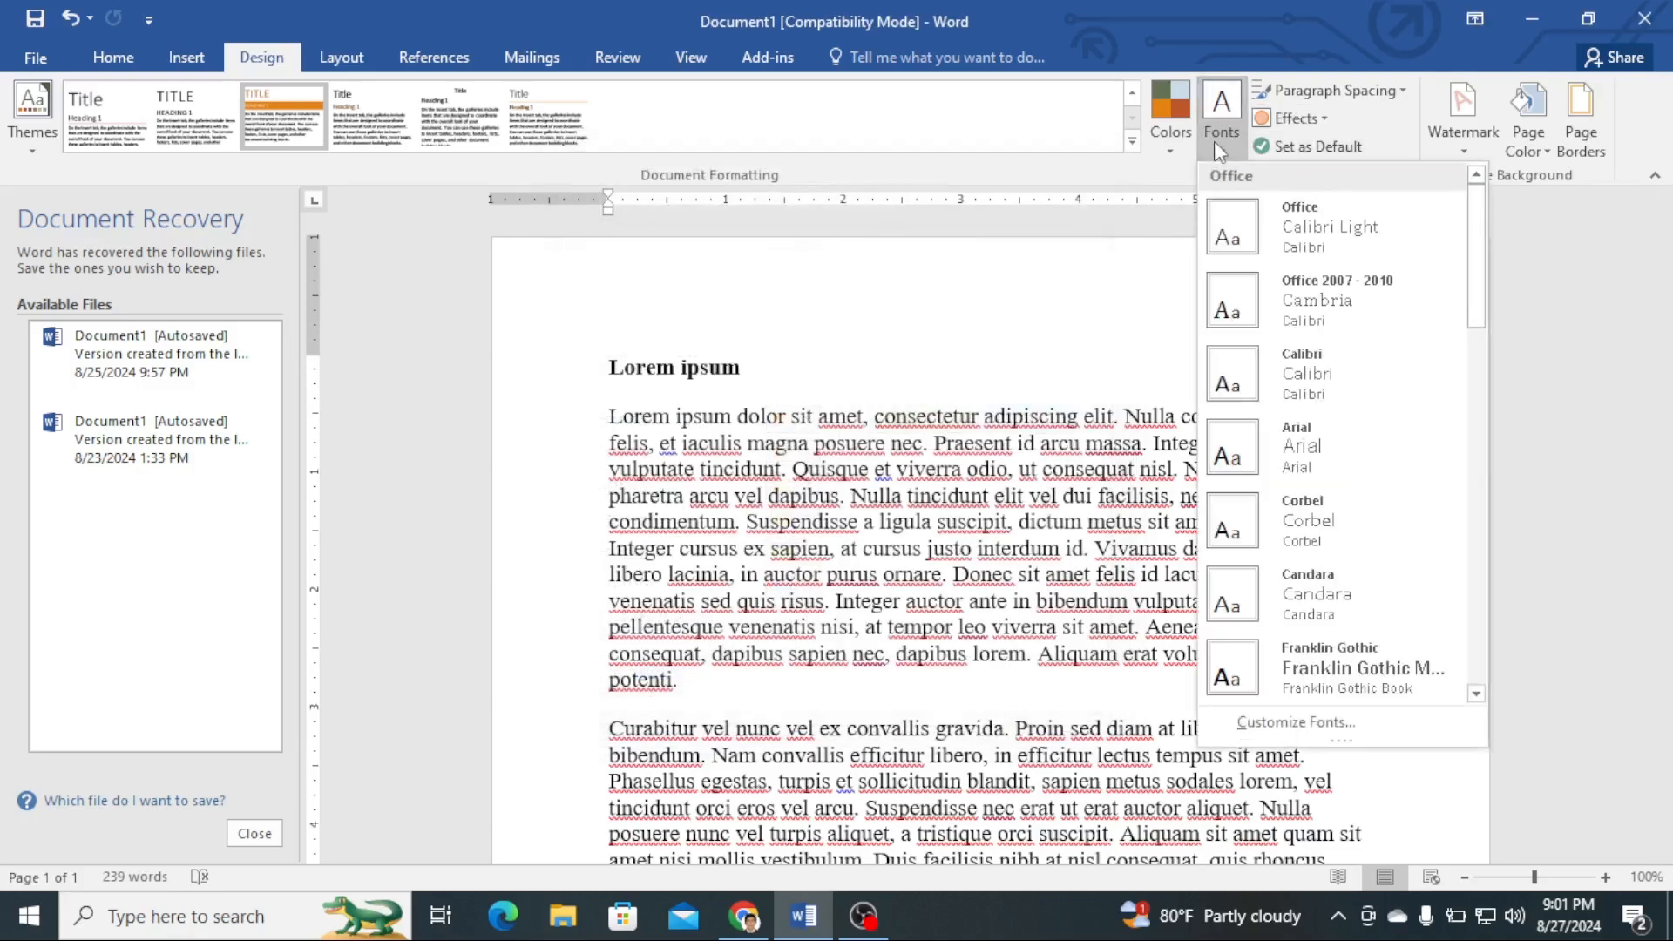
pyautogui.click(736, 401)
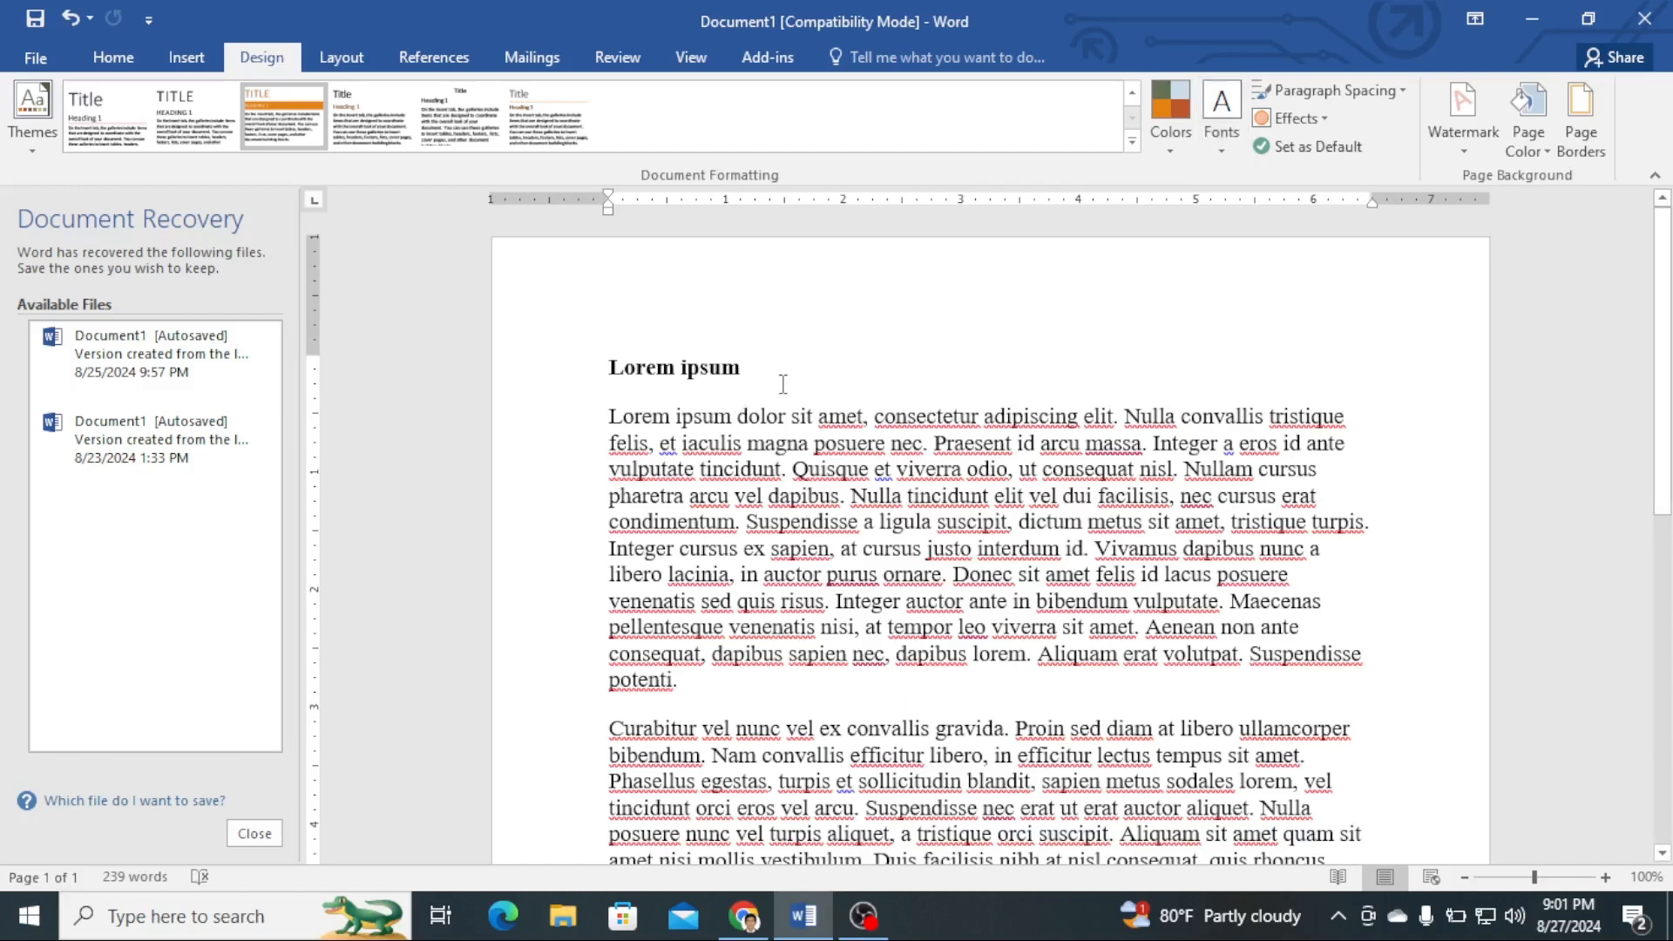
pyautogui.hotkey('ctrl', 'a')
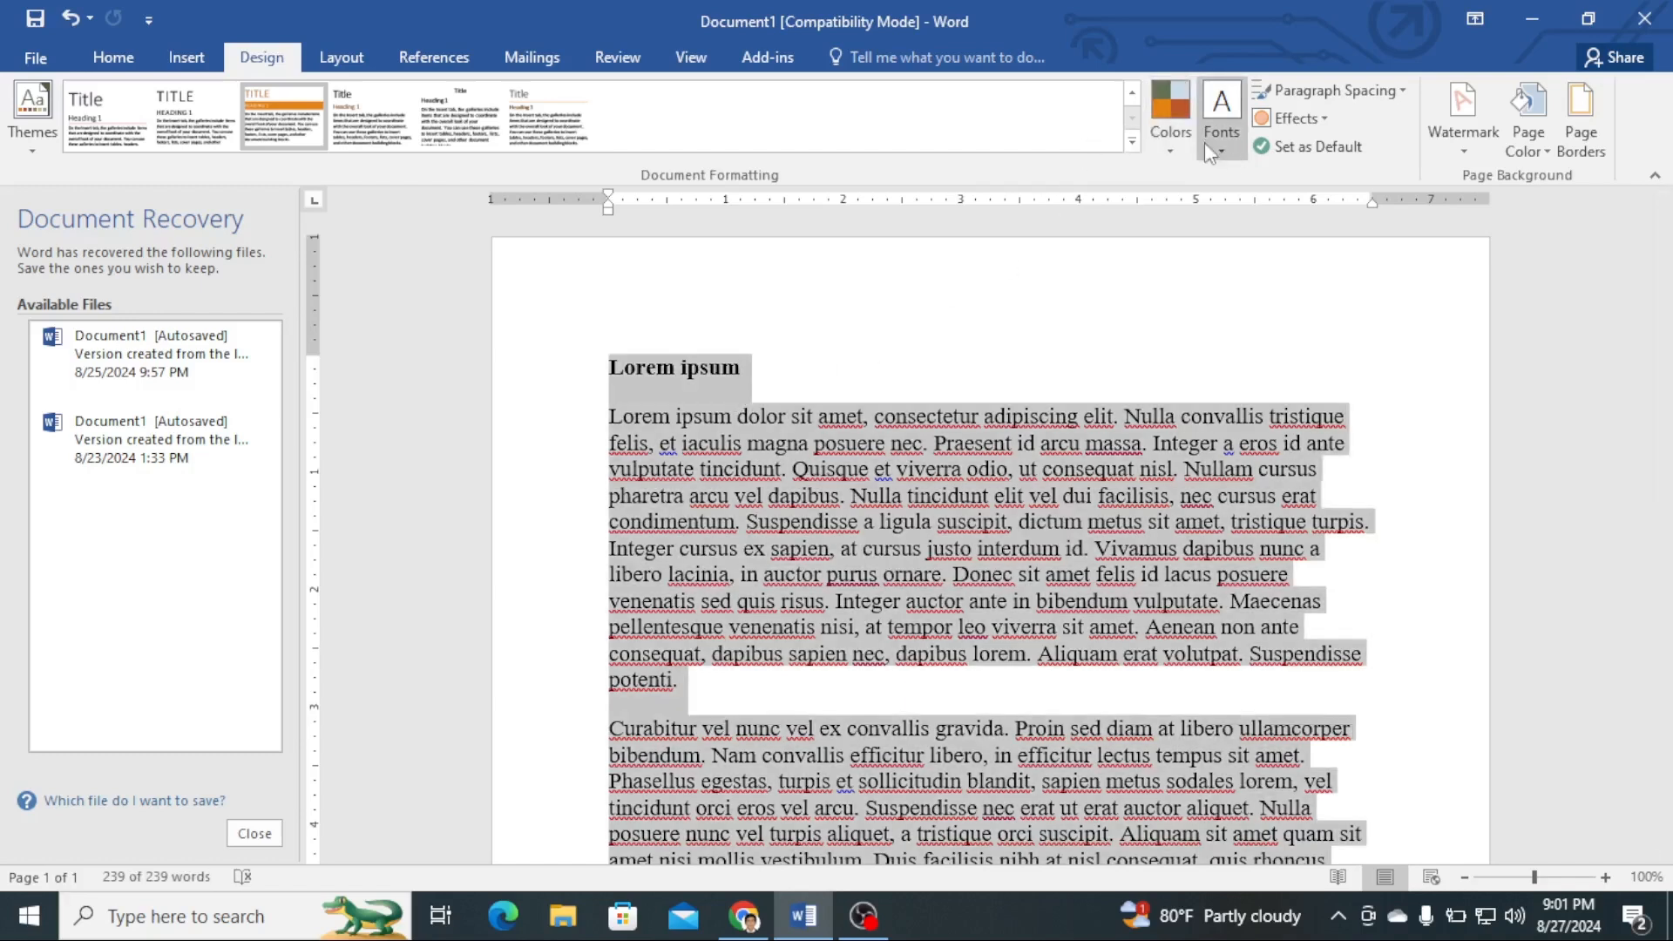
pyautogui.click(1229, 149)
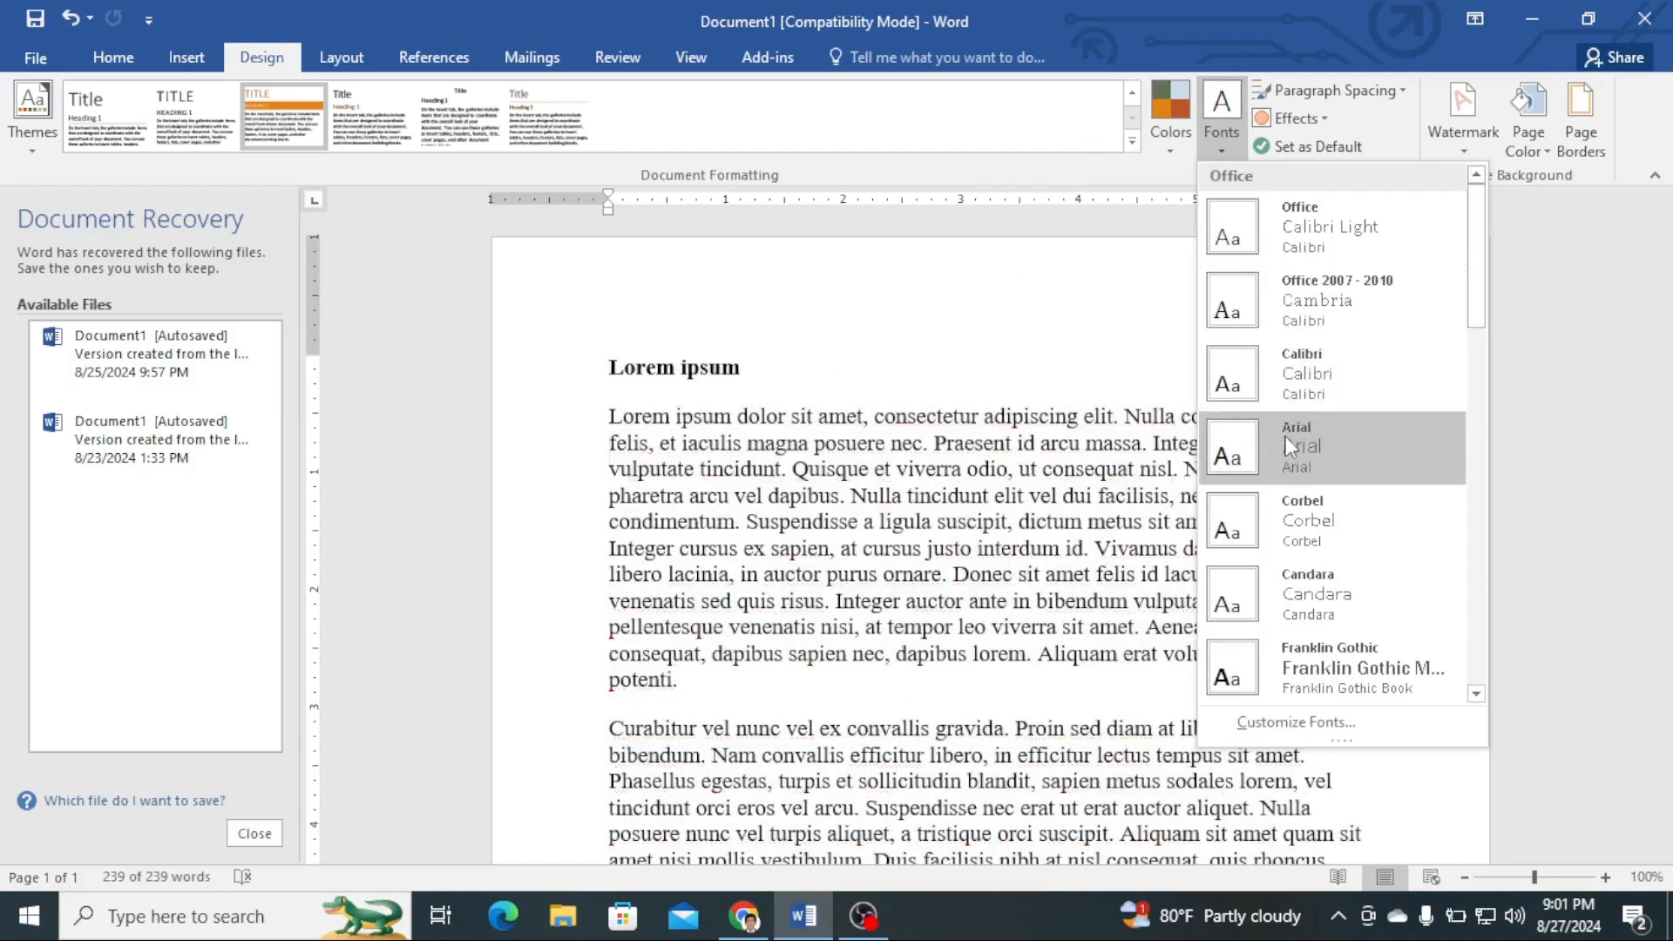
pyautogui.click(1285, 436)
# - Apply the Gill Sans MT theme font set to the whole document
pyautogui.click(1229, 150)
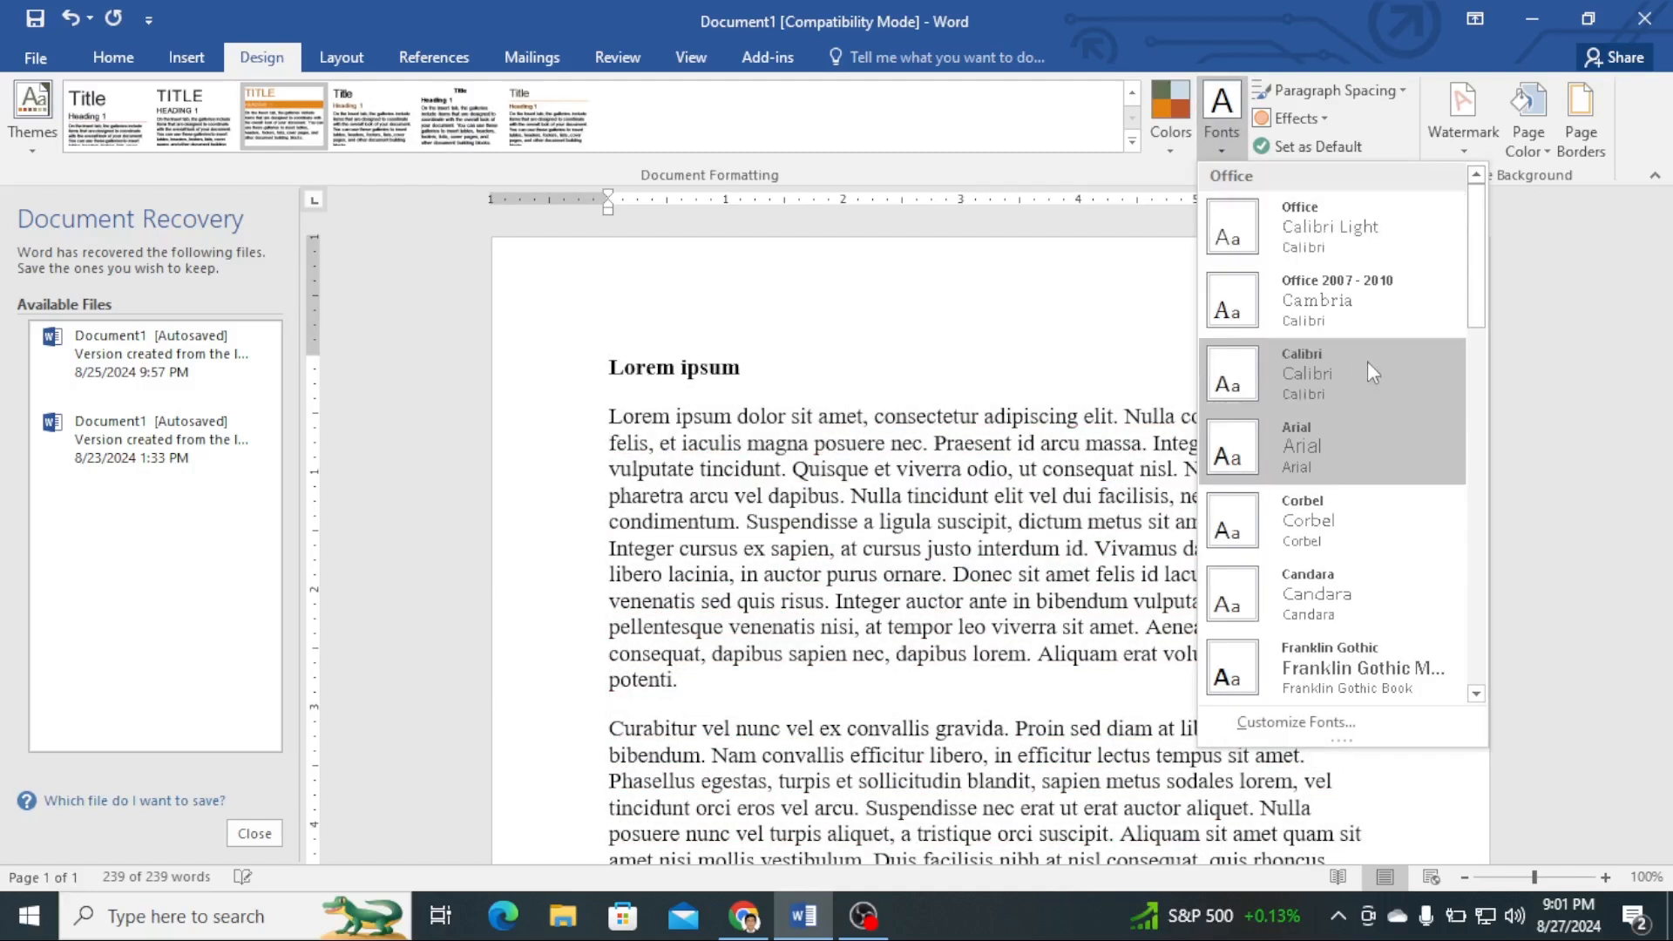
pyautogui.scroll(-5, 1419, 523)
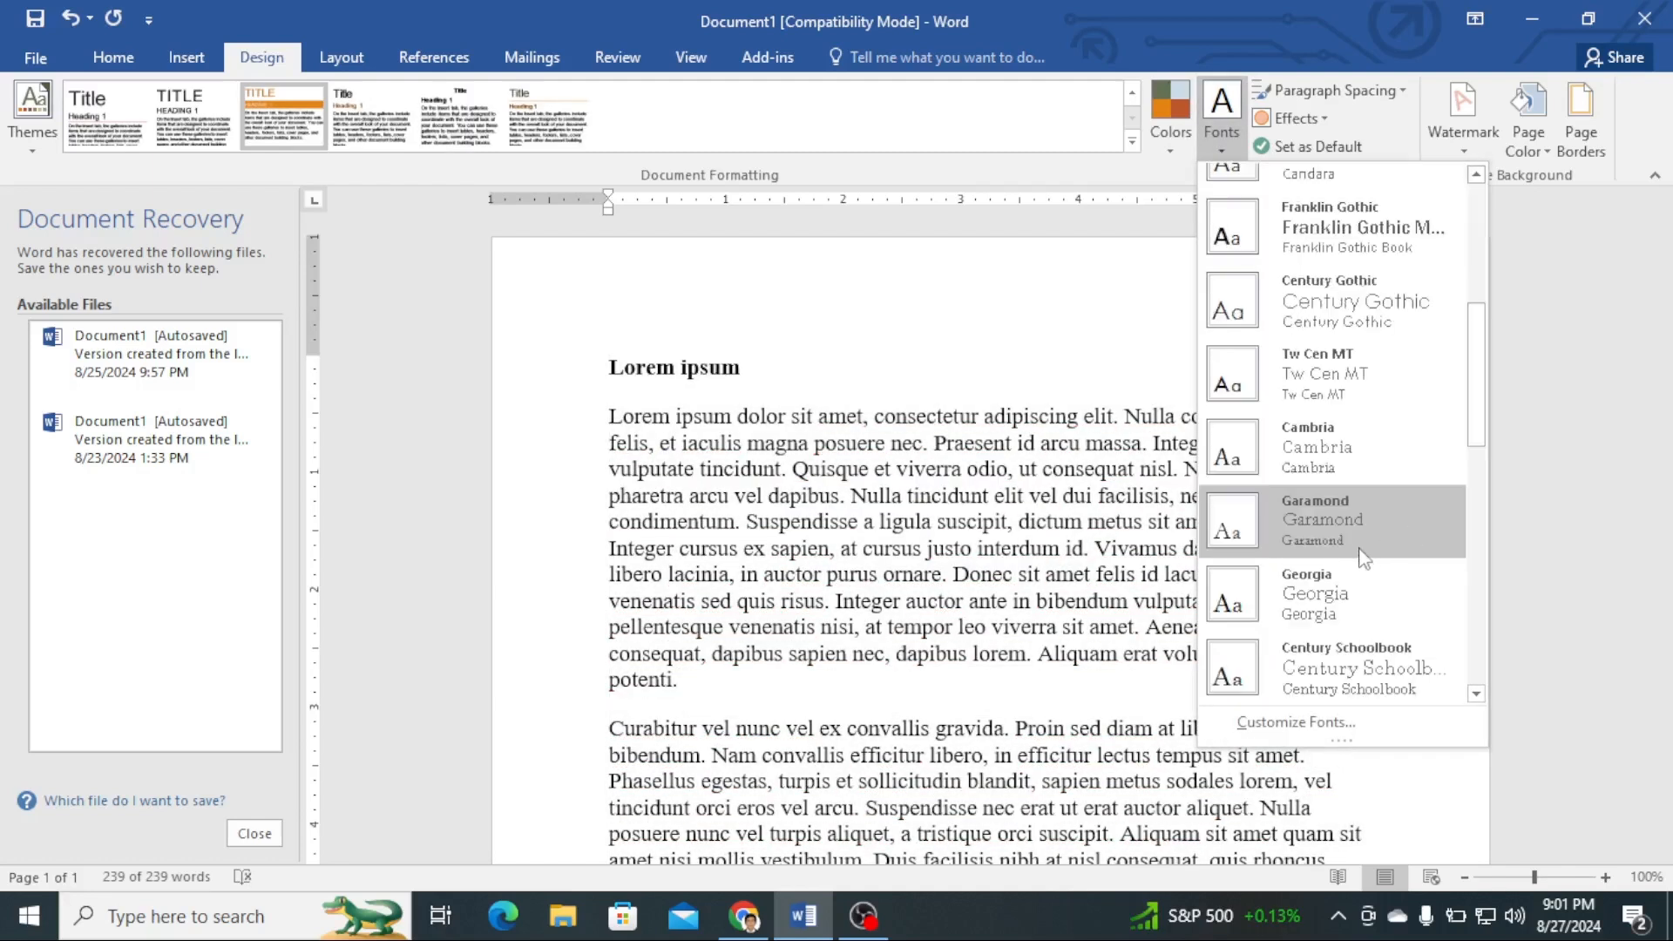
pyautogui.scroll(-3, 1372, 510)
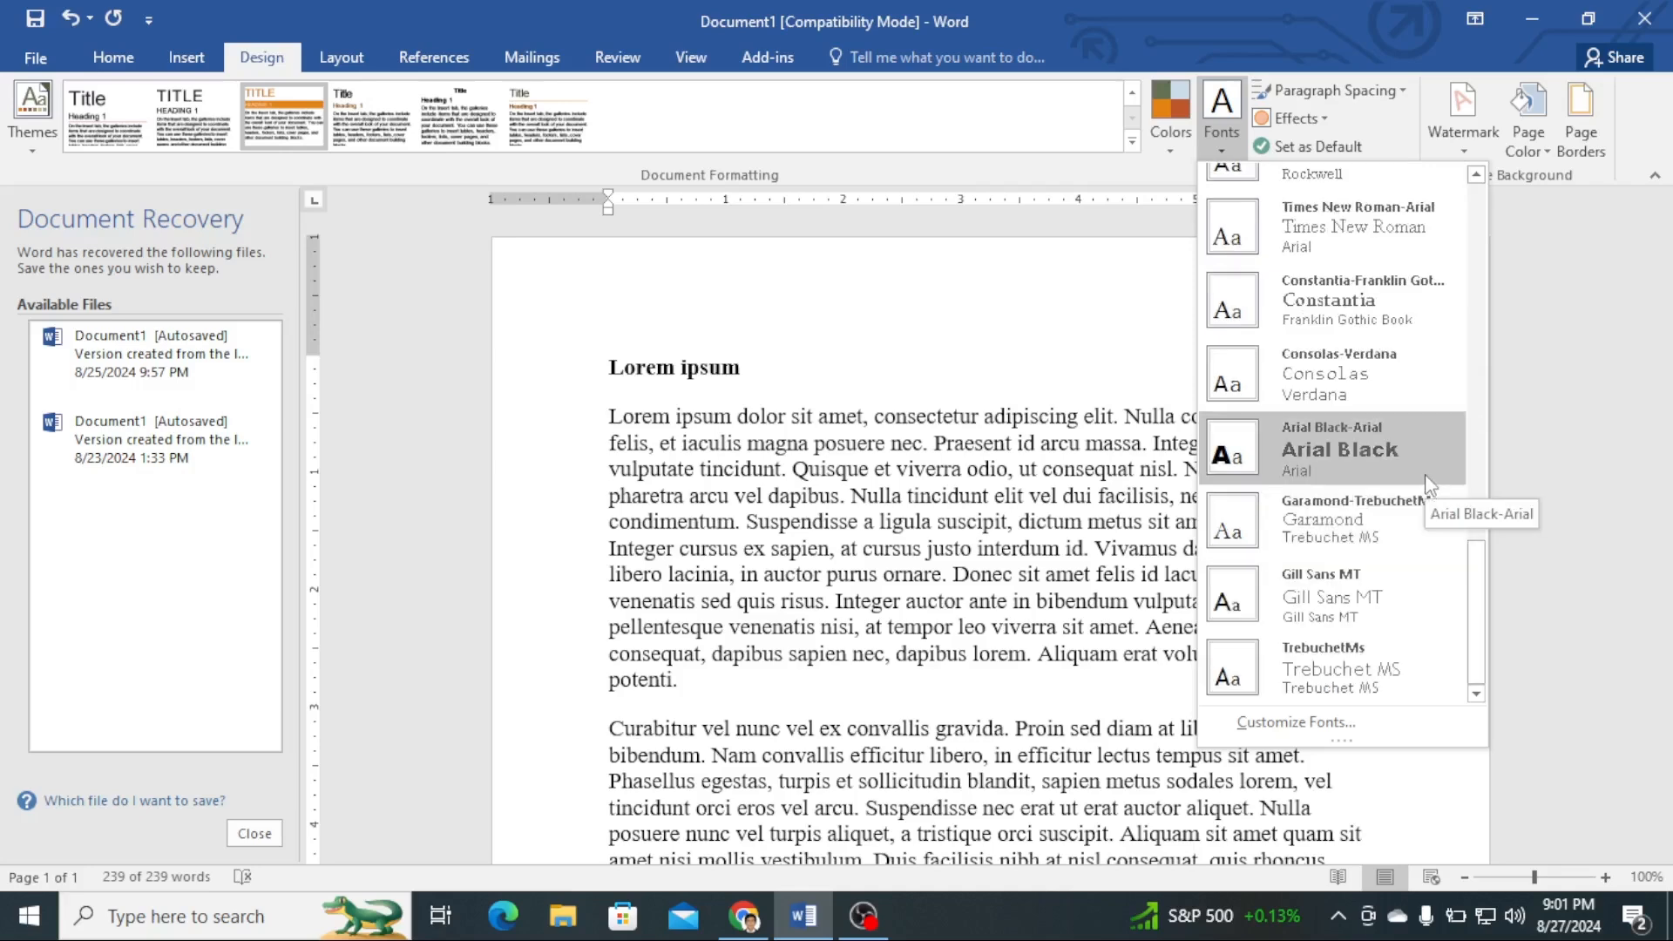
pyautogui.hotkey('ctrl', 'a')
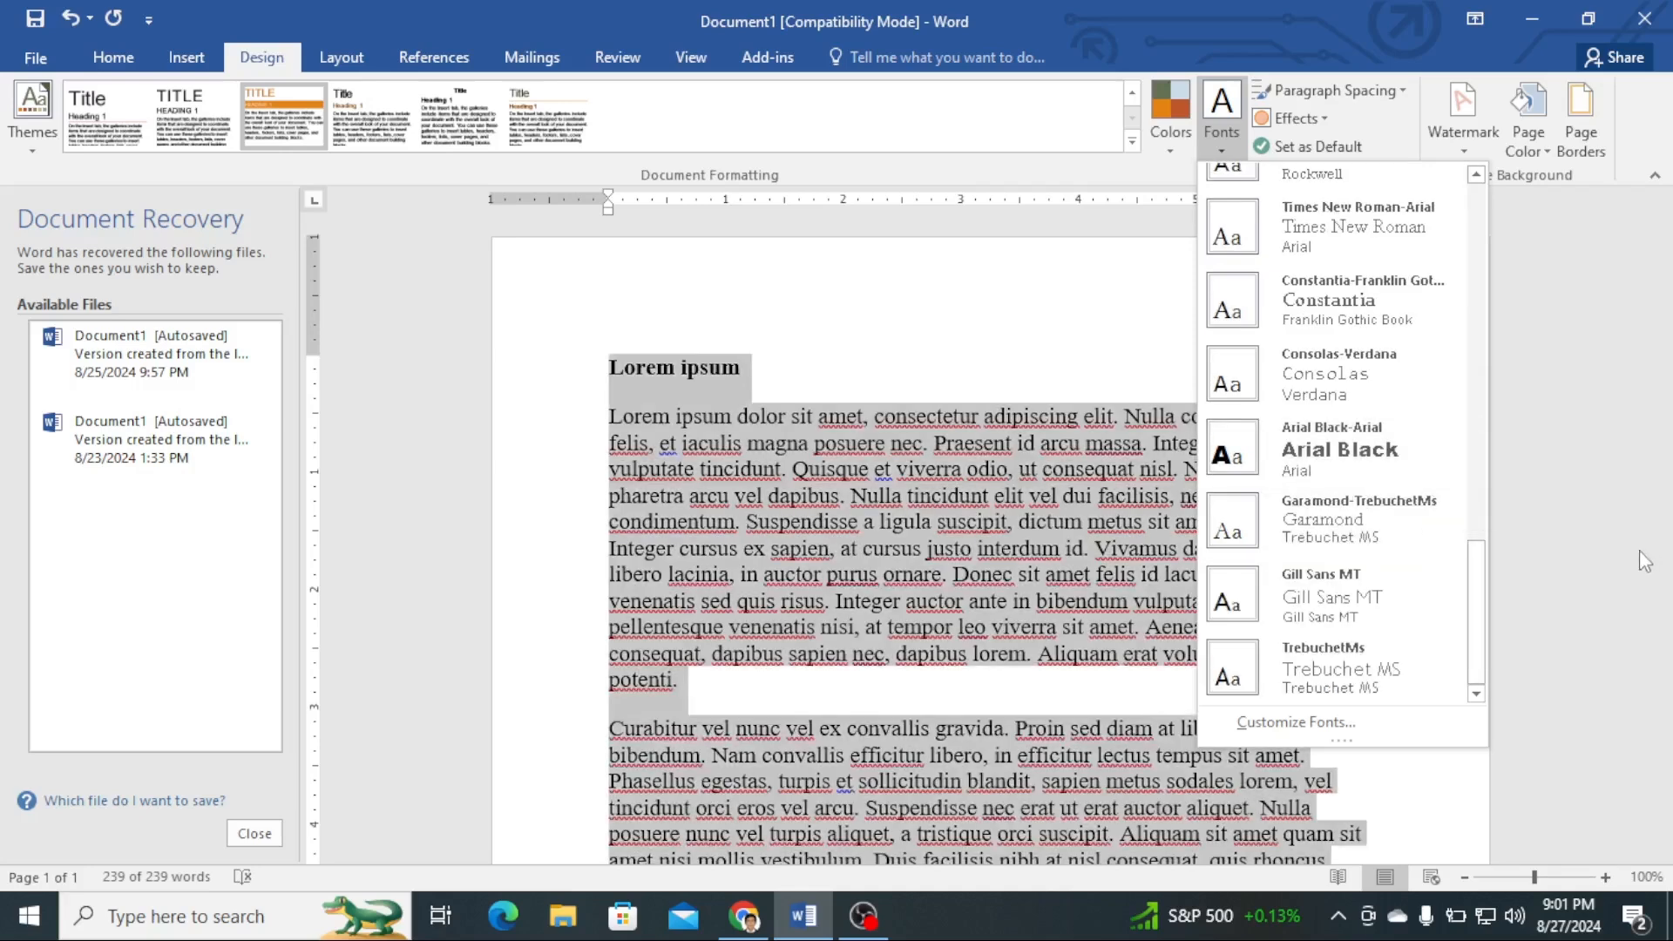
pyautogui.click(1335, 599)
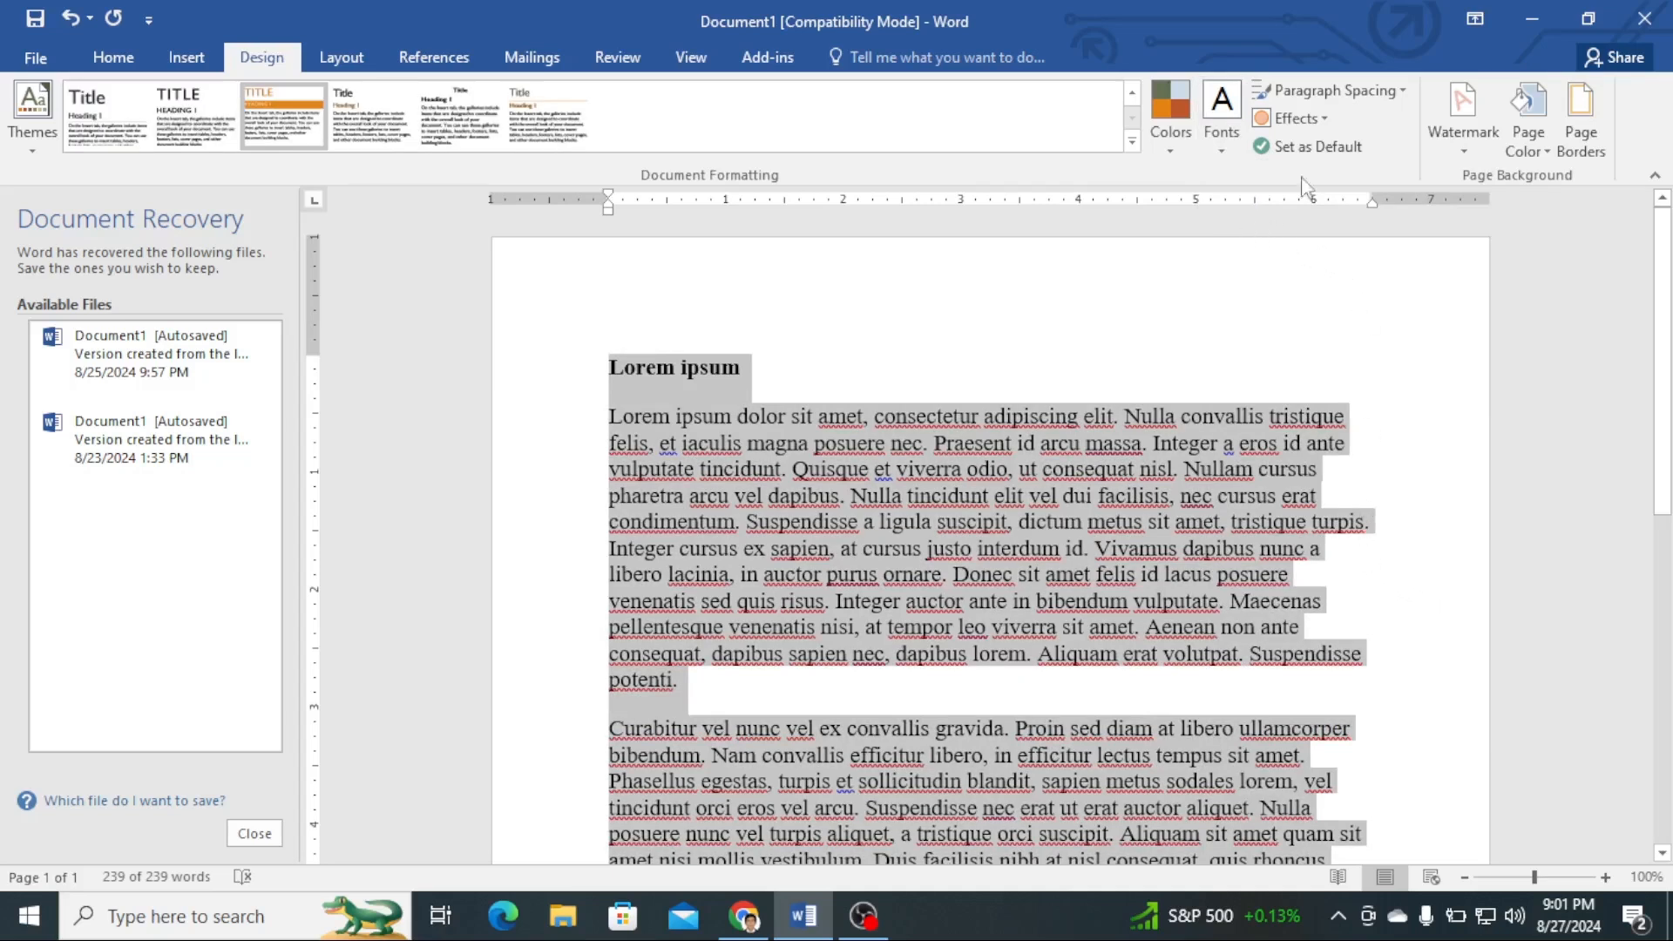
# - Set the document's paragraph spacing to No Paragraph Space
pyautogui.click(1406, 97)
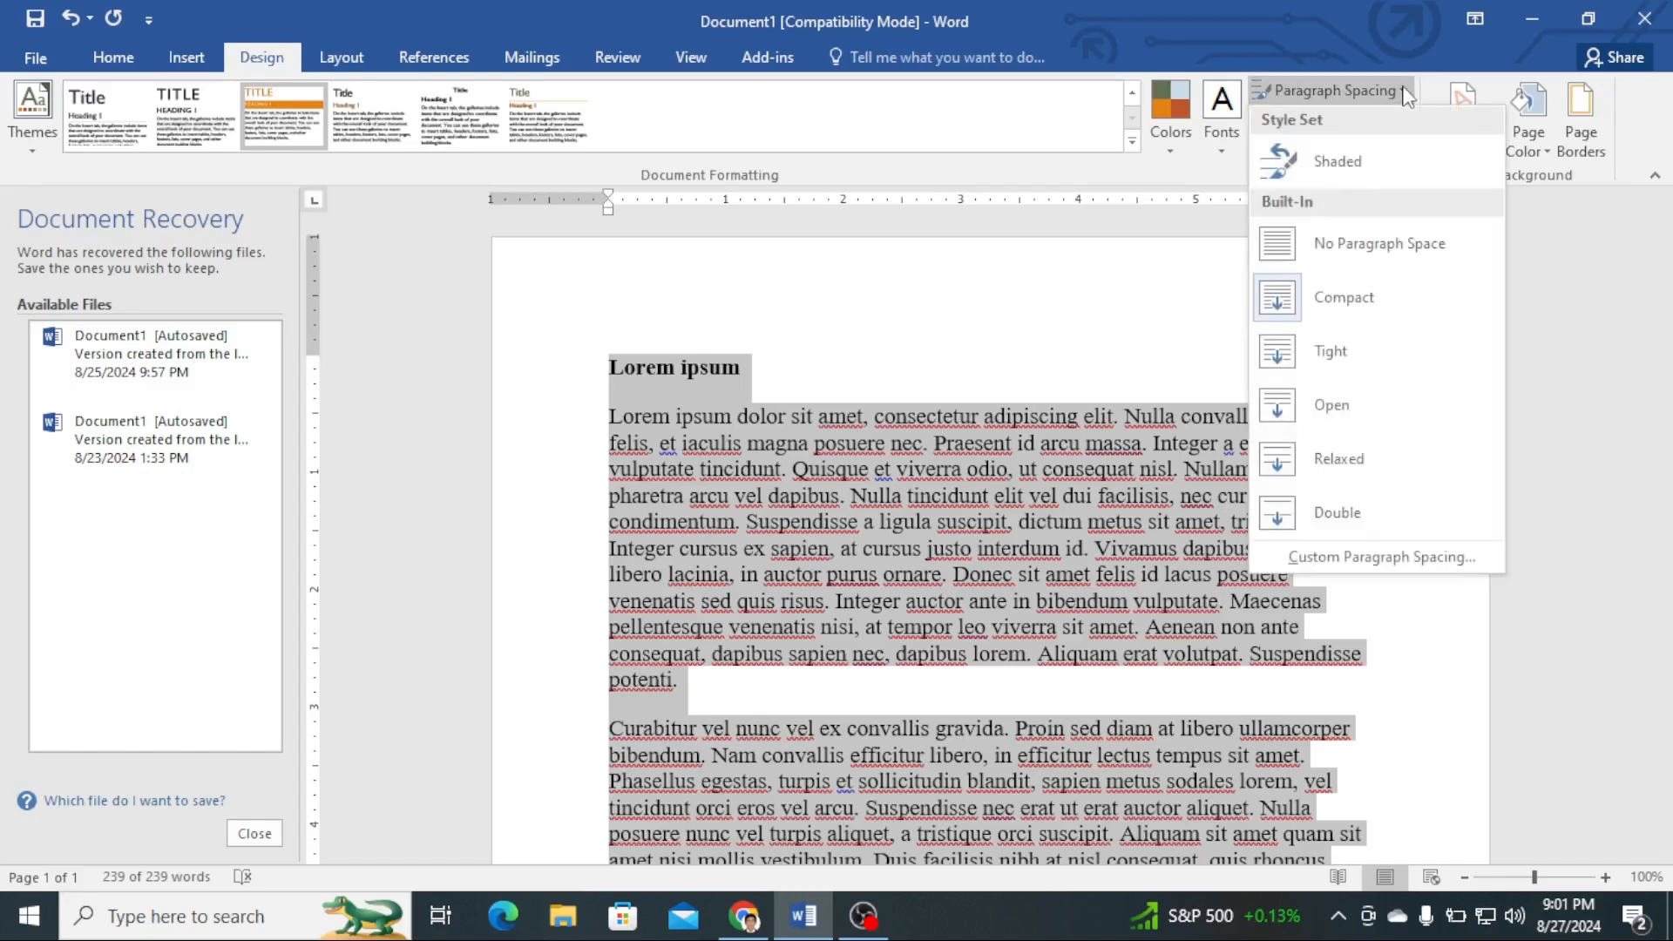
pyautogui.click(1312, 246)
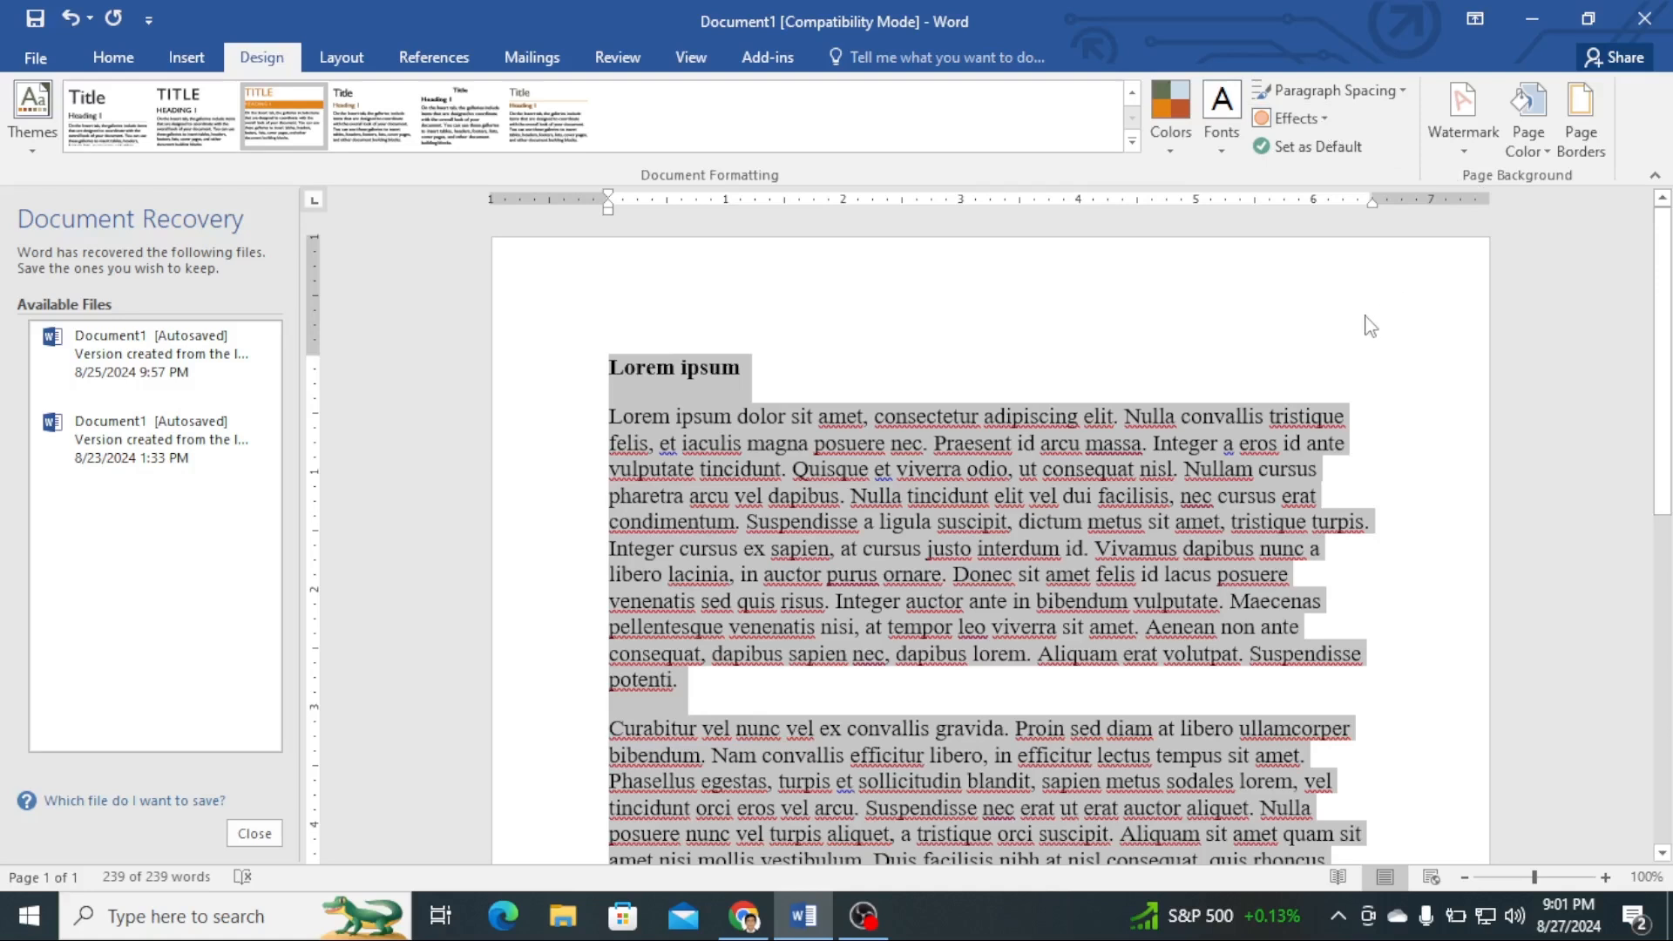
# - Add the diagonal CONFIDENTIAL 1 watermark to the document's pages
pyautogui.click(1464, 152)
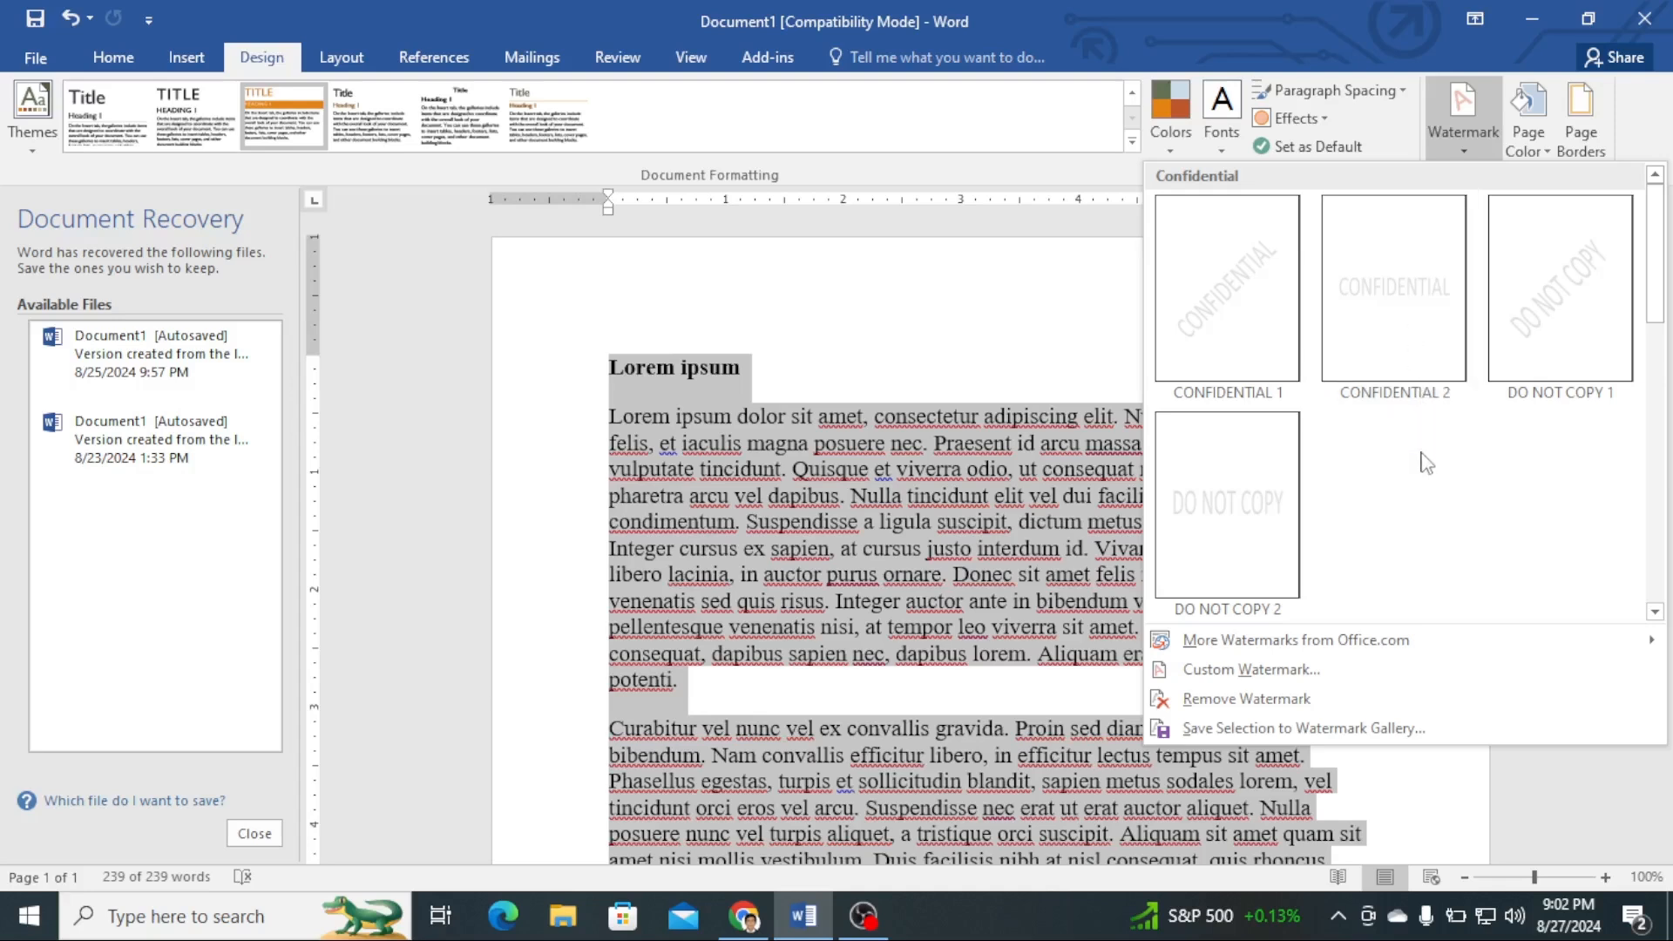
pyautogui.click(1247, 276)
pyautogui.scroll(-2, 1246, 272)
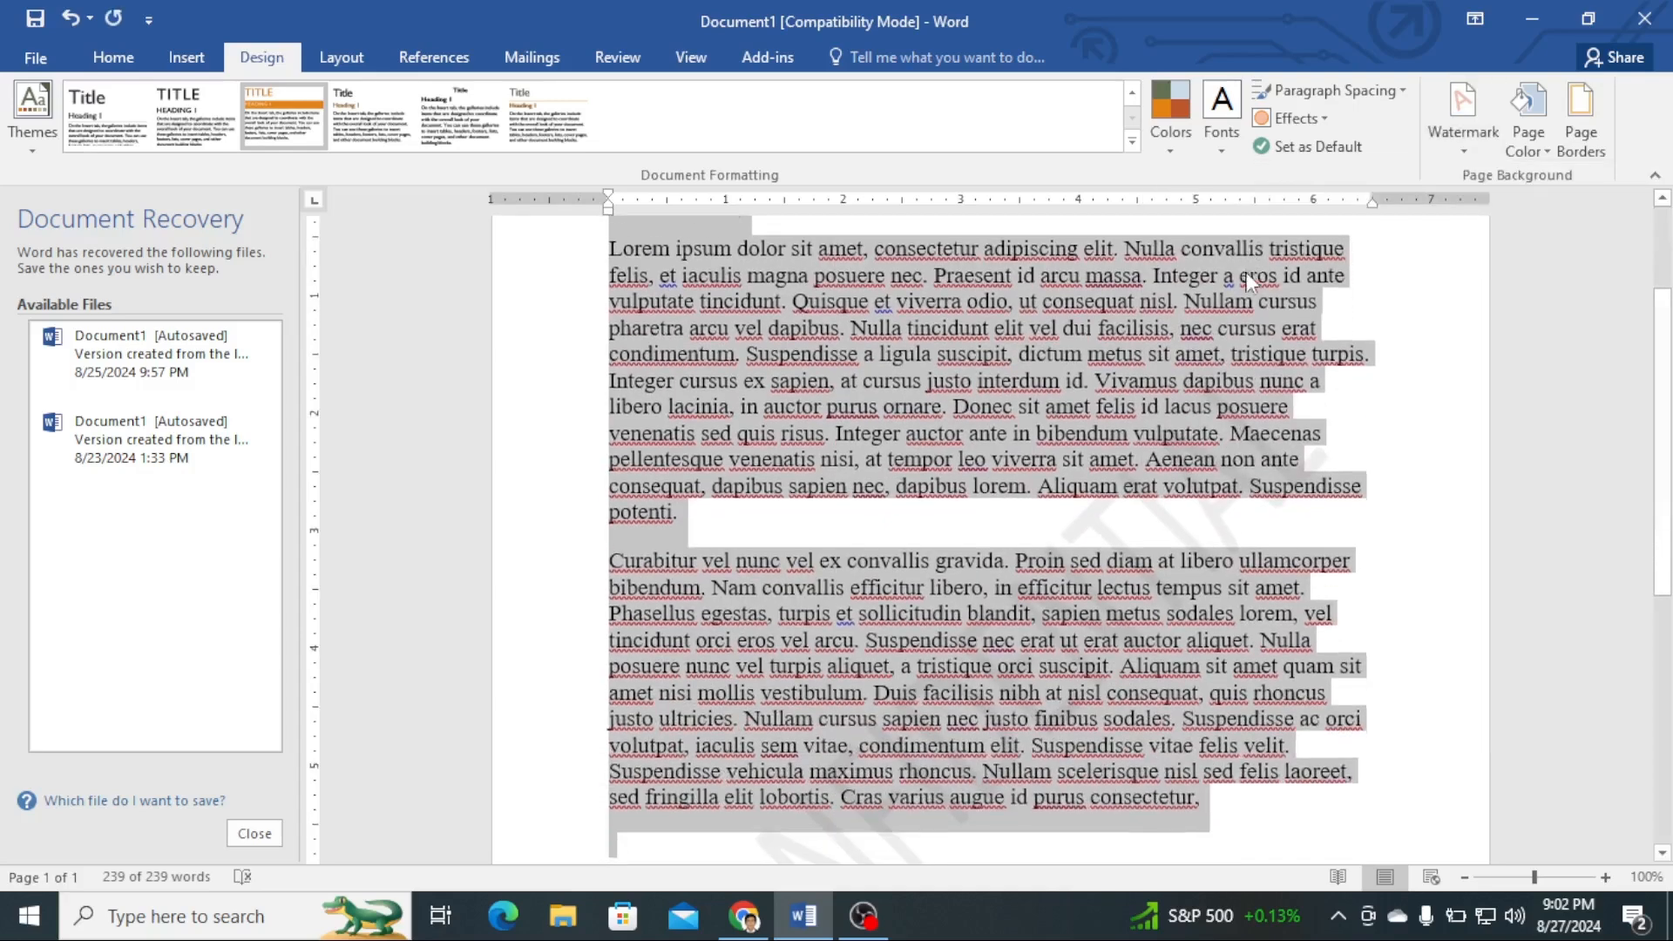
pyautogui.scroll(-6, 1246, 272)
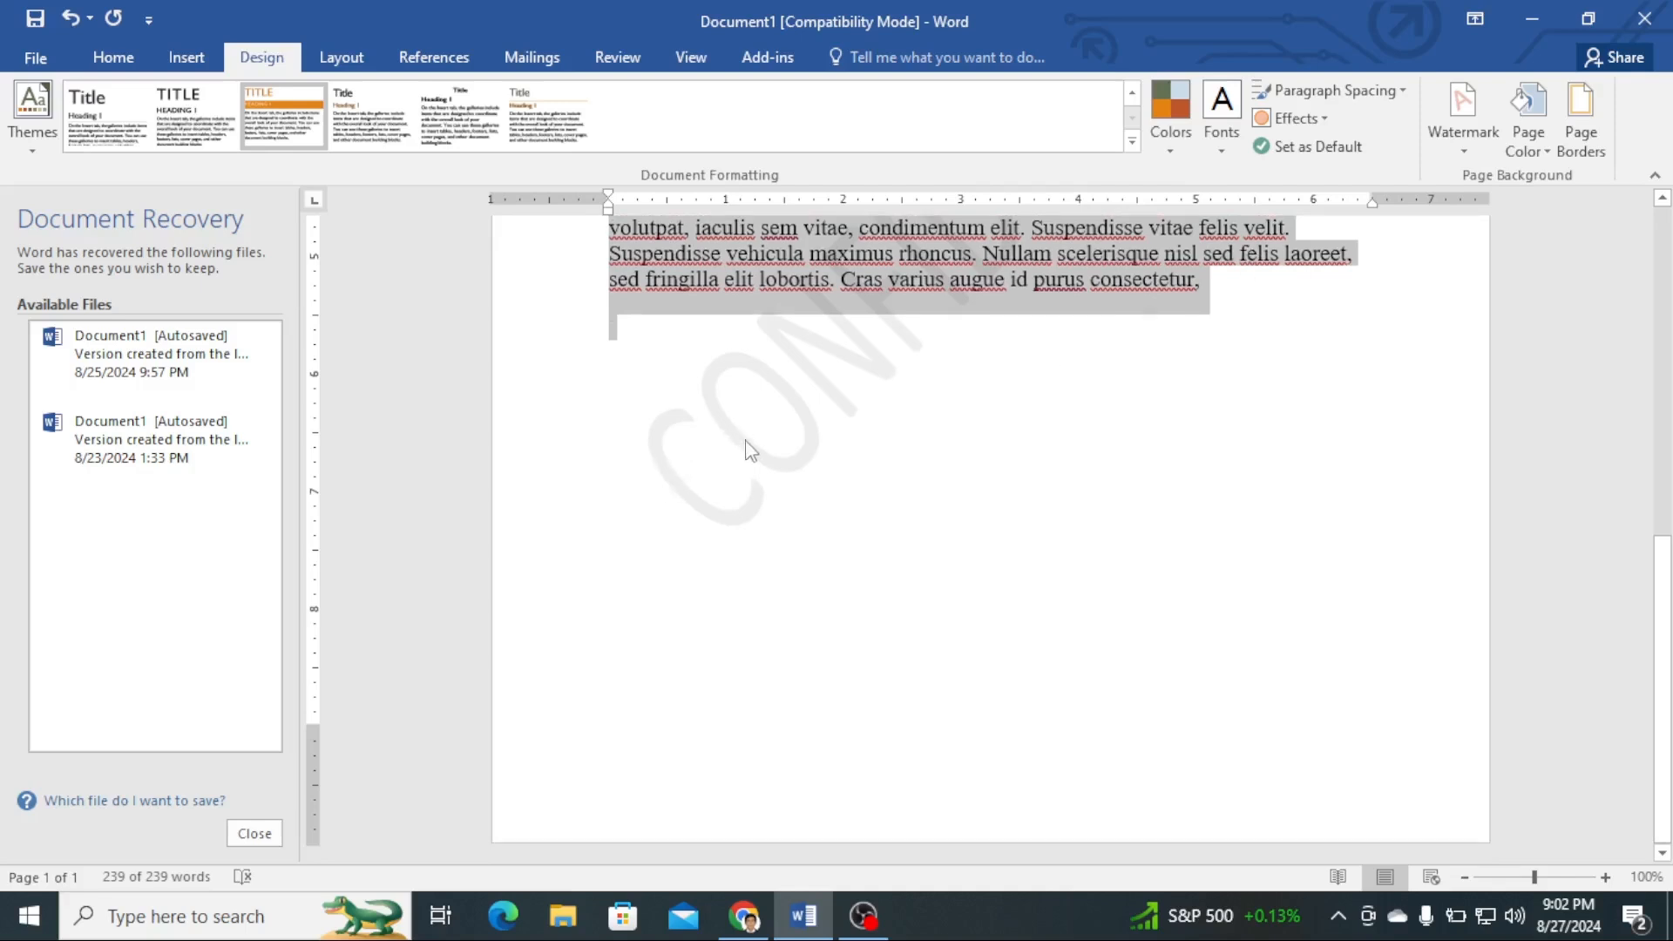
pyautogui.scroll(7, 920, 468)
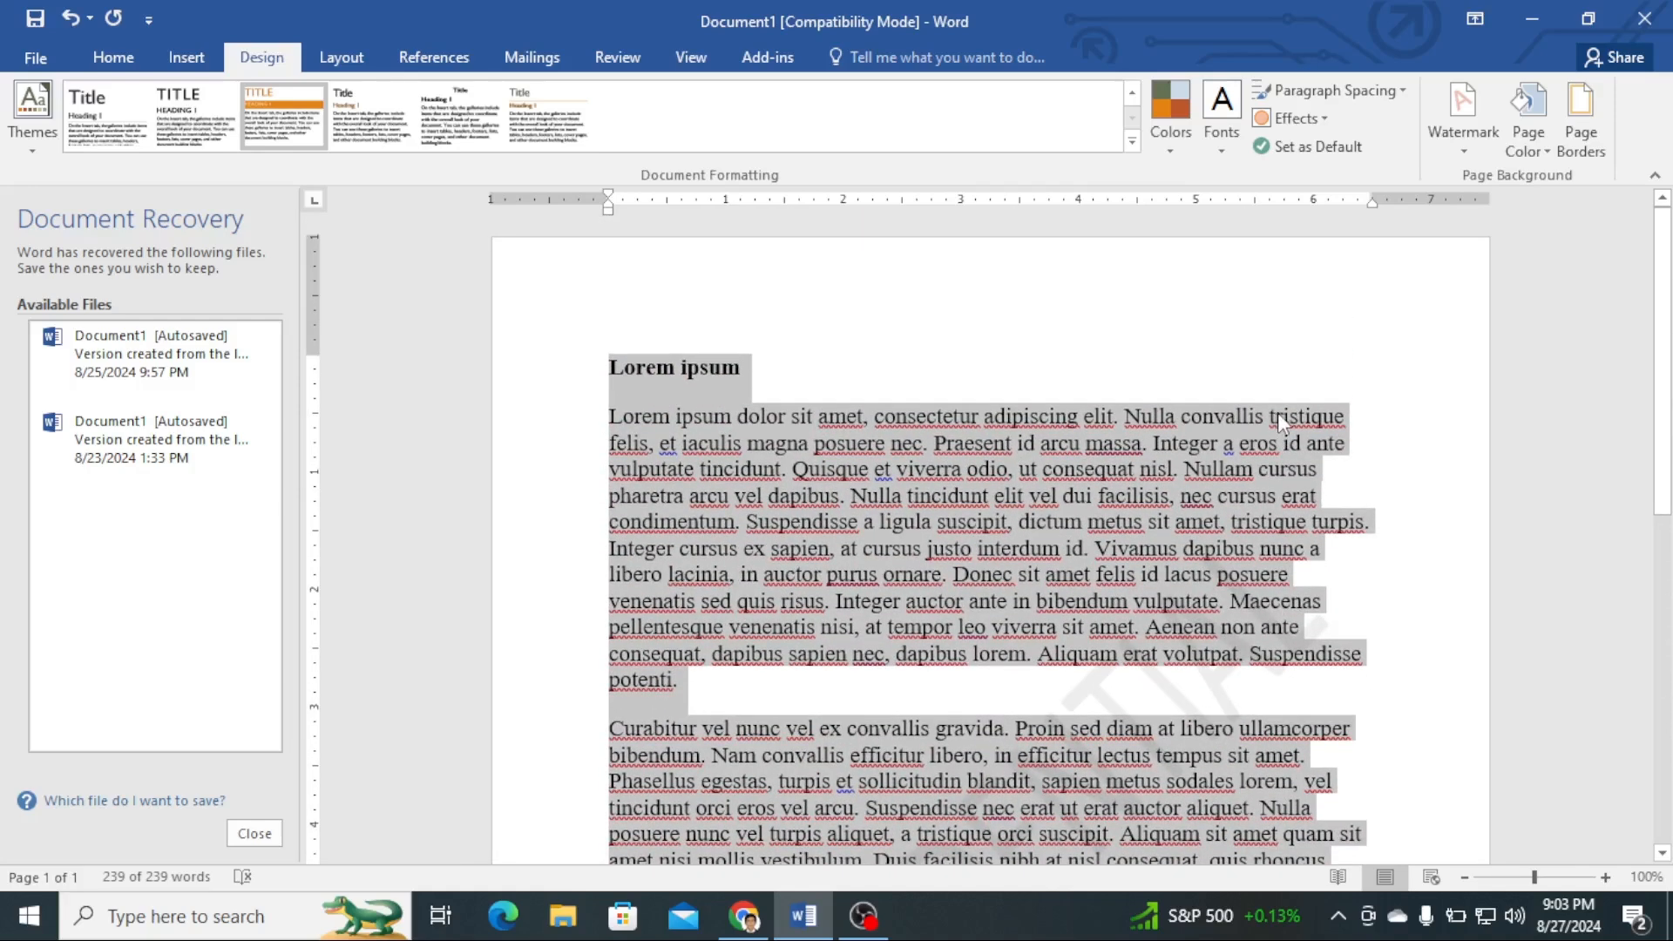
pyautogui.scroll(-6, 1277, 411)
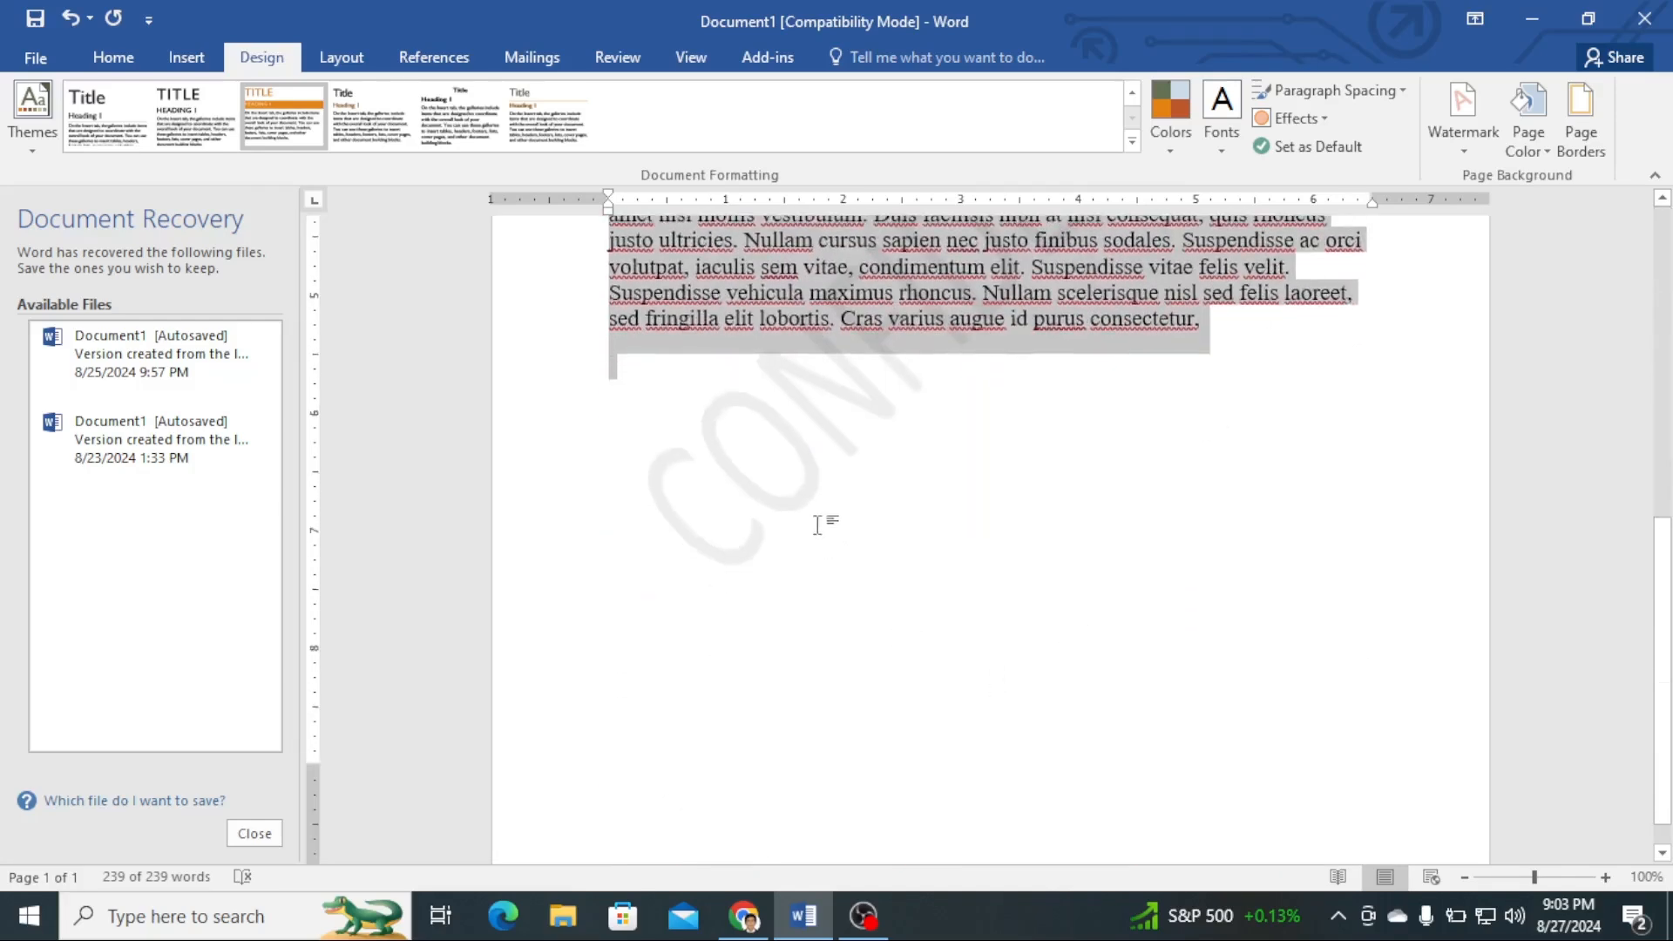
pyautogui.click(1057, 475)
pyautogui.scroll(3, 1166, 471)
pyautogui.scroll(4, 1166, 475)
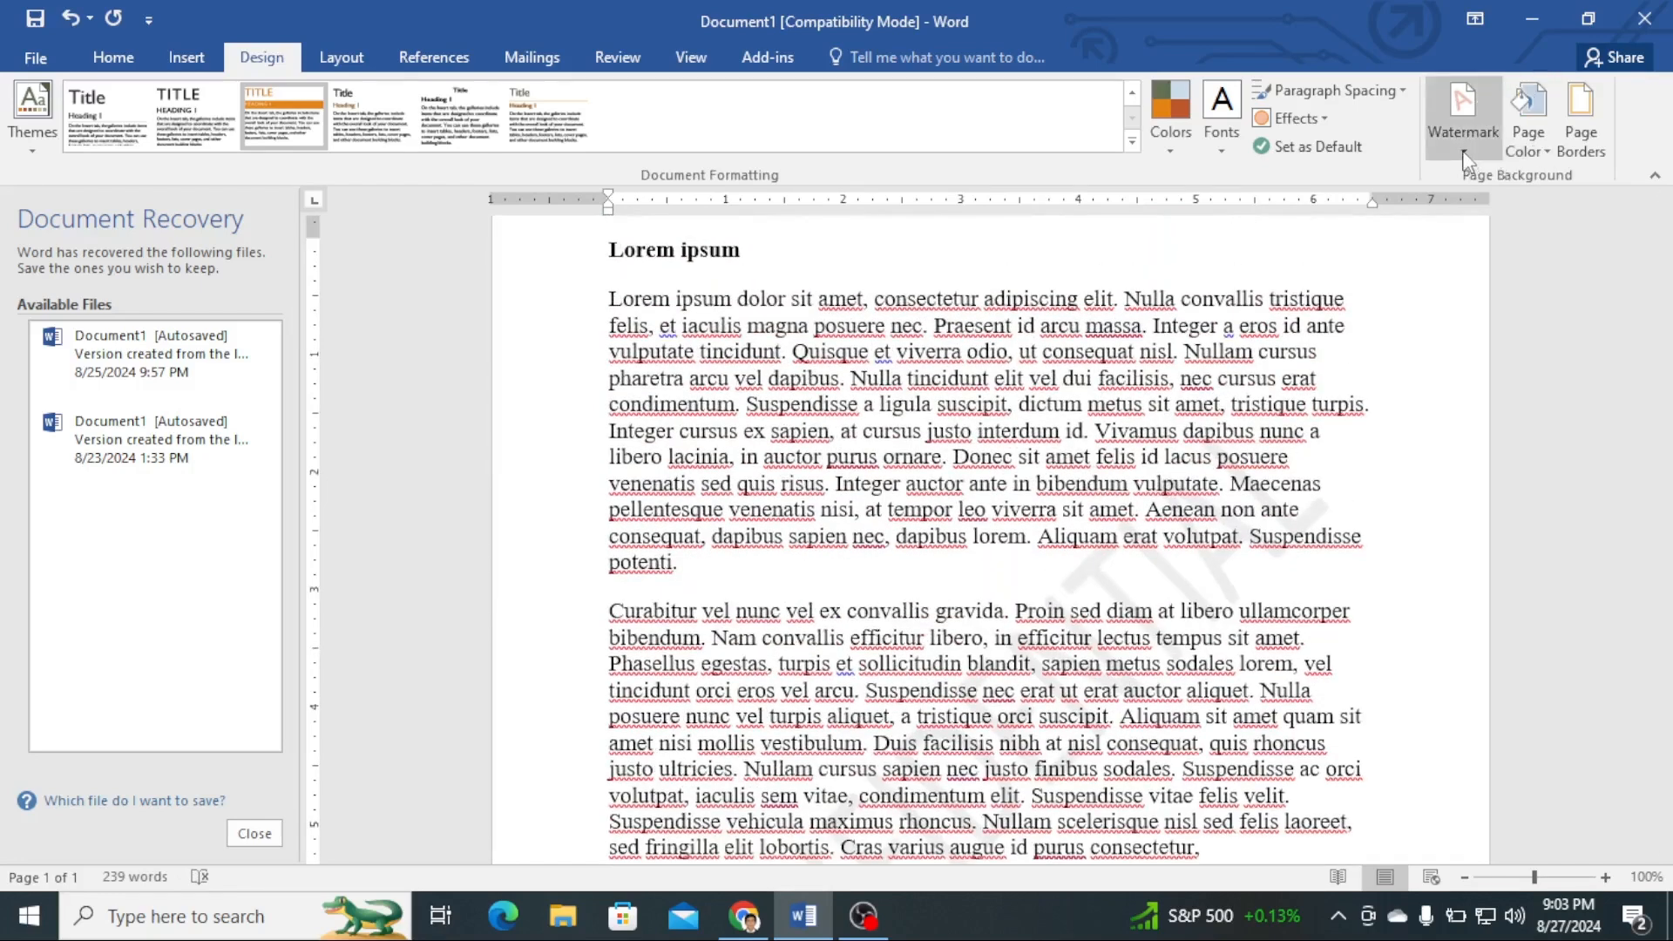
# - Open the custom watermark settings and replace the text watermark with Ms Word
pyautogui.click(1467, 157)
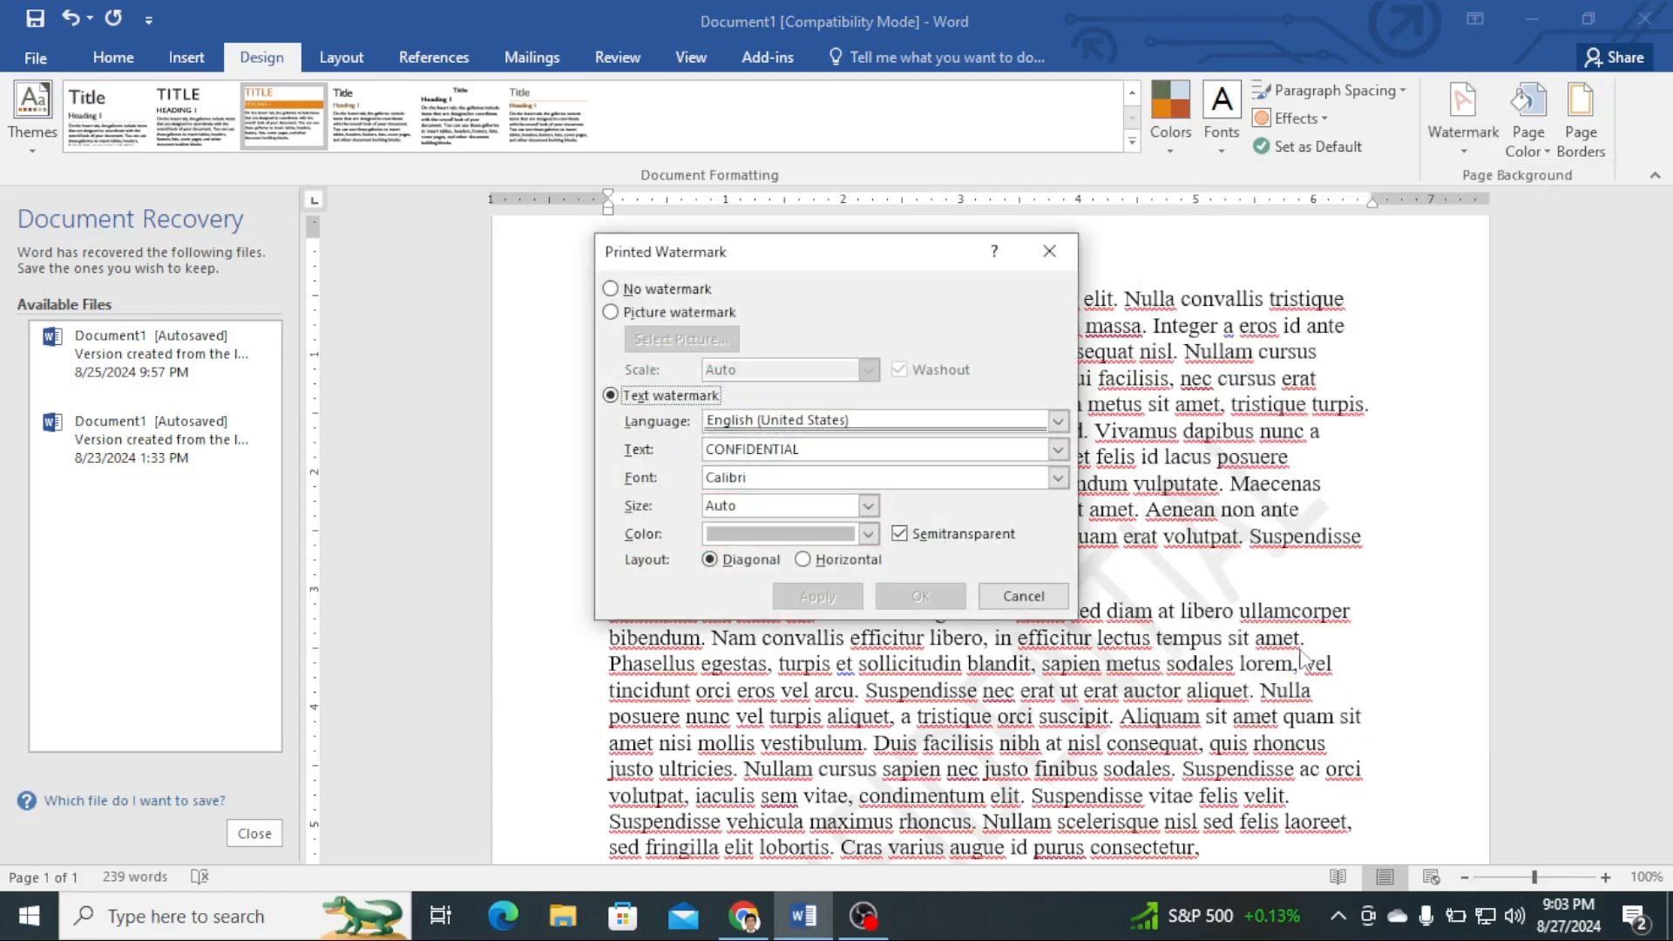
pyautogui.click(611, 288)
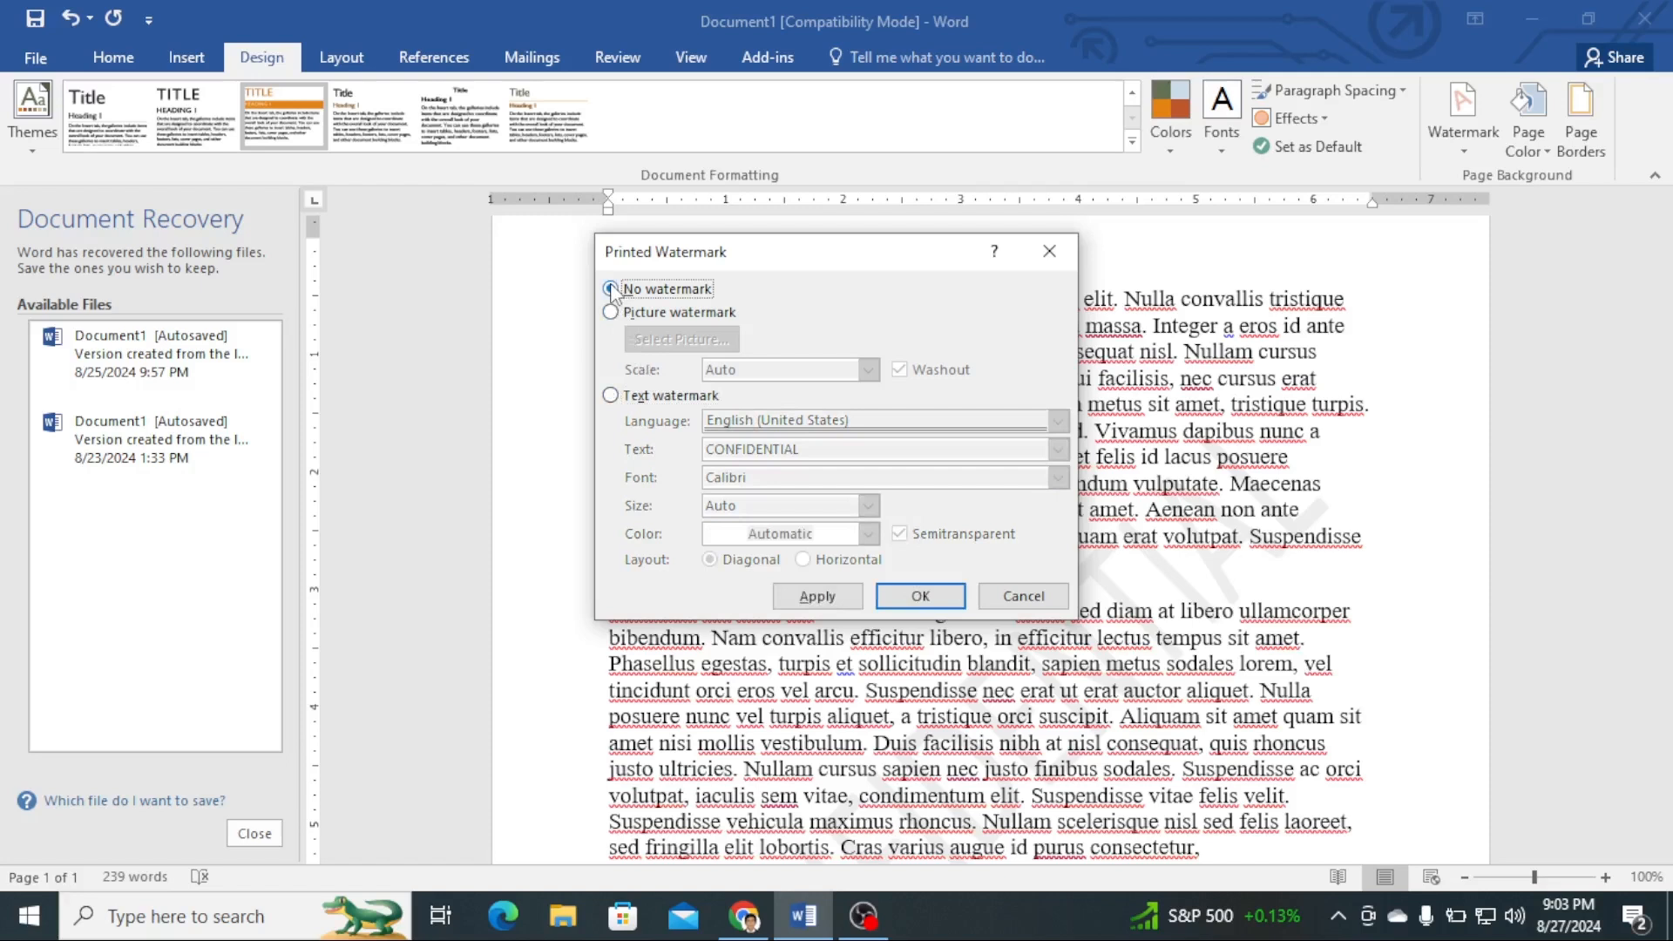
pyautogui.click(613, 397)
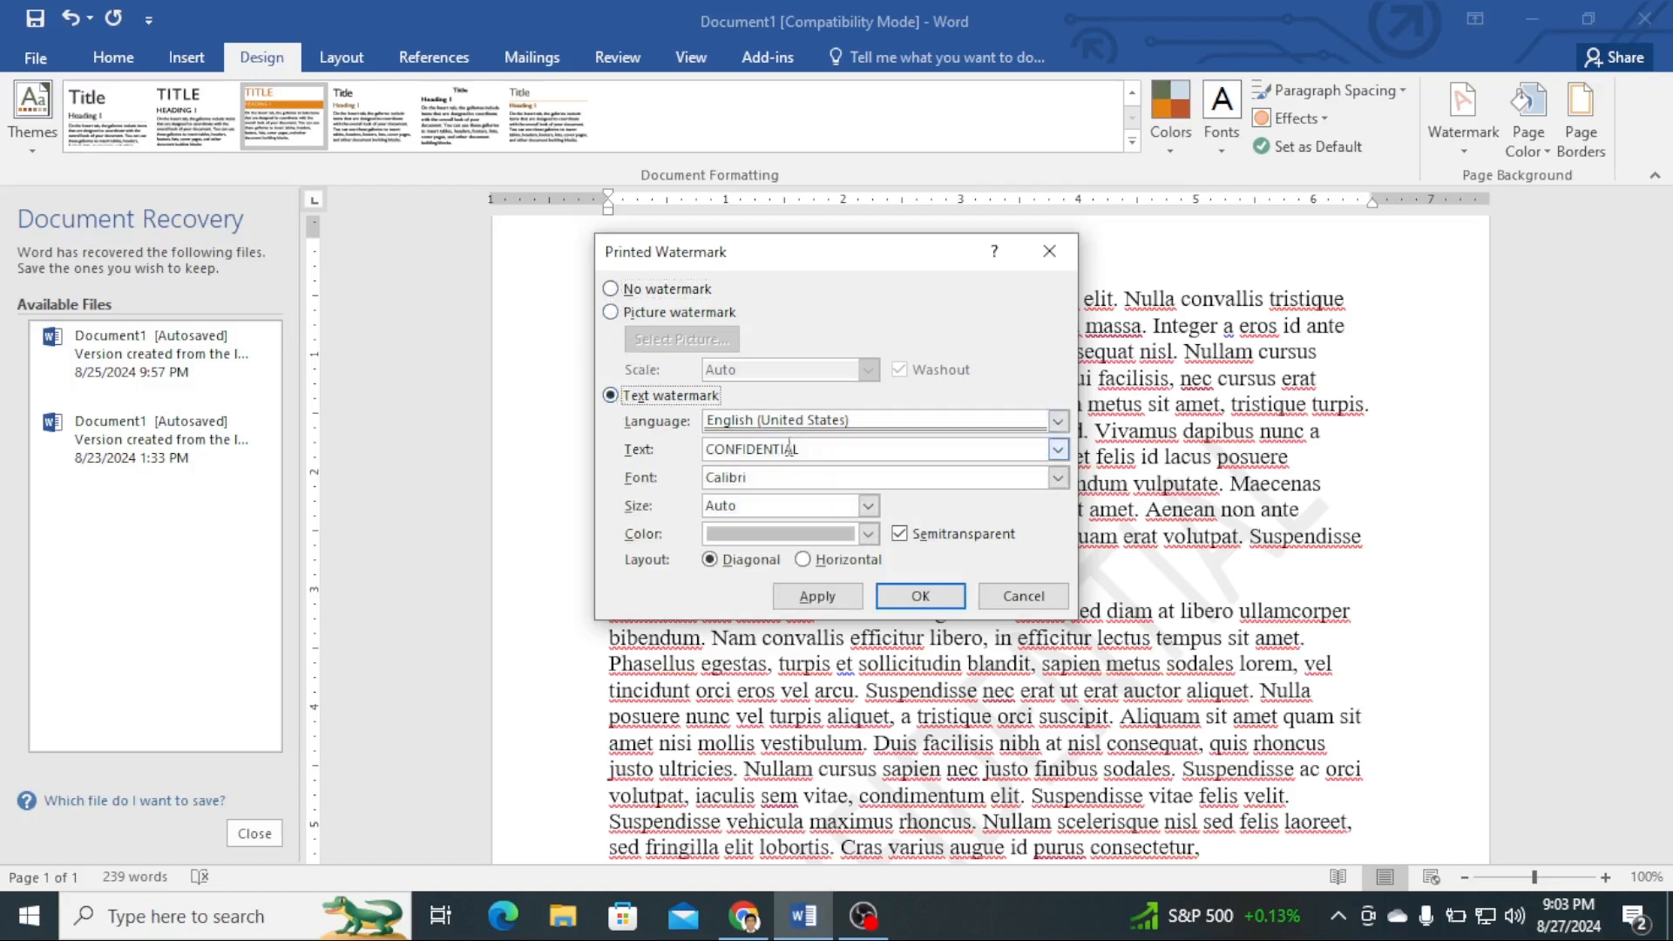
pyautogui.moveTo(808, 449); pyautogui.dragTo(697, 446)
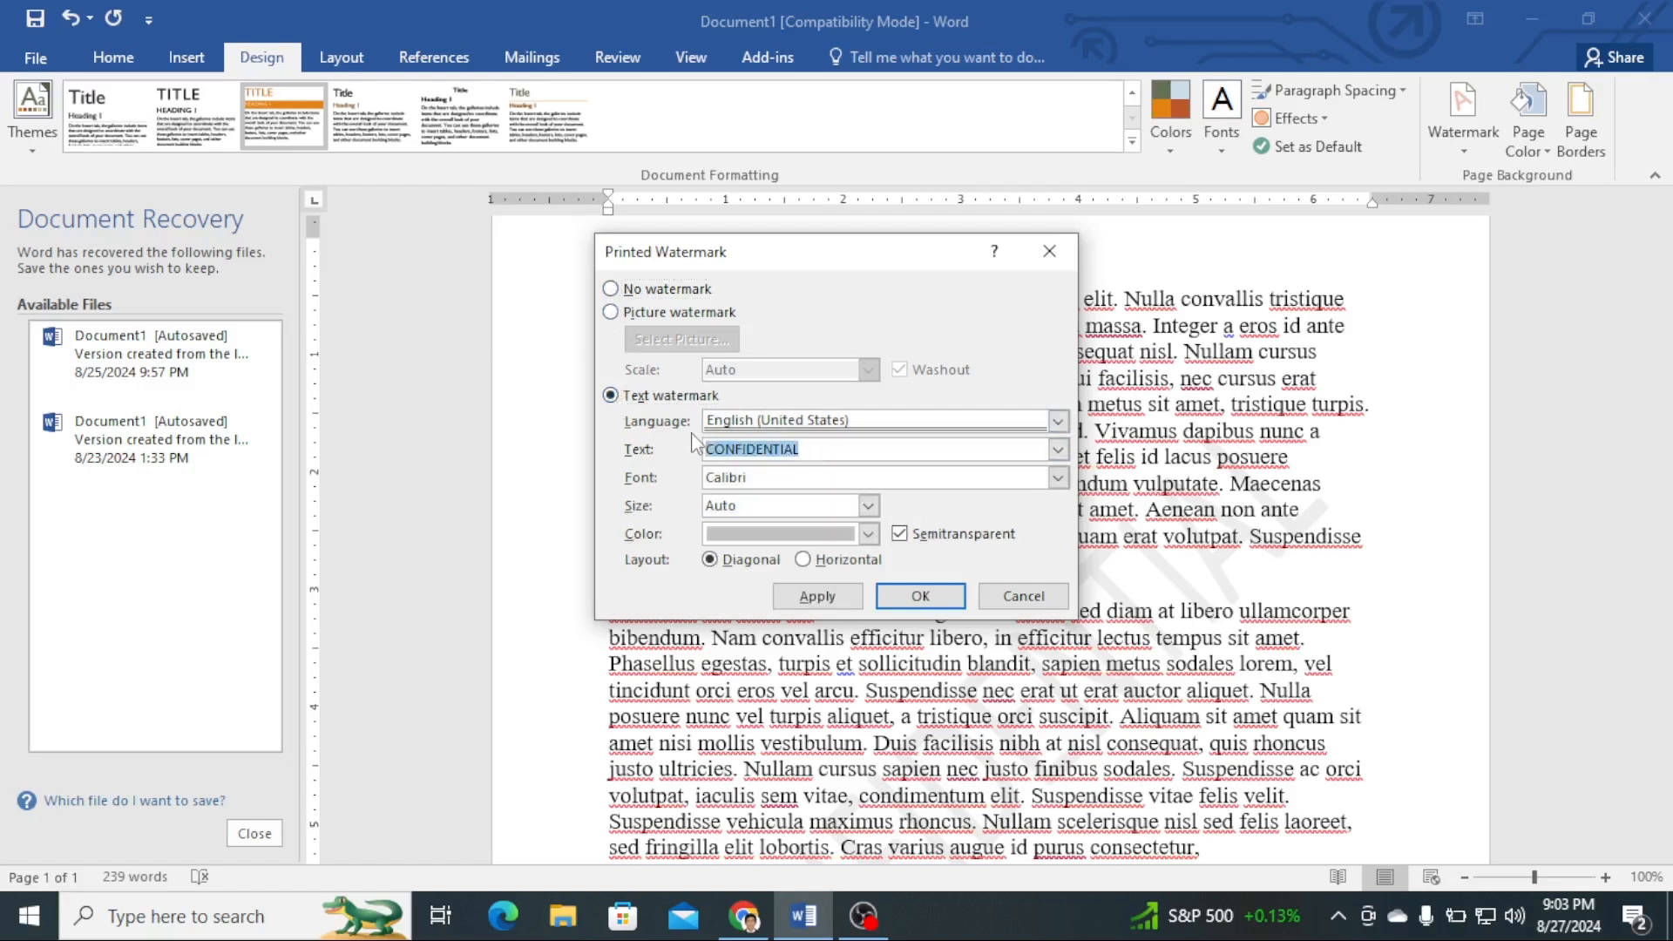
pyautogui.write('Ms Word')
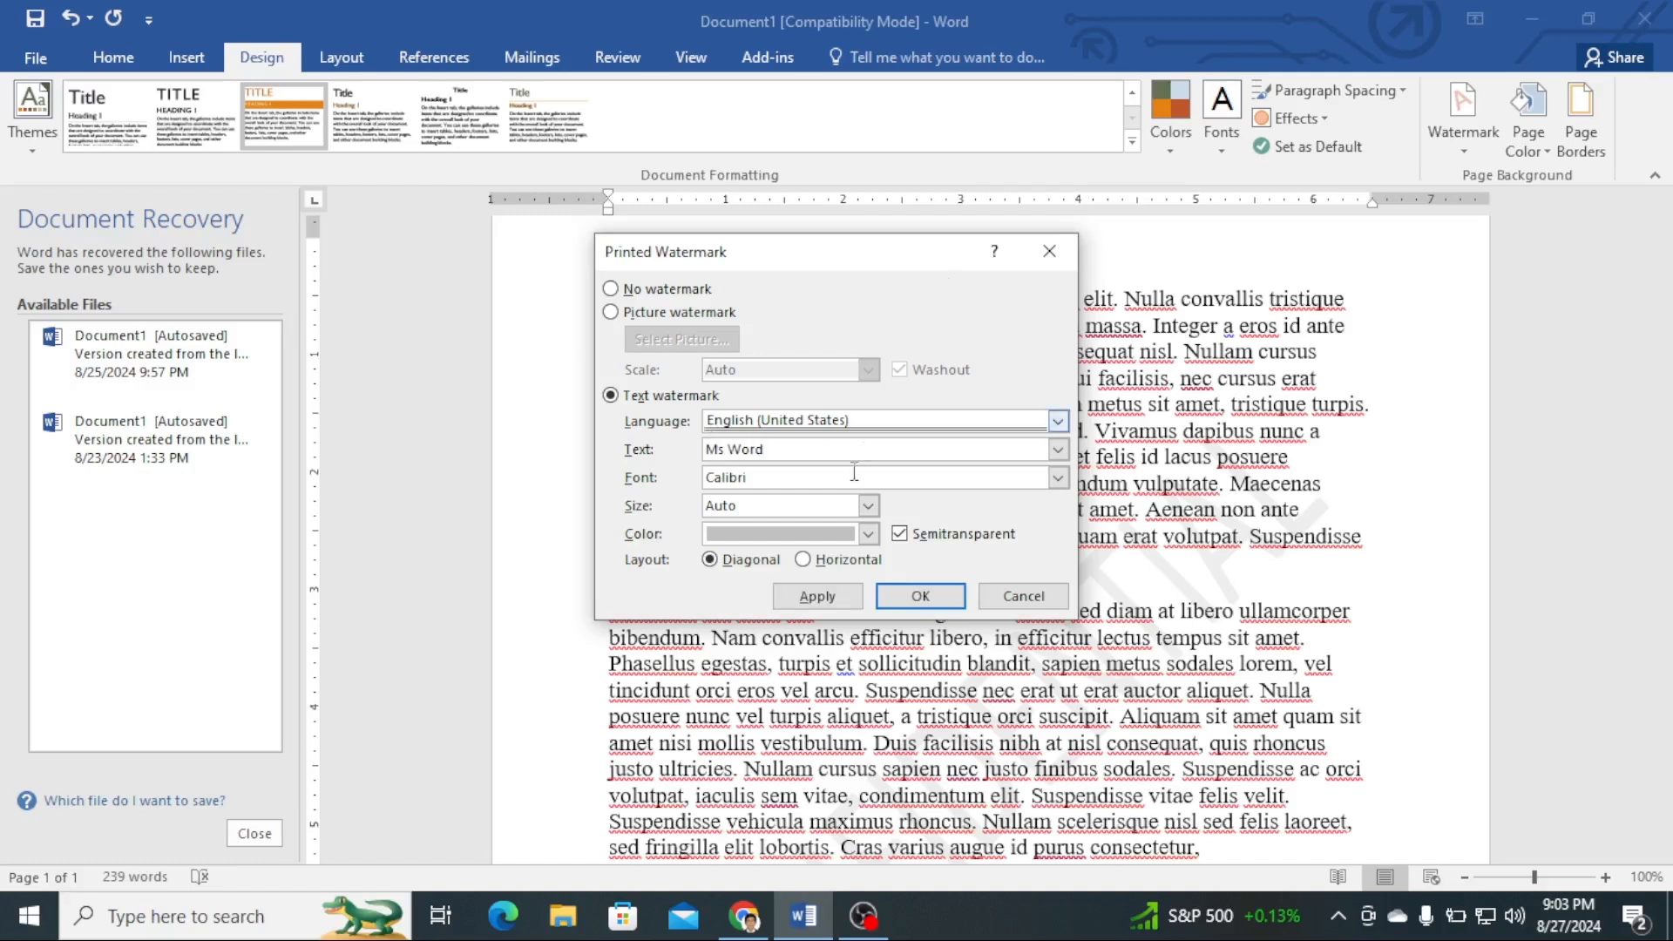
# - Set the watermark font to Century and apply the custom watermark
pyautogui.click(1058, 478)
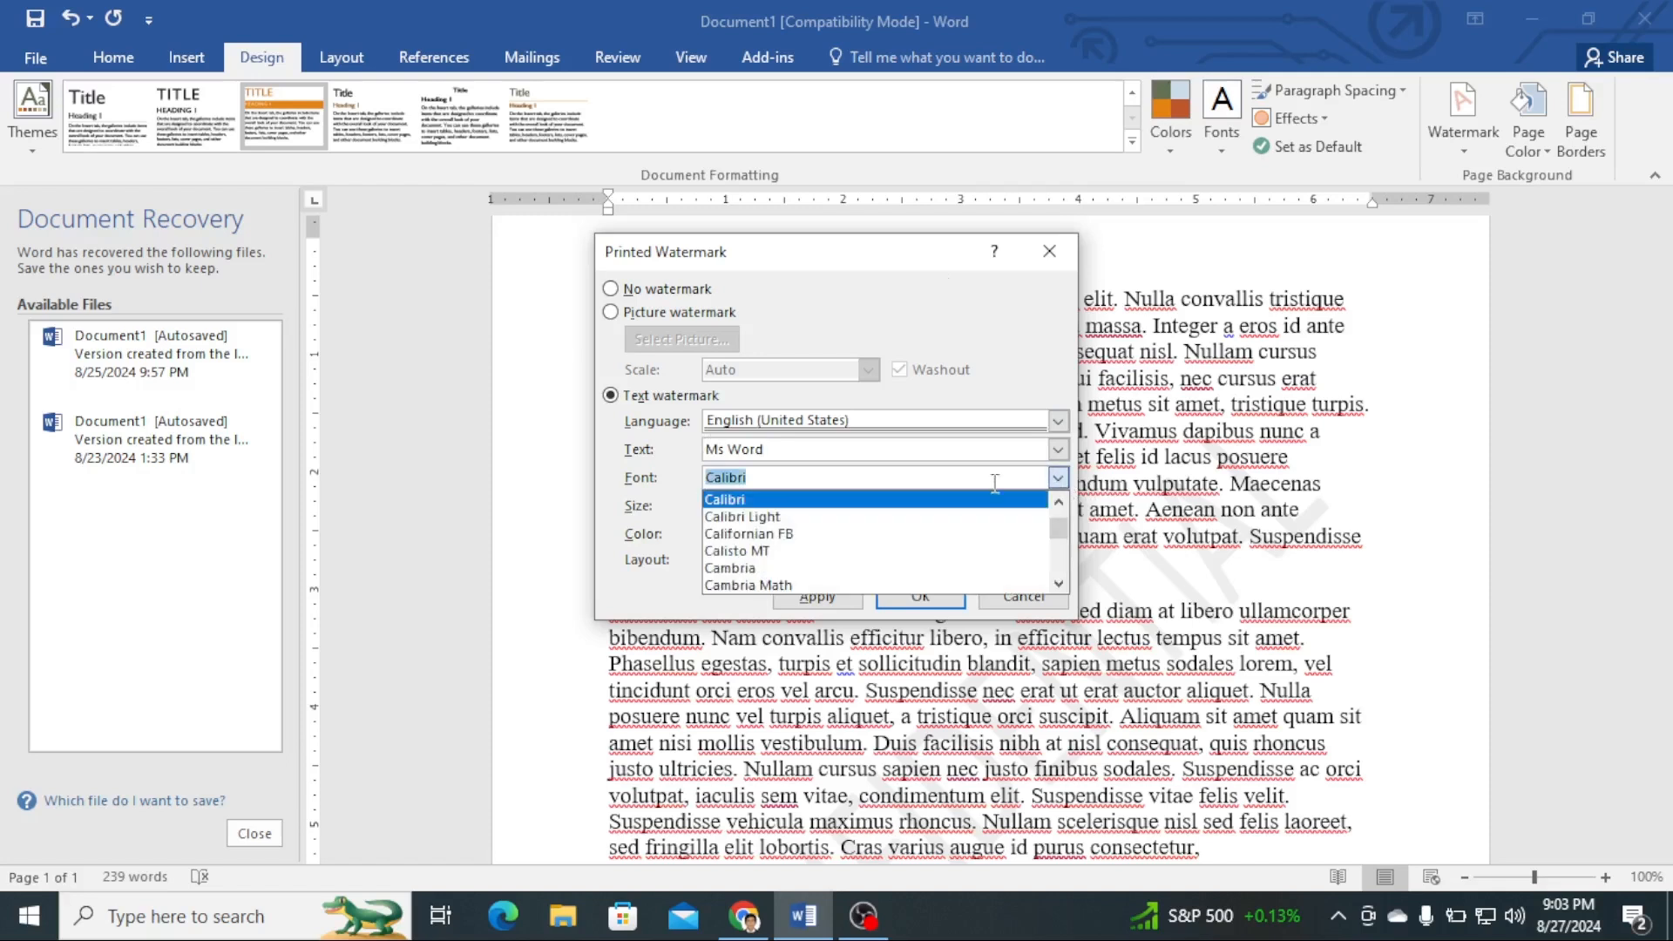
pyautogui.scroll(-1, 771, 548)
pyautogui.scroll(-2, 772, 548)
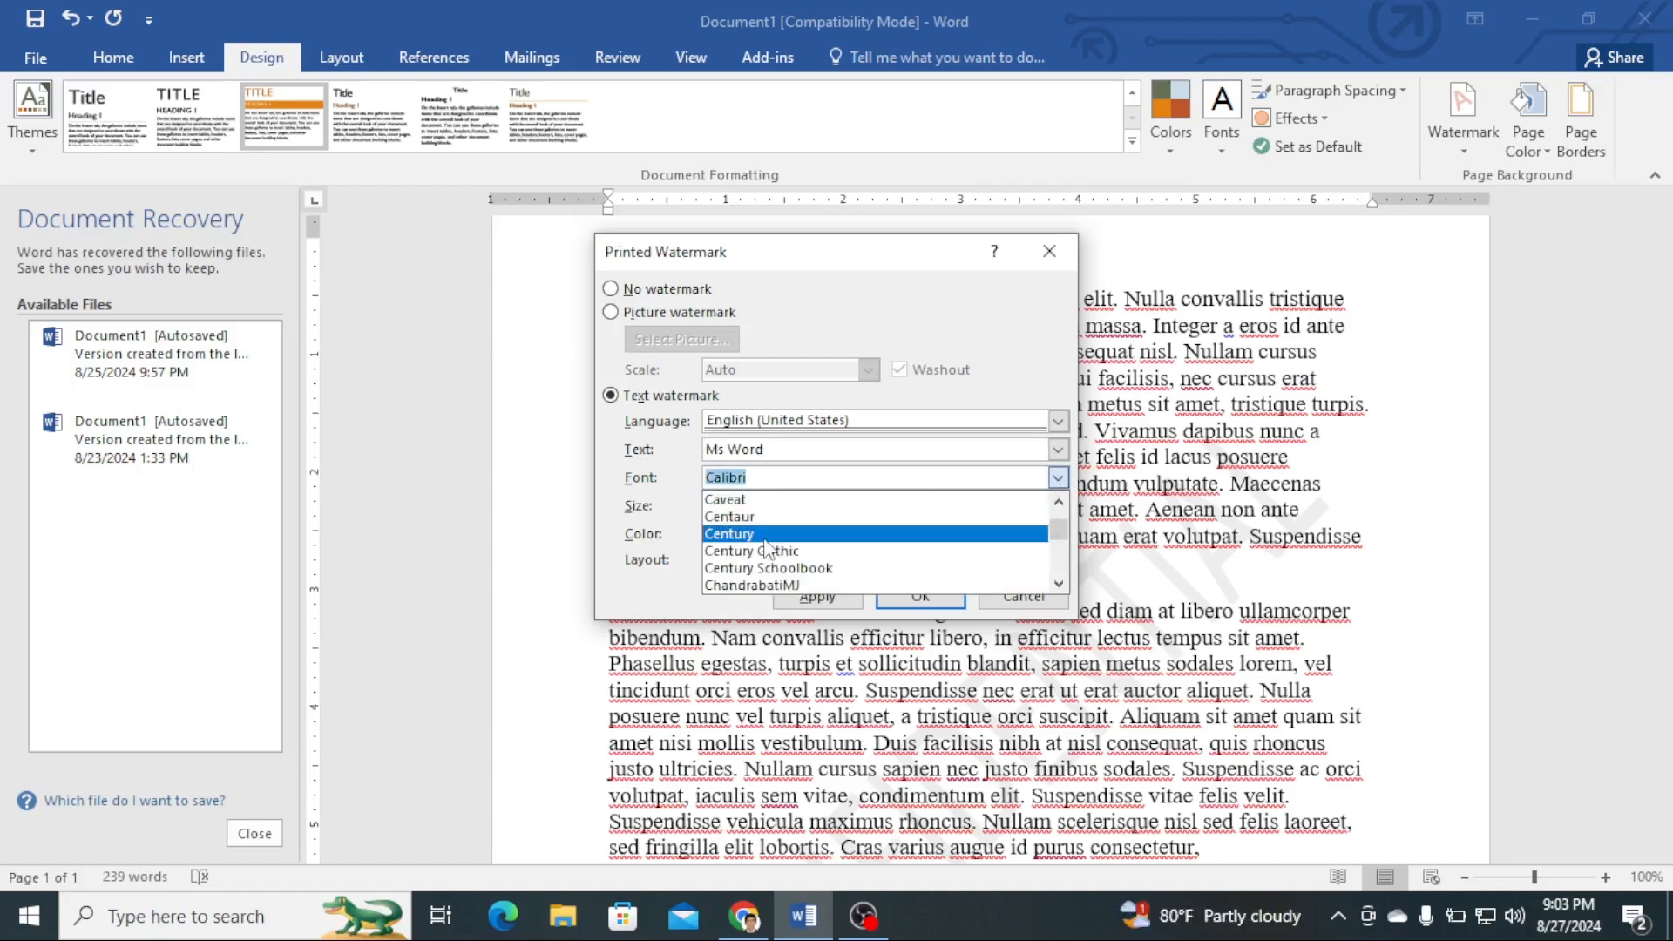
pyautogui.click(755, 537)
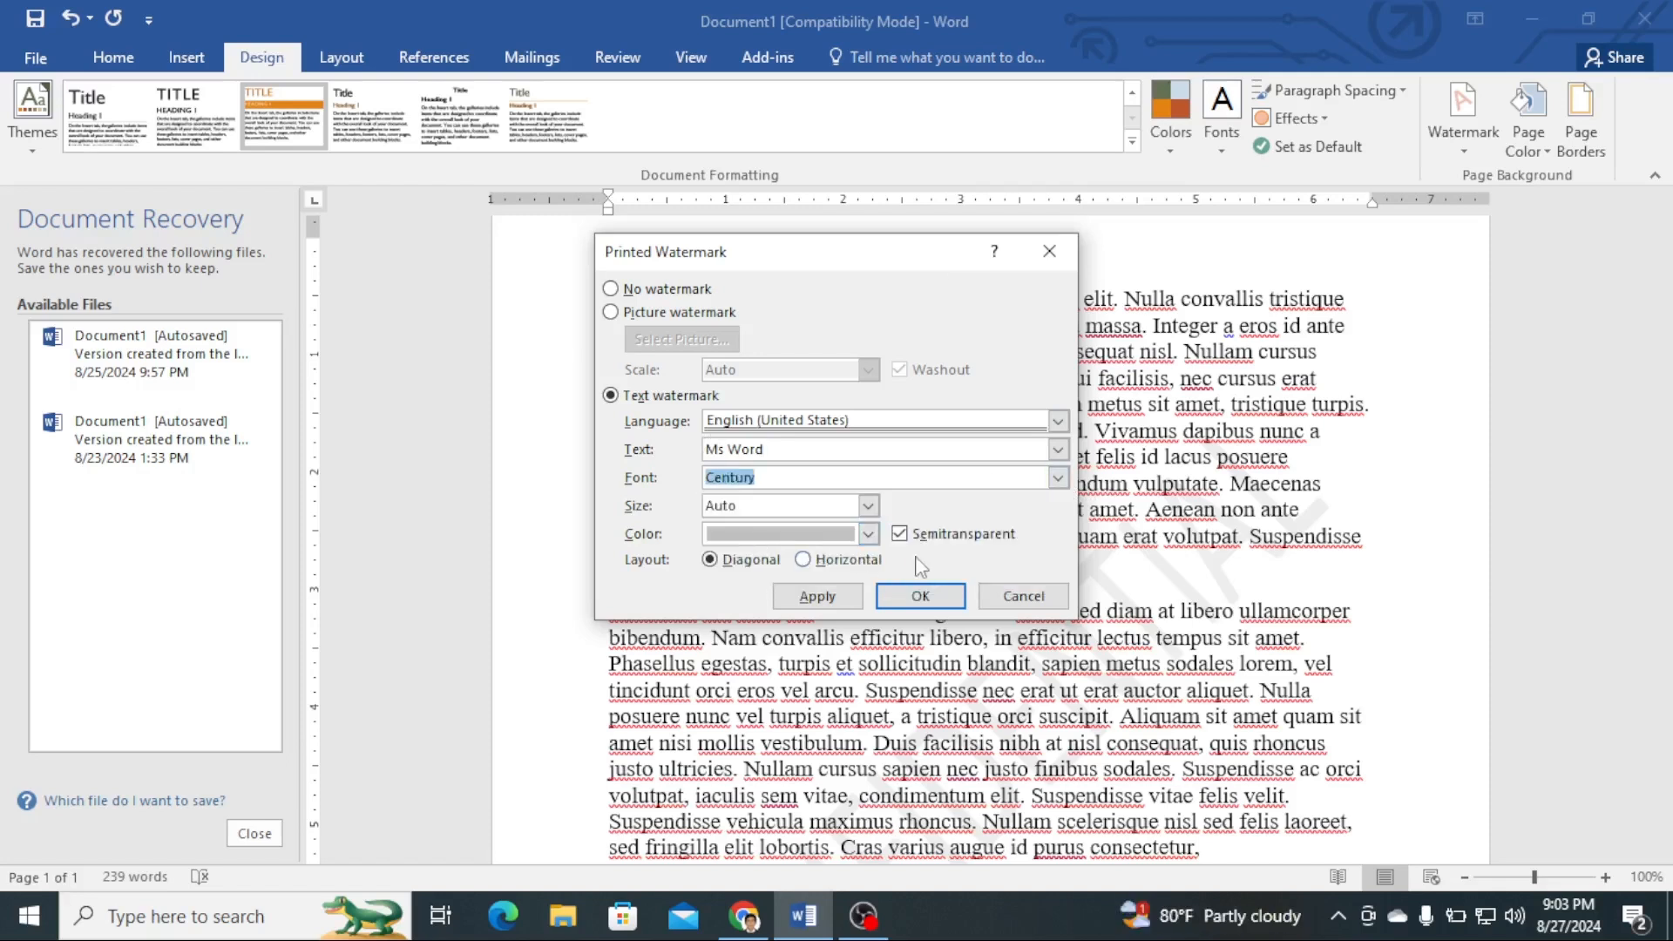
pyautogui.click(922, 596)
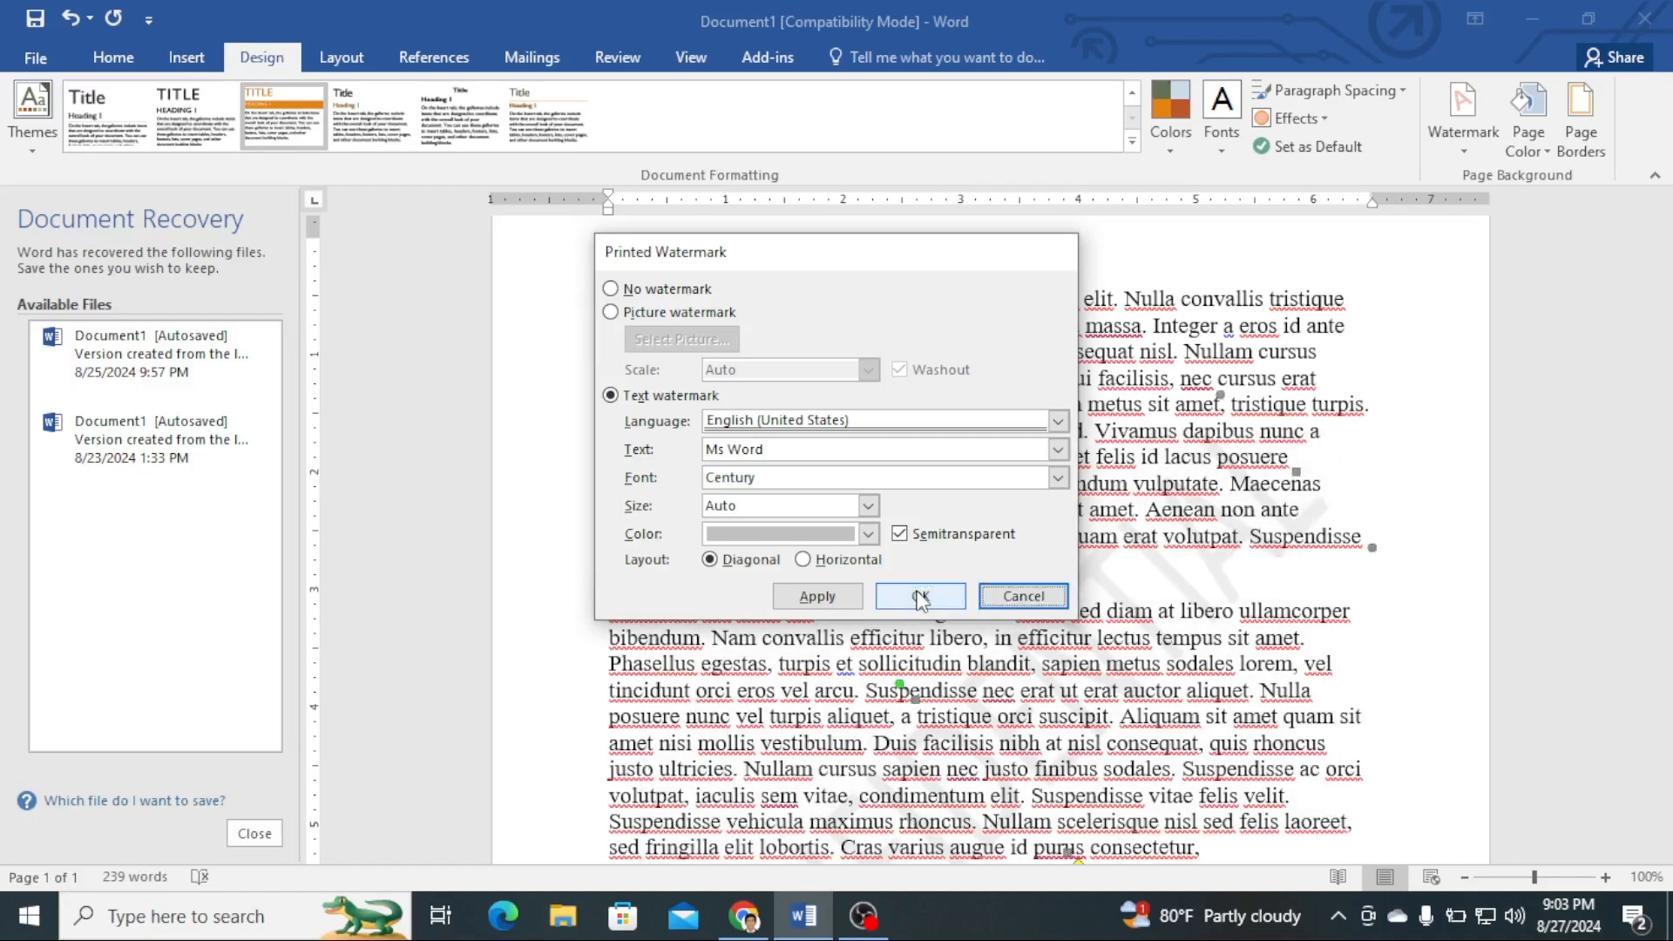
# - Replace the watermark with a picture watermark using the yellow flower image from the Desktop and apply it
pyautogui.scroll(-7, 986, 563)
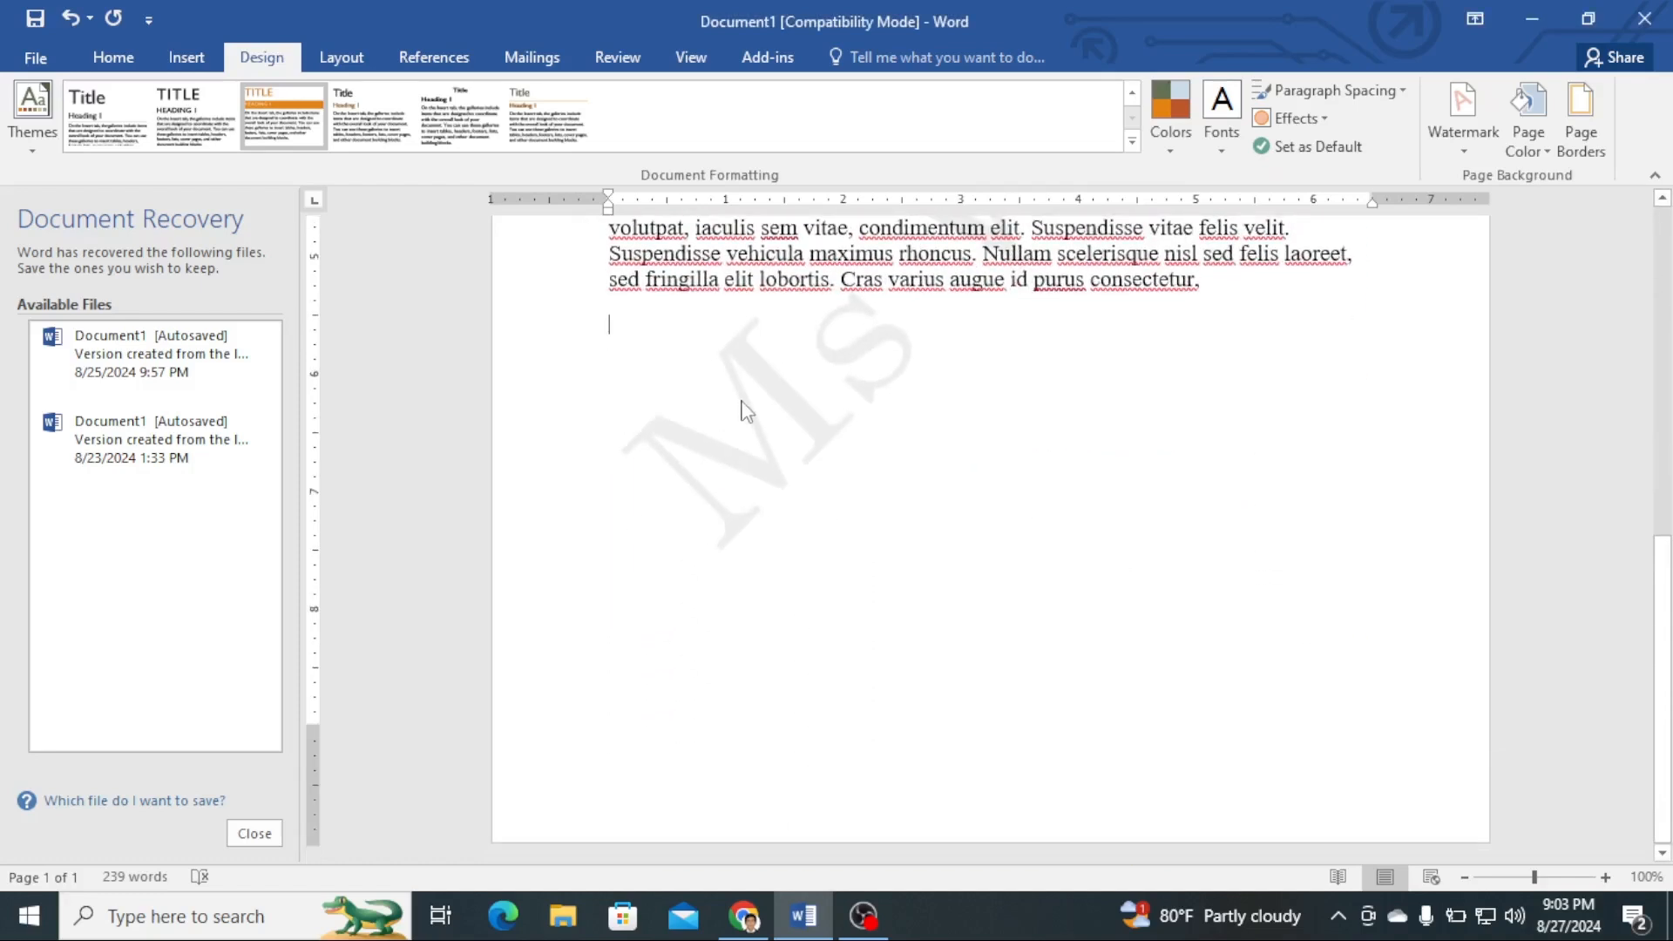
pyautogui.scroll(4, 1193, 495)
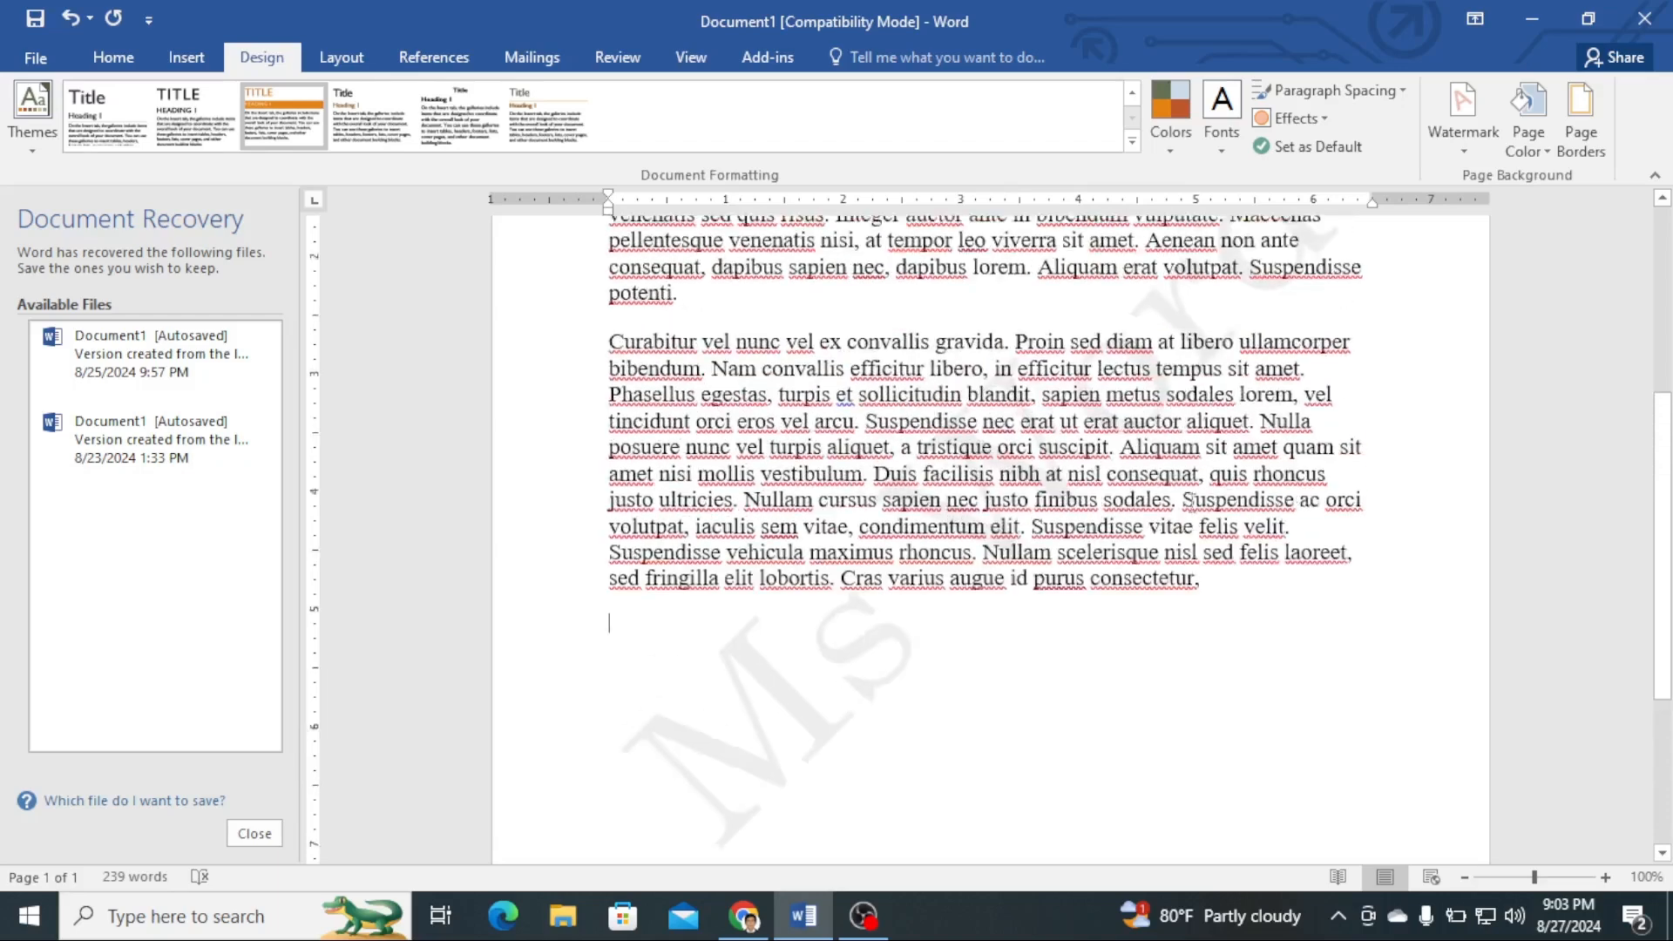
pyautogui.scroll(3, 1188, 475)
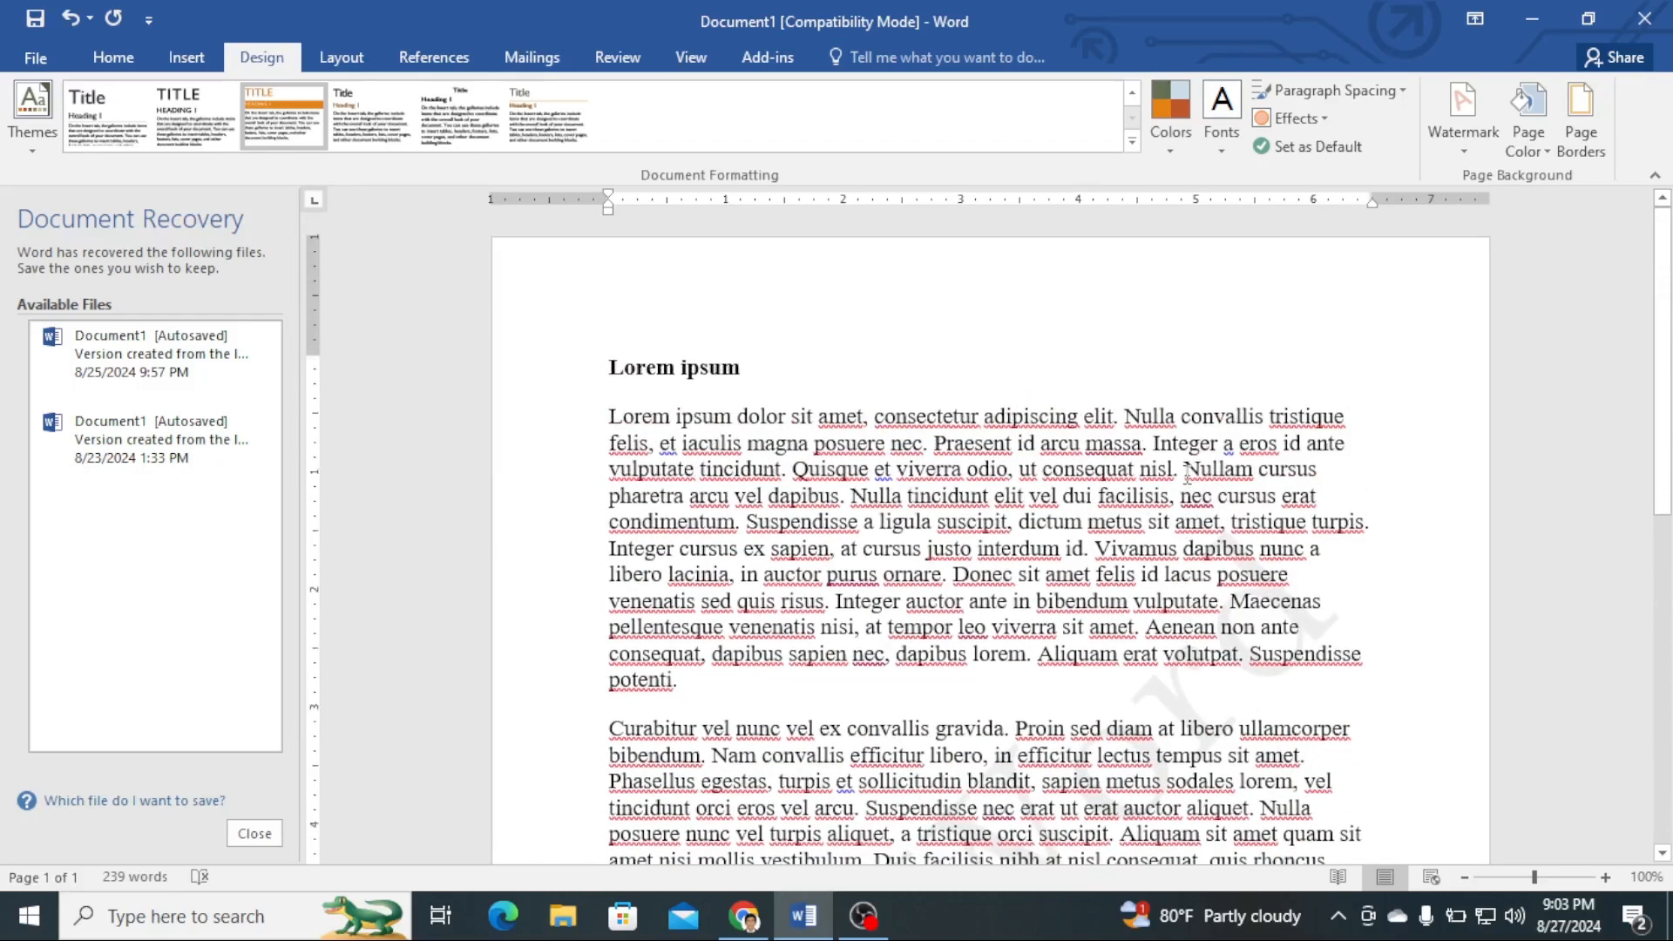
pyautogui.scroll(-4, 1188, 475)
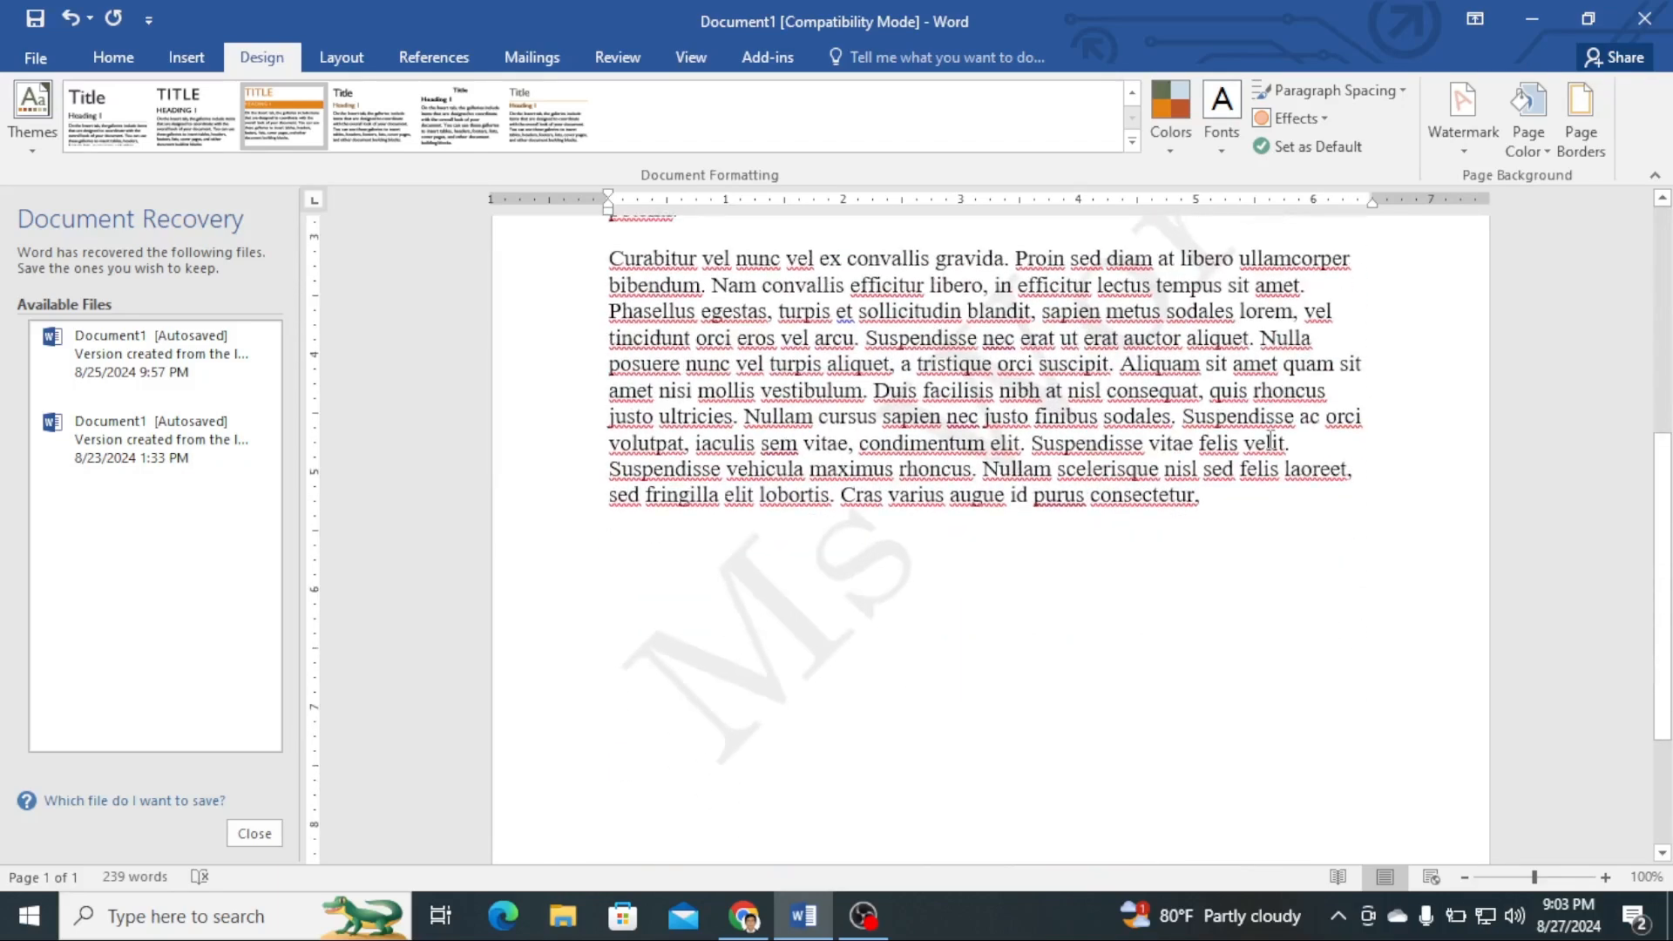
pyautogui.click(1464, 155)
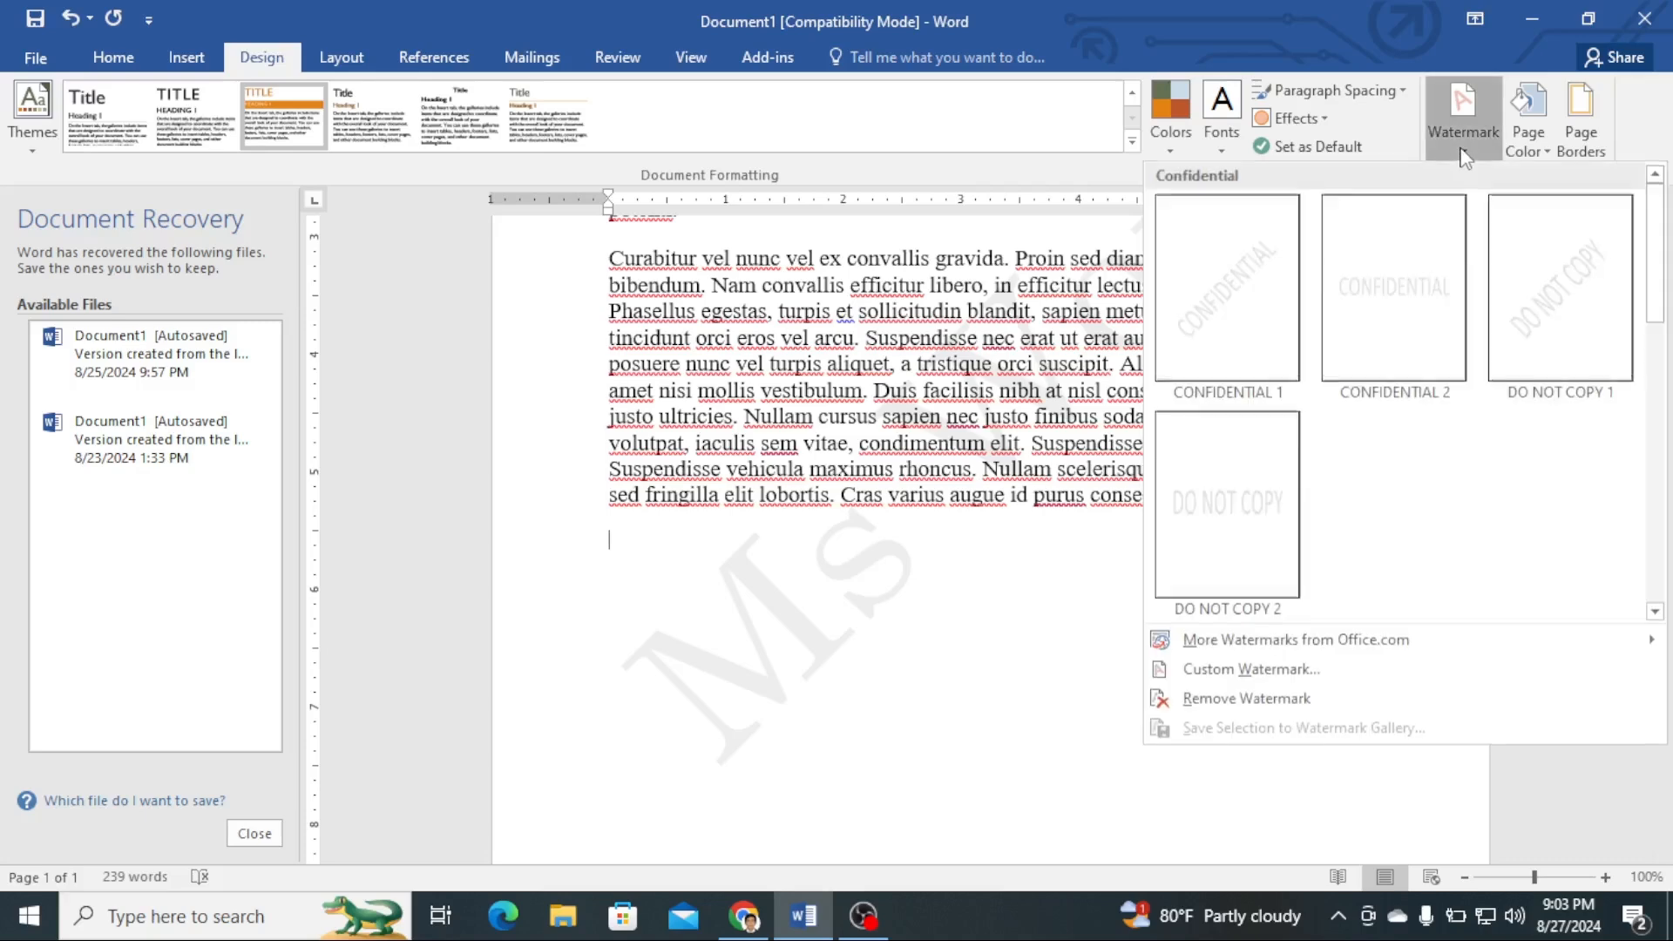
pyautogui.click(1286, 682)
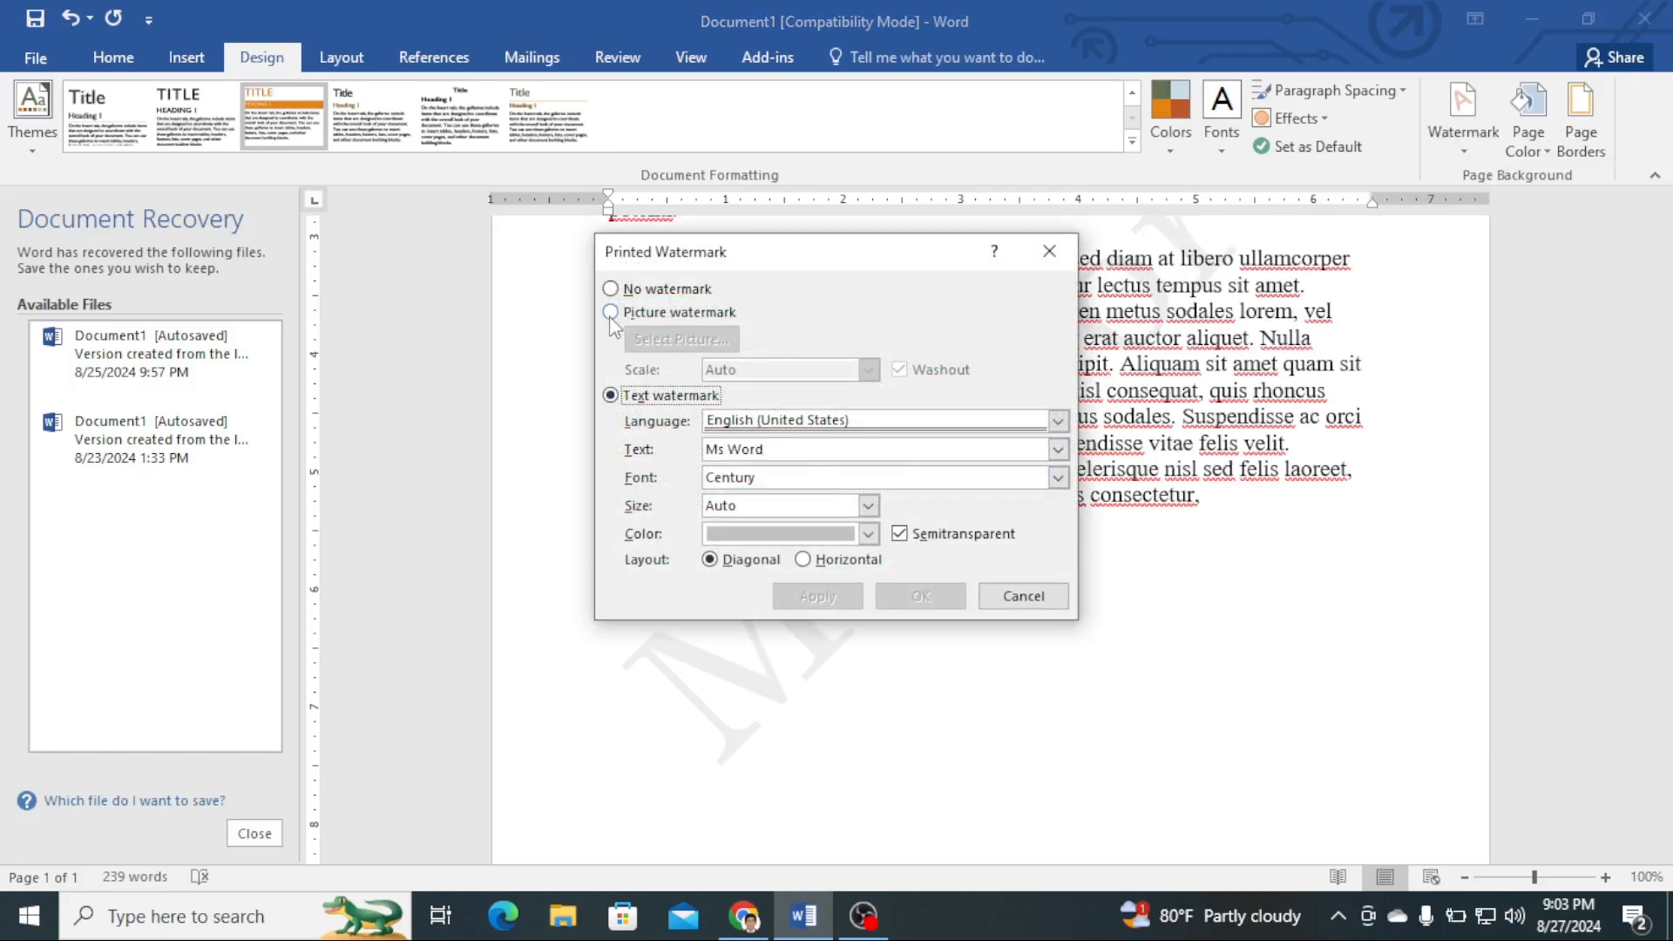
pyautogui.click(611, 314)
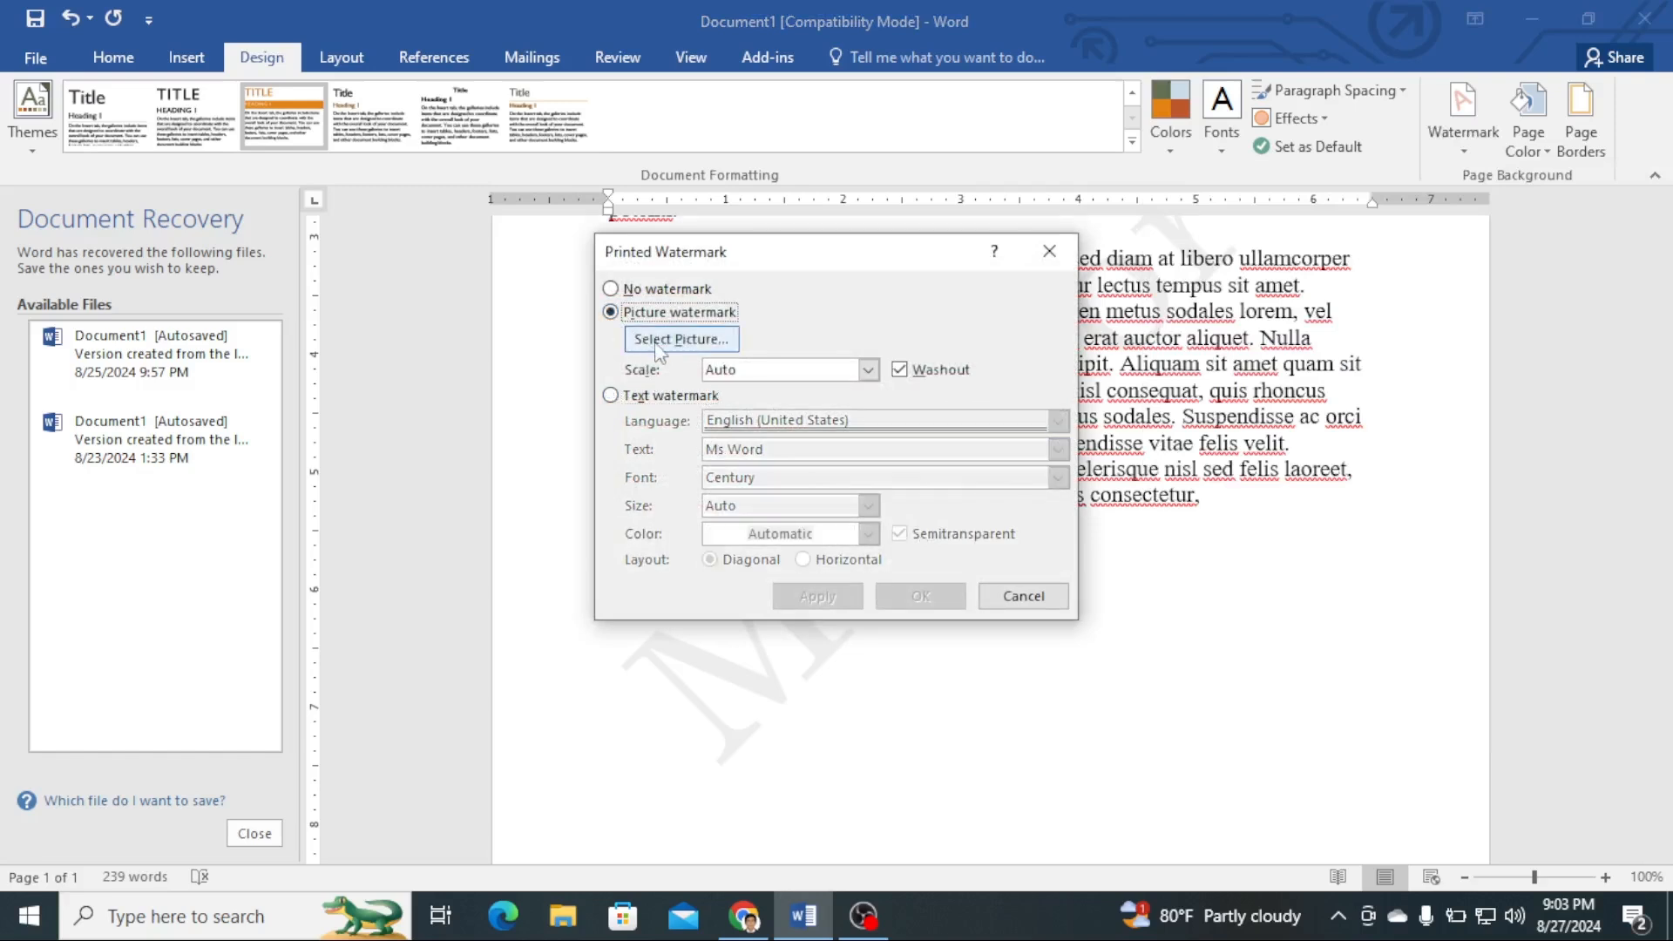
pyautogui.click(680, 339)
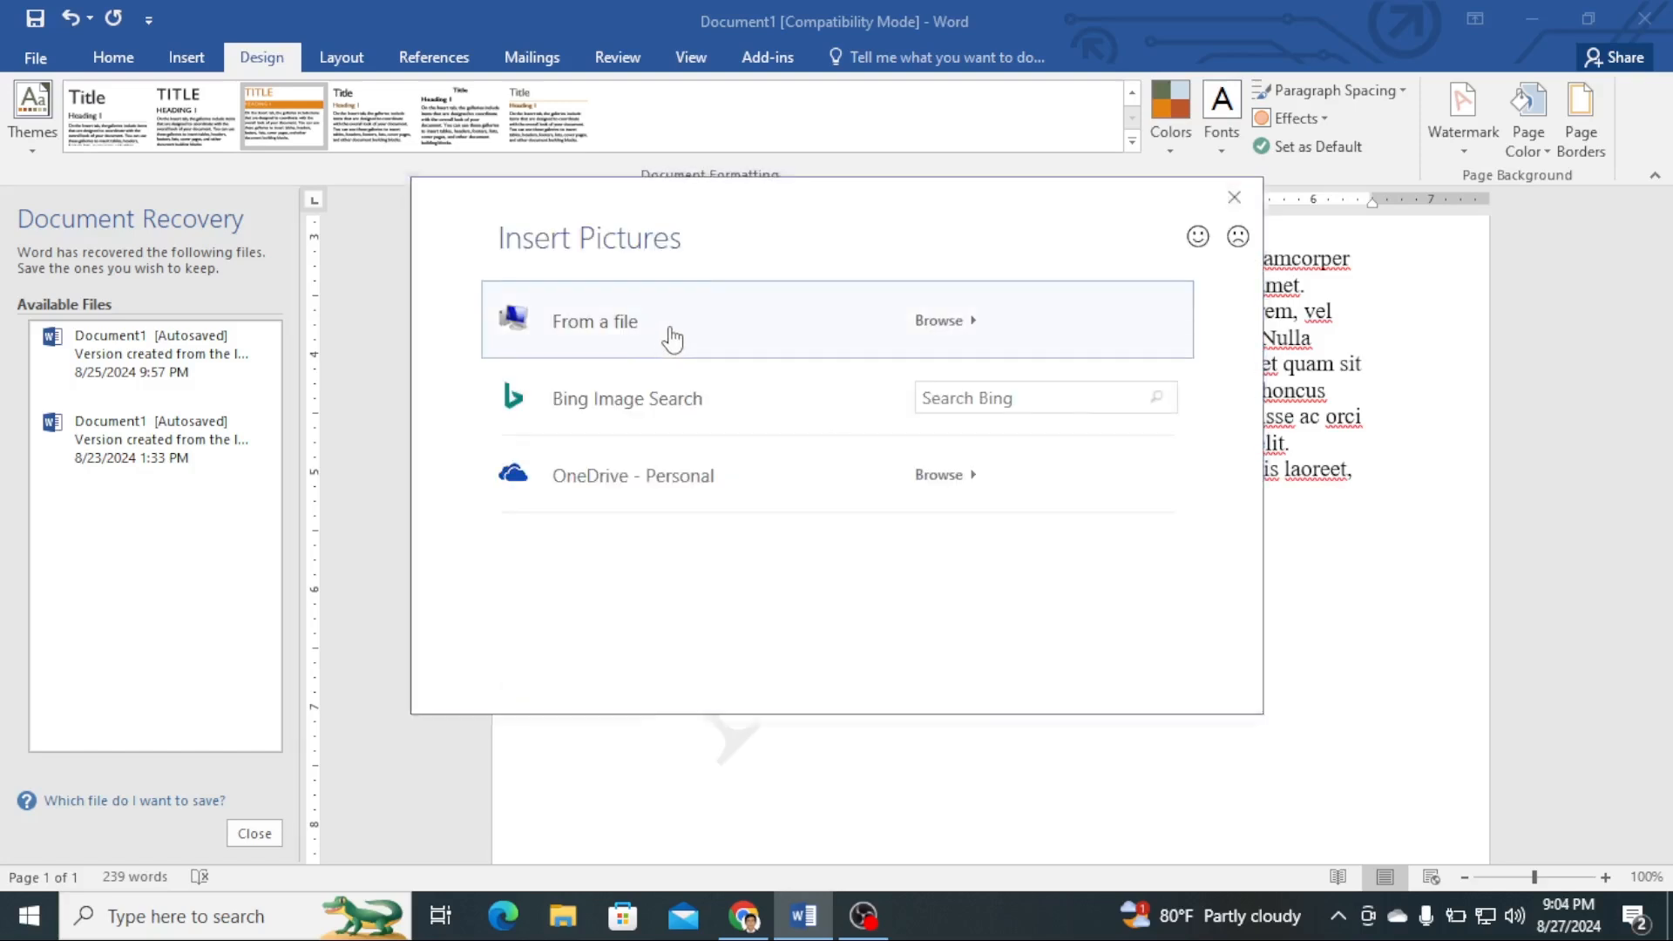
pyautogui.click(671, 338)
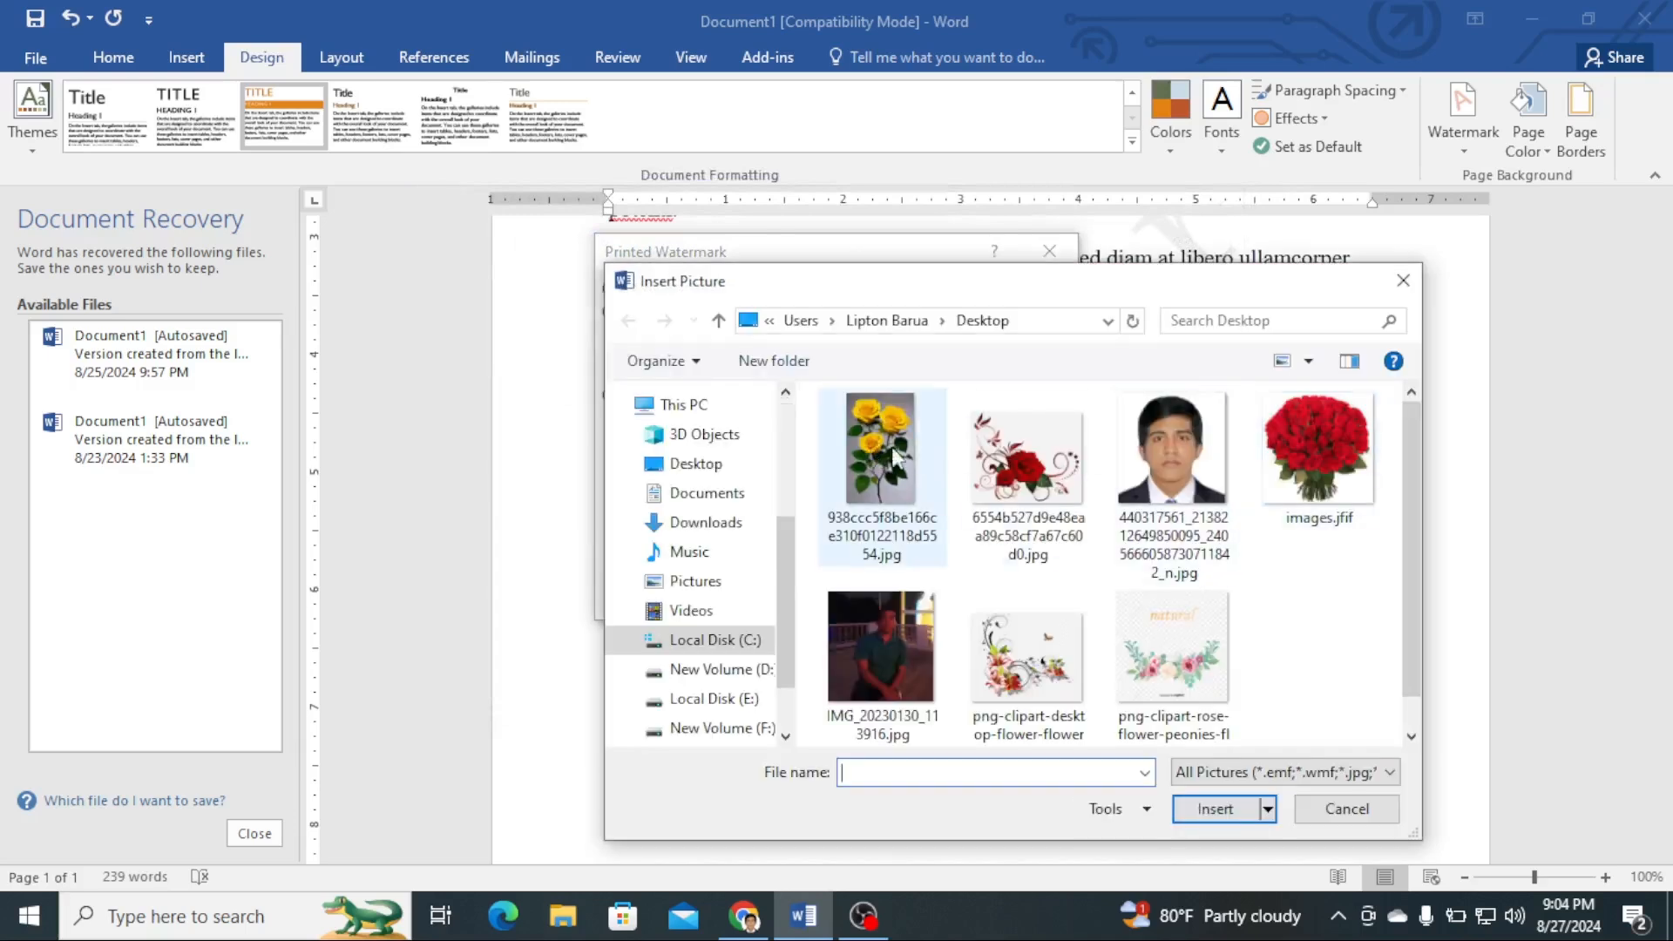
pyautogui.click(874, 451)
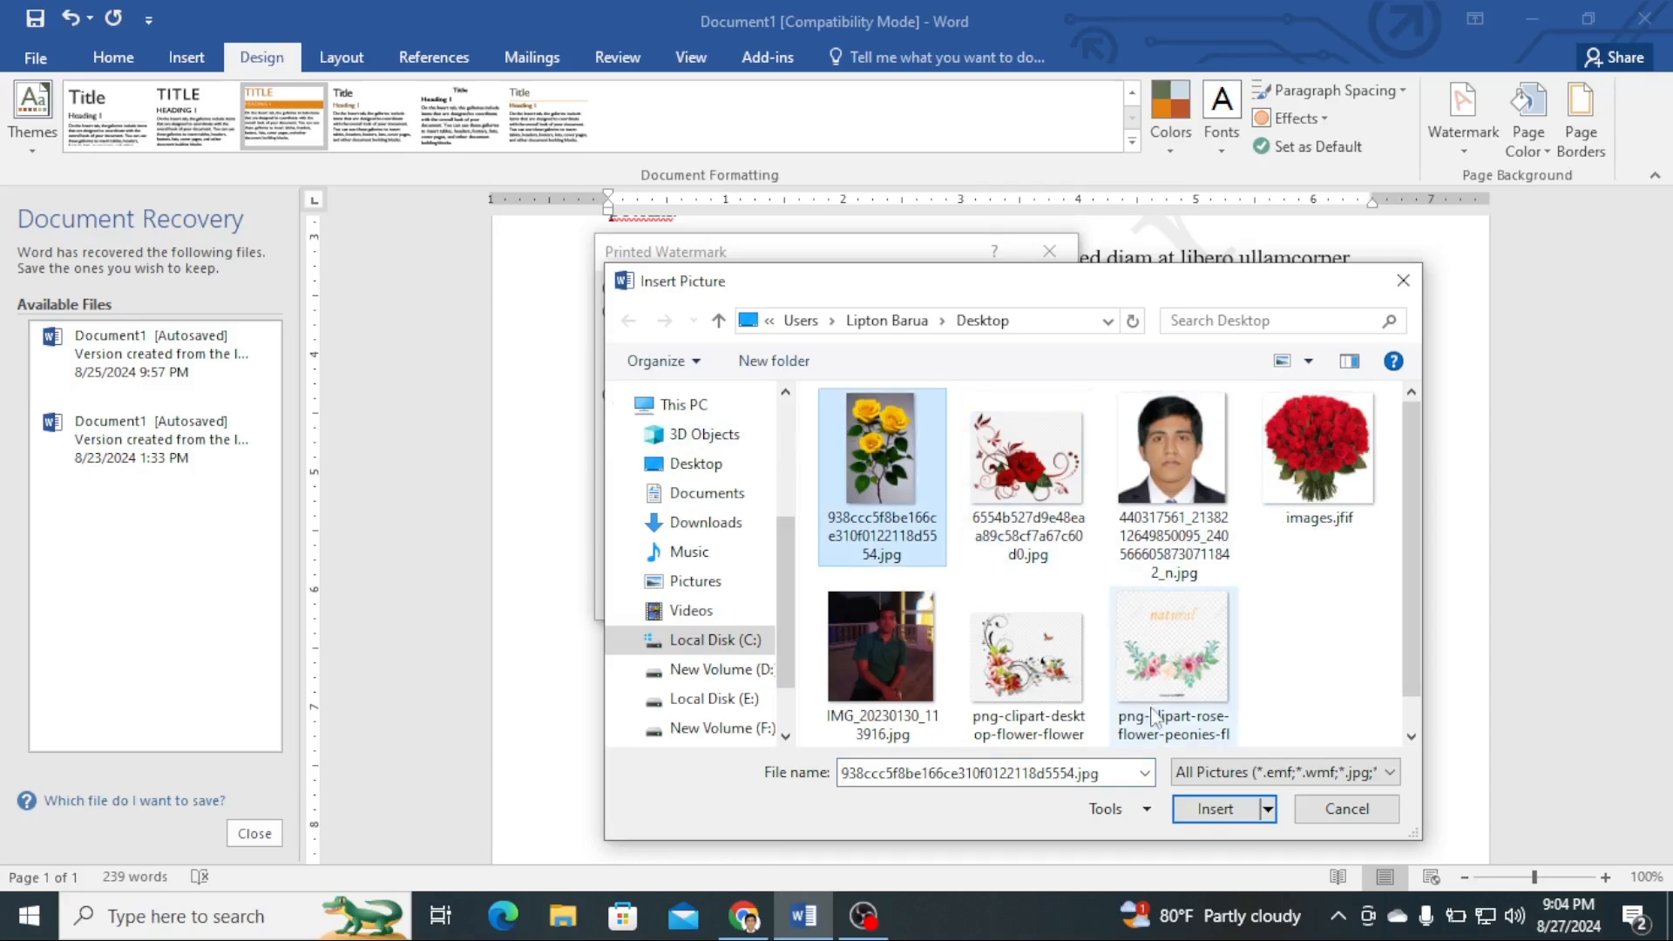
pyautogui.click(1217, 810)
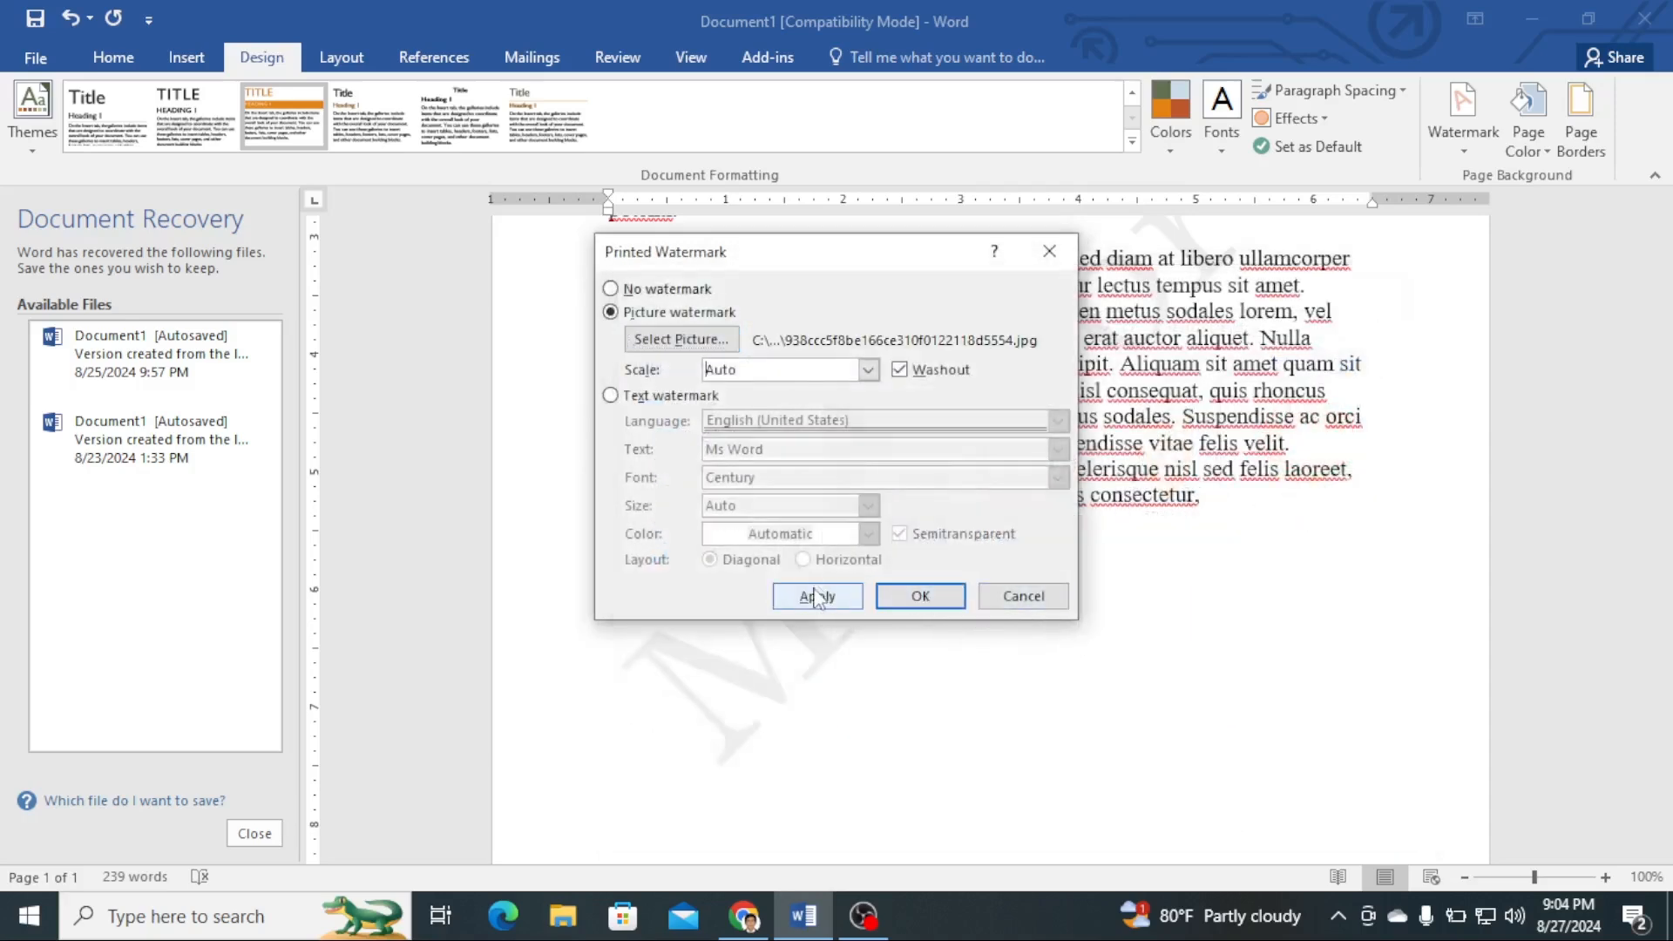
pyautogui.click(836, 596)
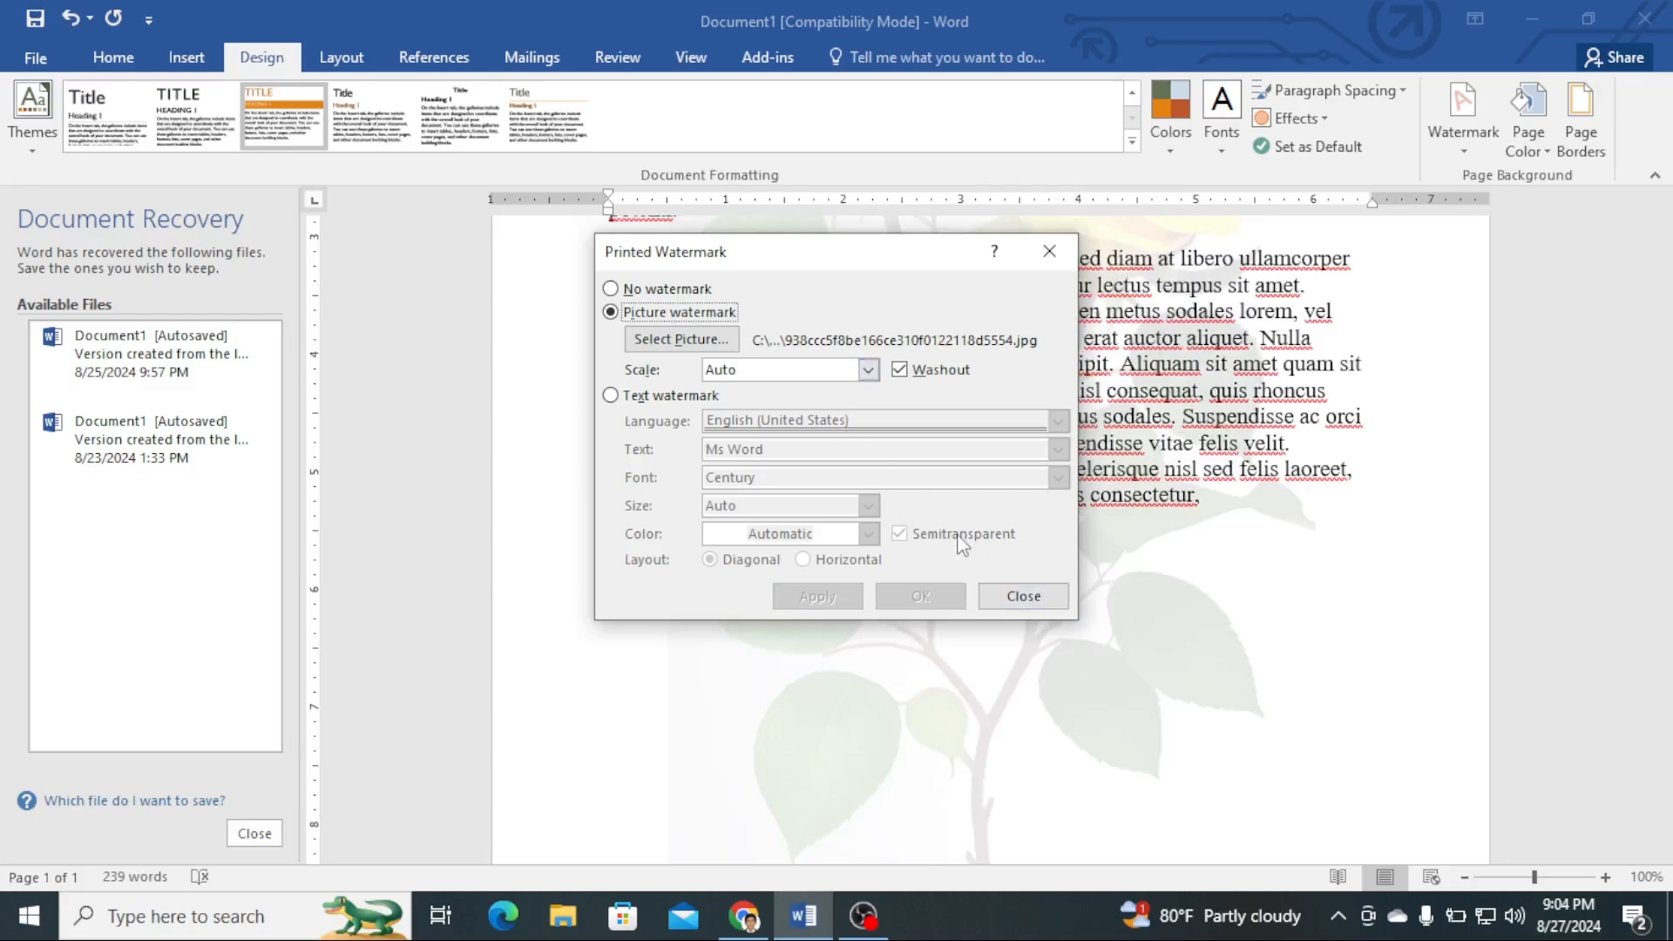
pyautogui.click(1026, 597)
# - Set the picture watermark's scale to 200% and apply it
pyautogui.scroll(3, 1045, 604)
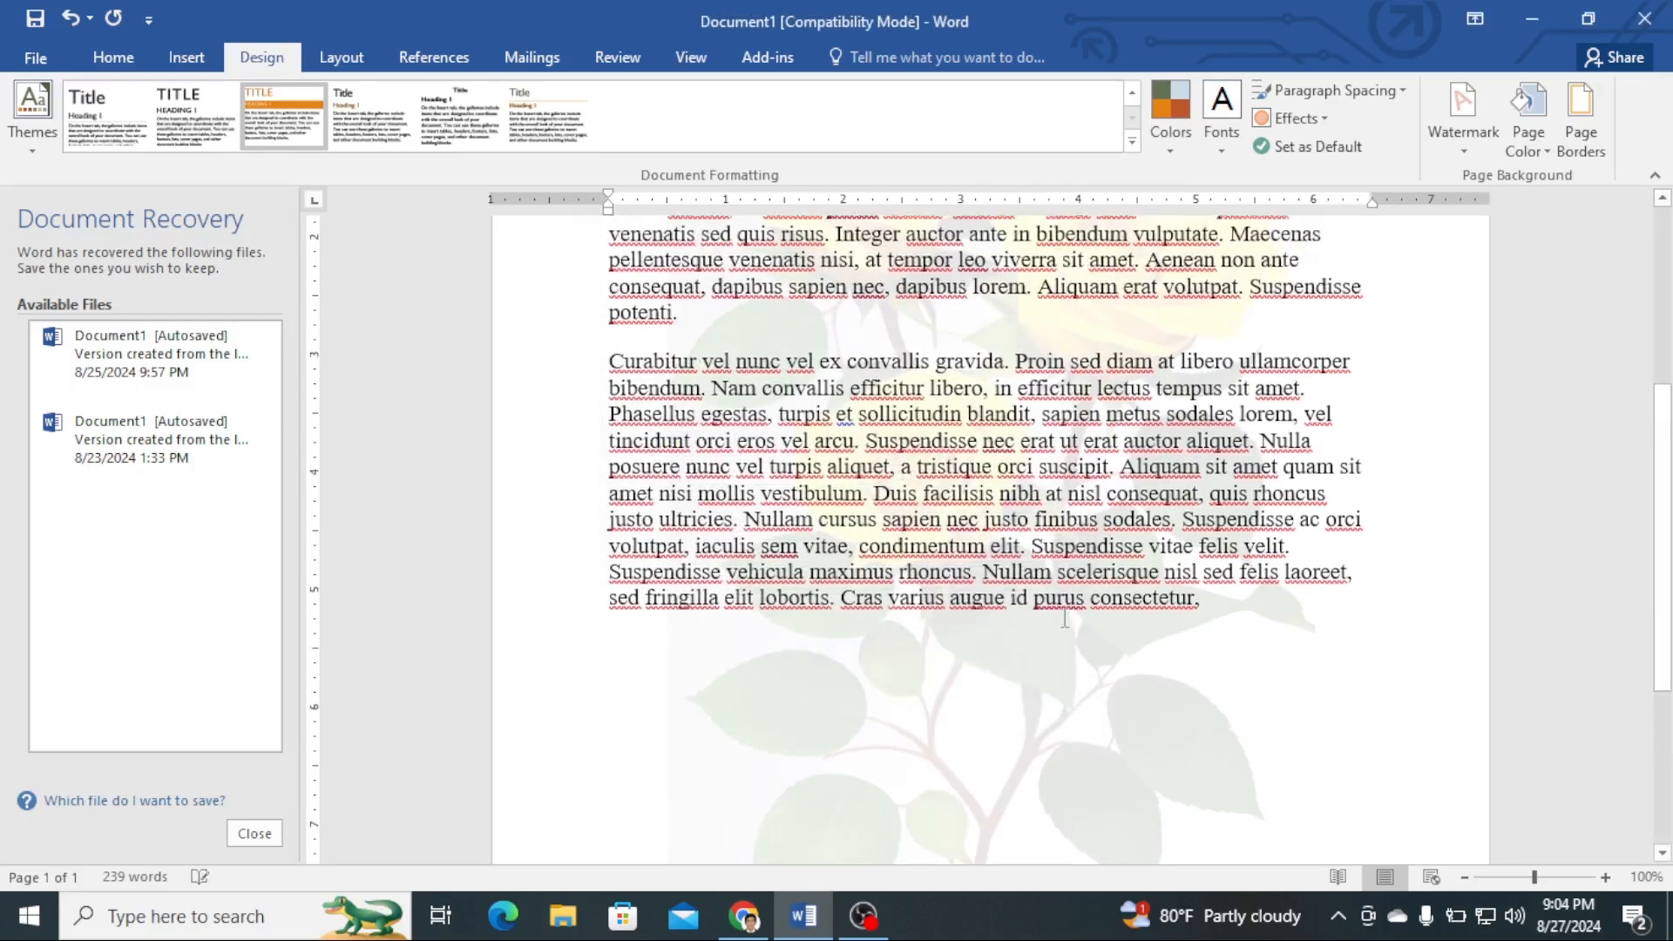
pyautogui.scroll(-1, 1067, 614)
pyautogui.scroll(-3, 1066, 615)
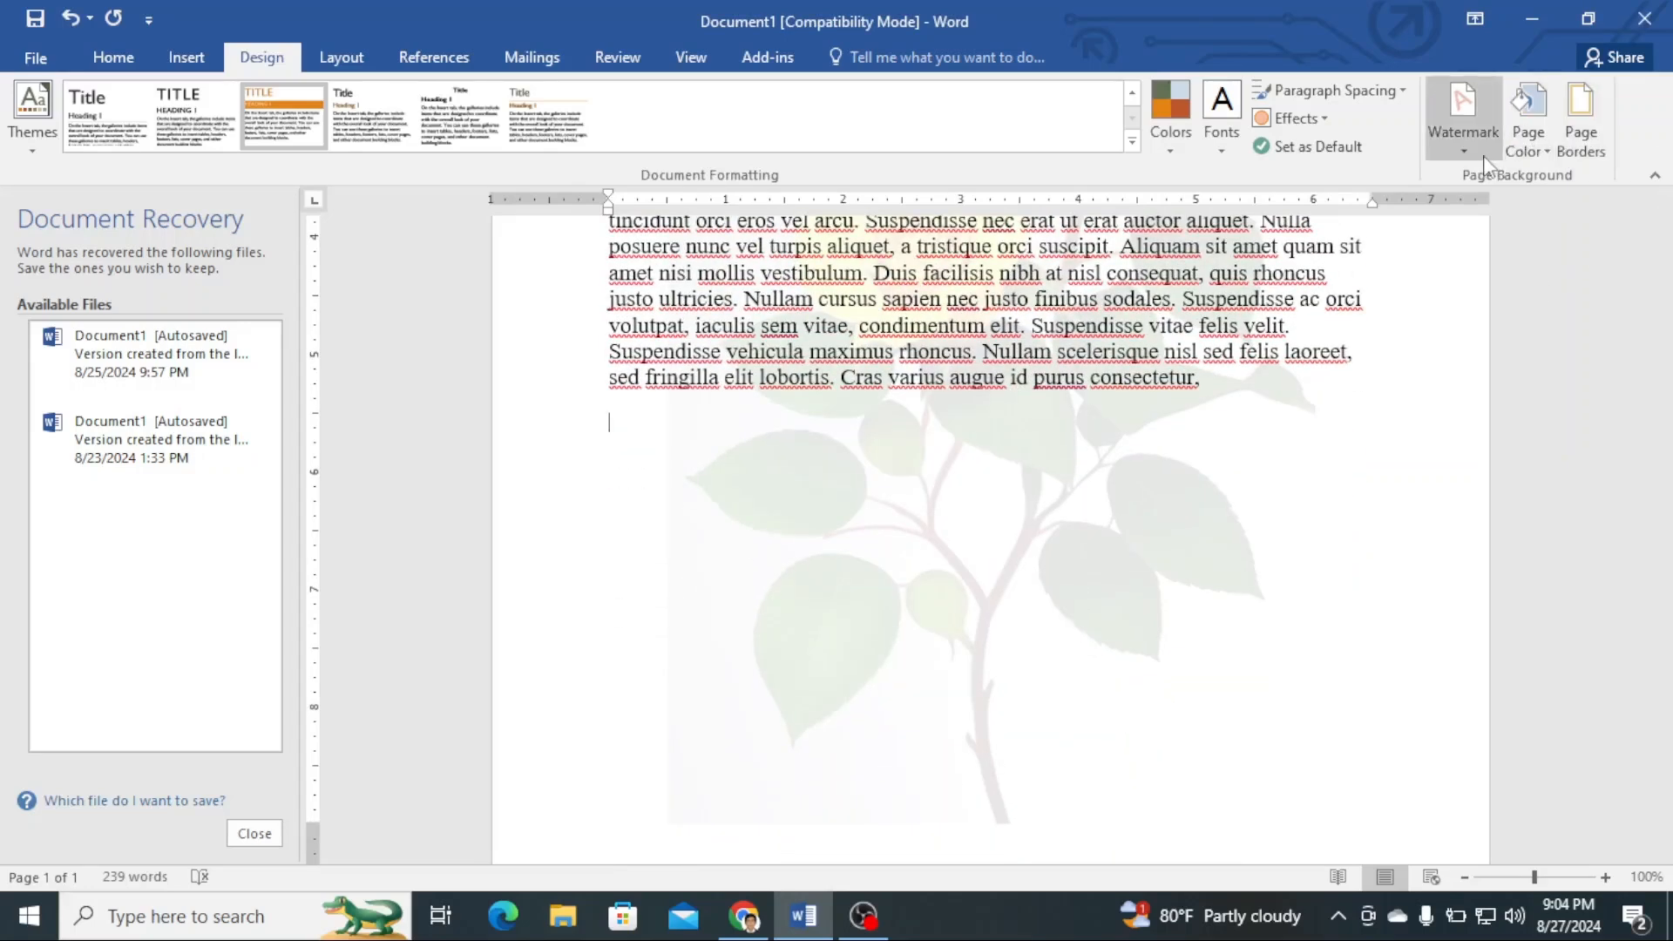
pyautogui.click(1487, 159)
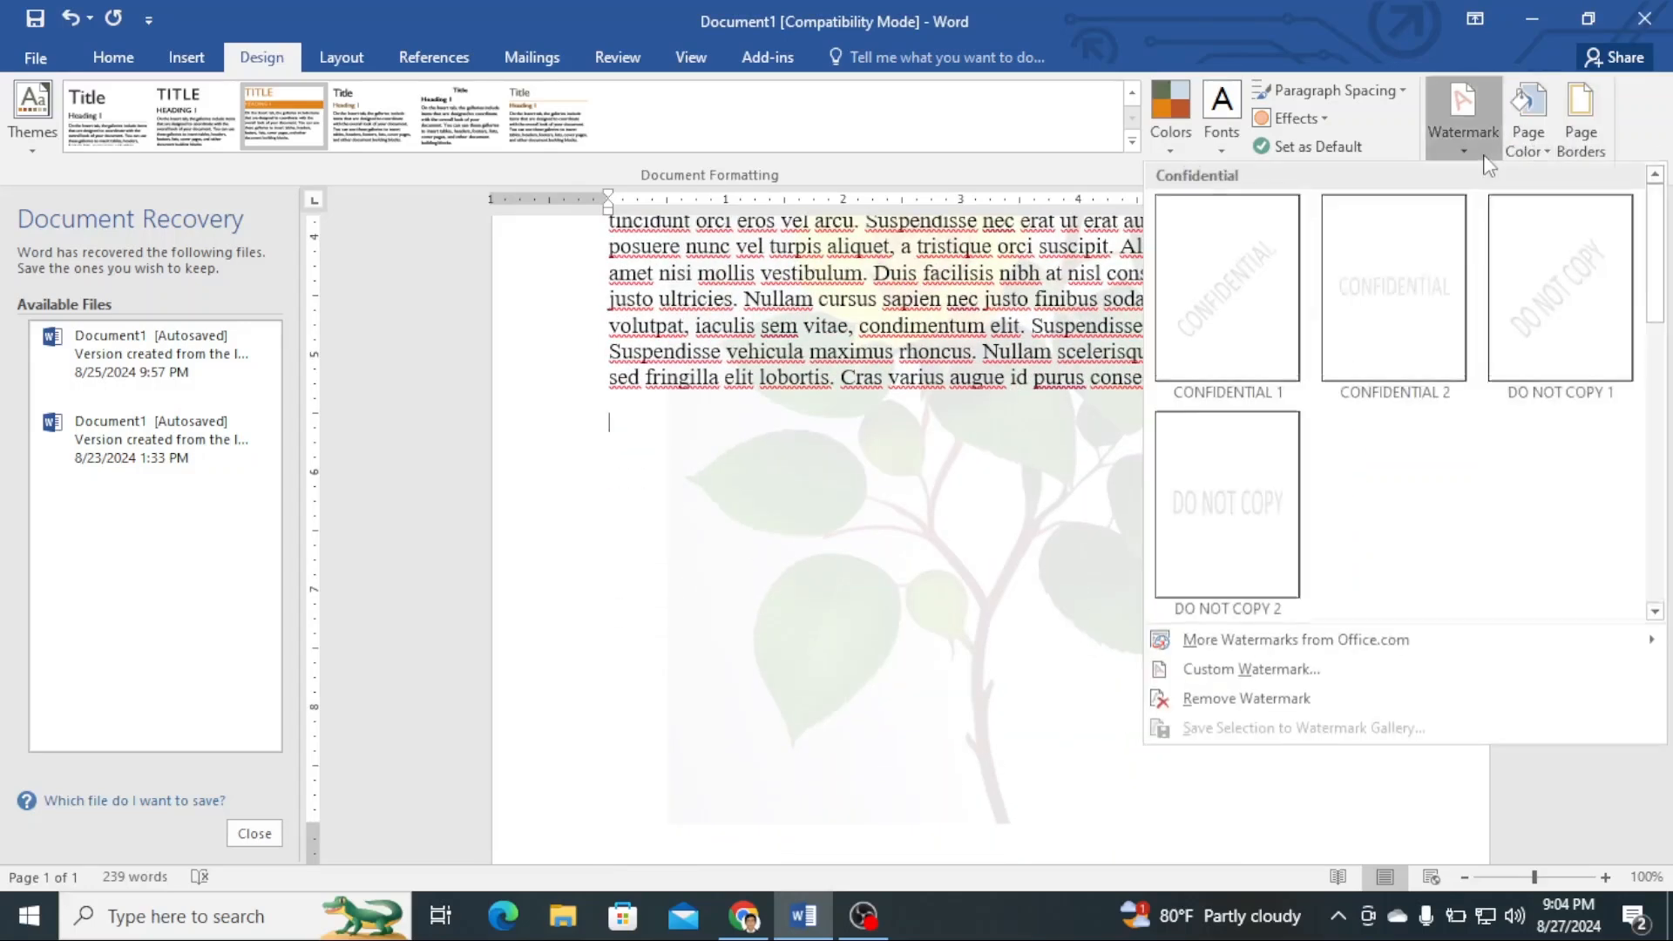
pyautogui.click(1230, 671)
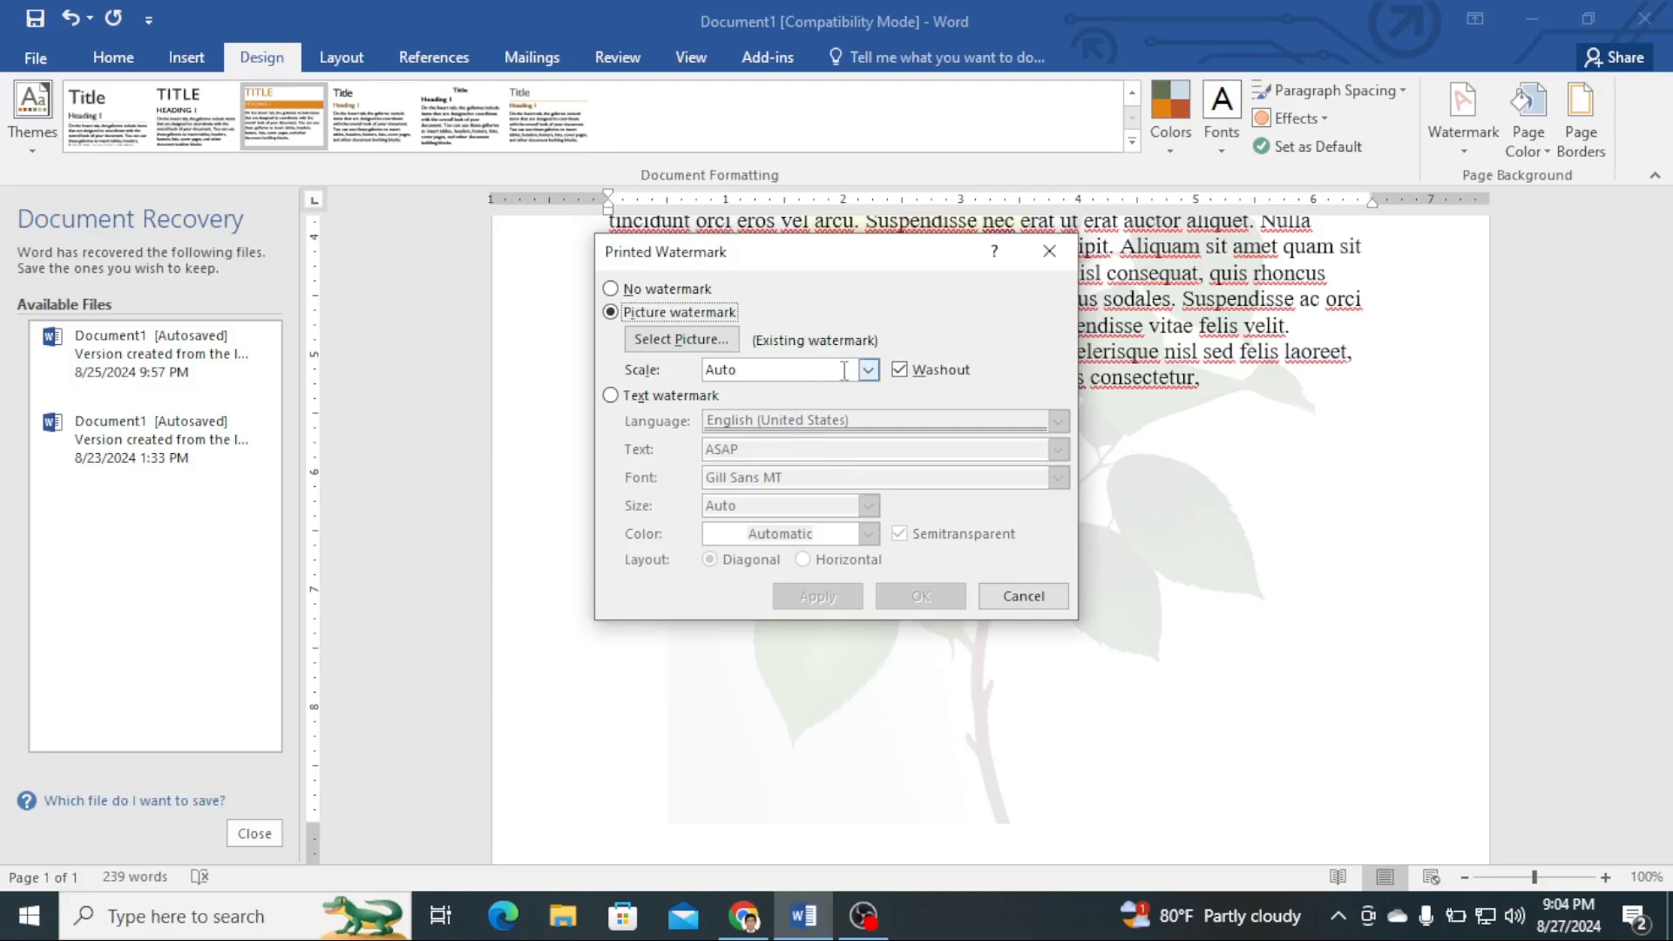
pyautogui.click(869, 370)
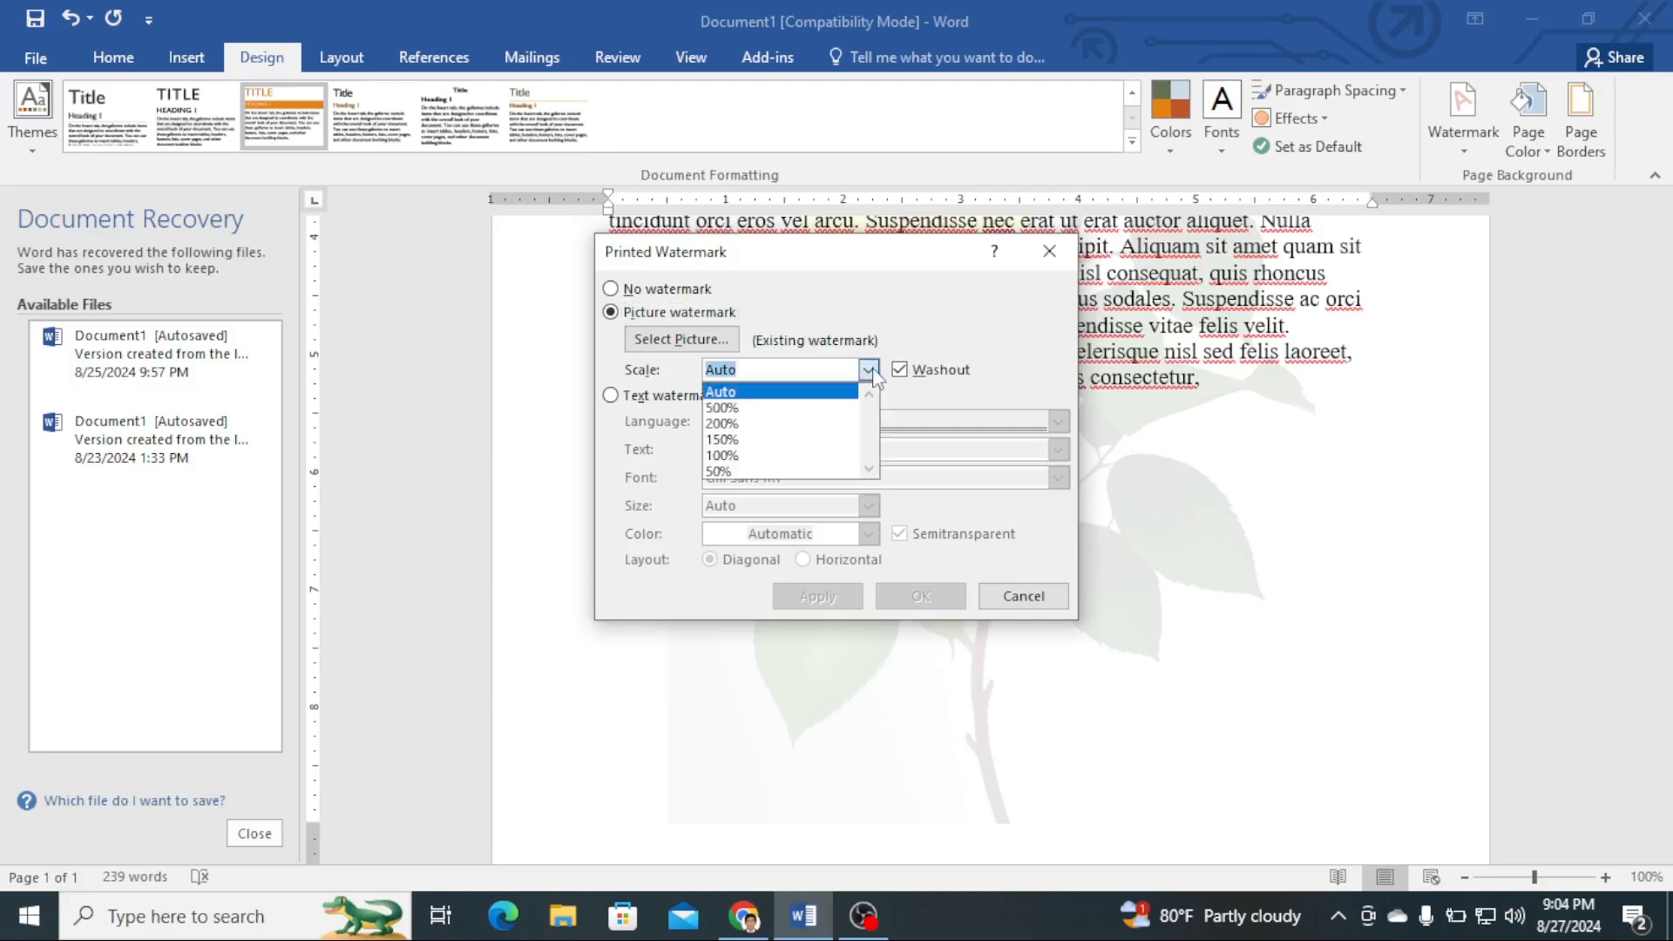
pyautogui.click(807, 427)
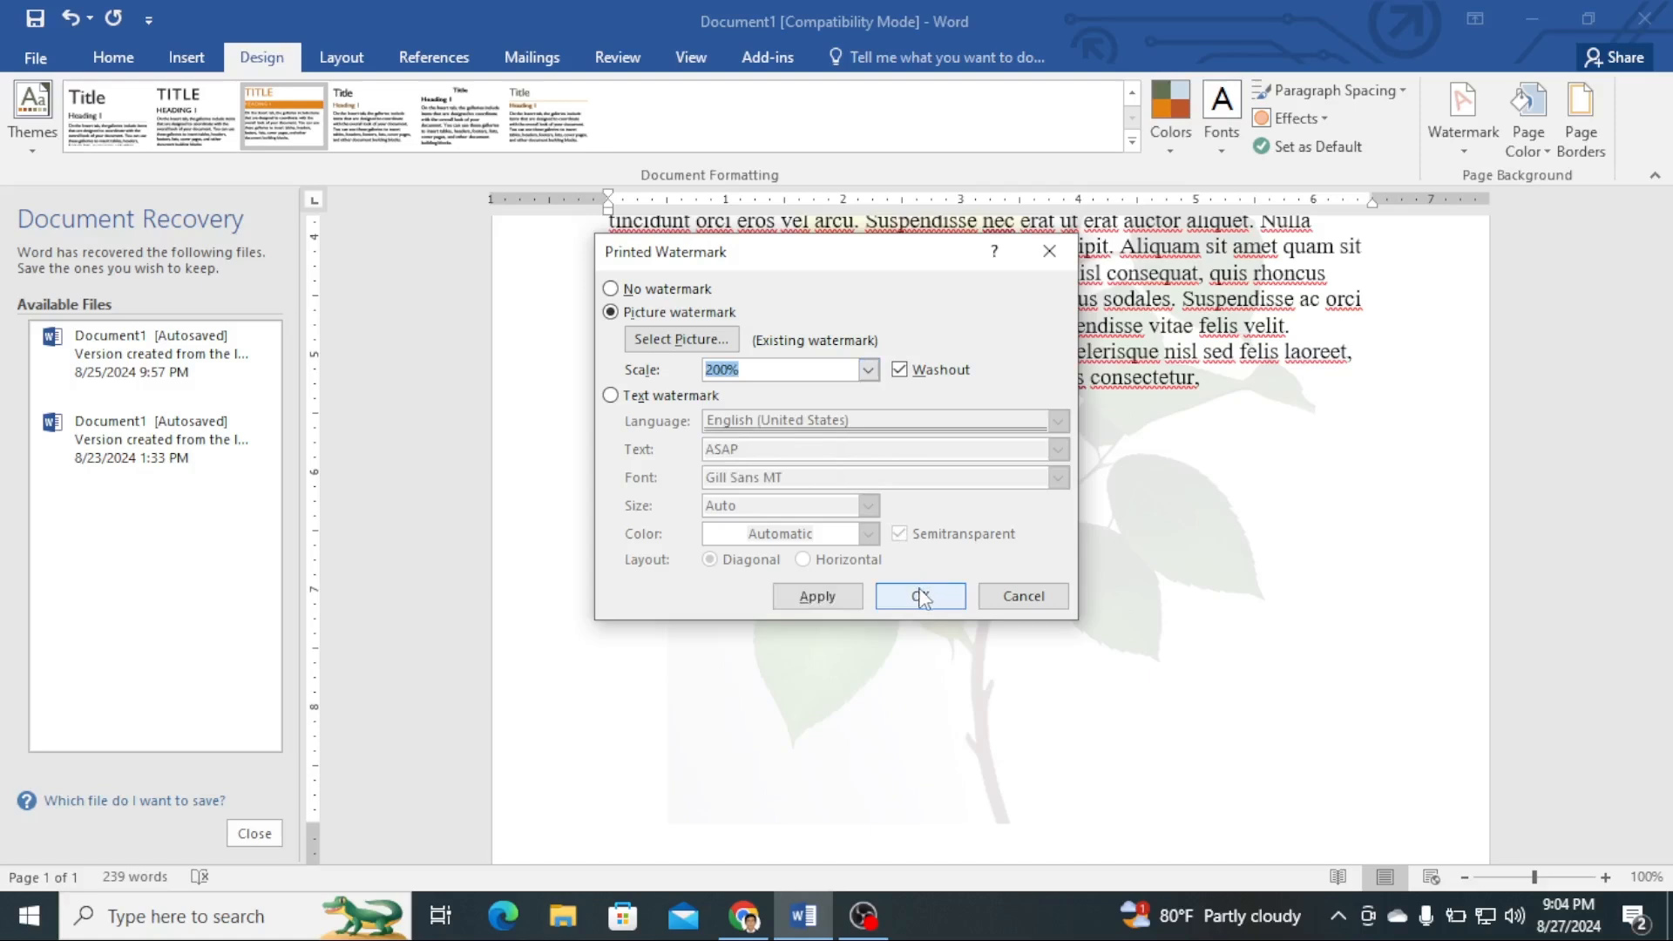
pyautogui.click(834, 598)
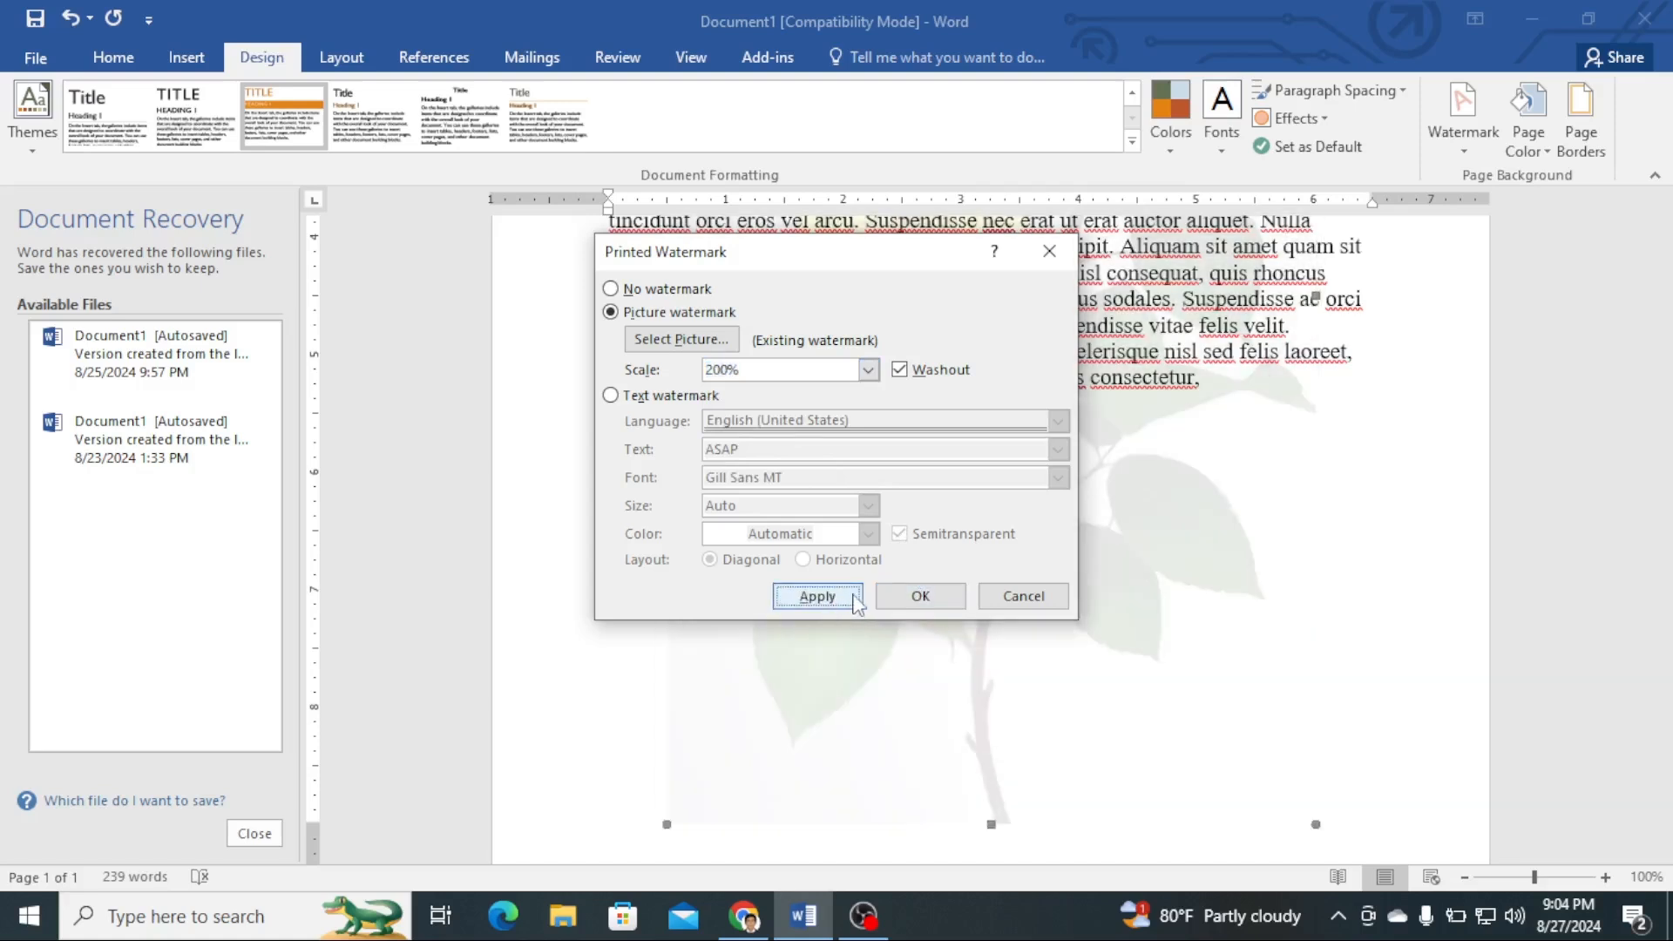
pyautogui.click(948, 599)
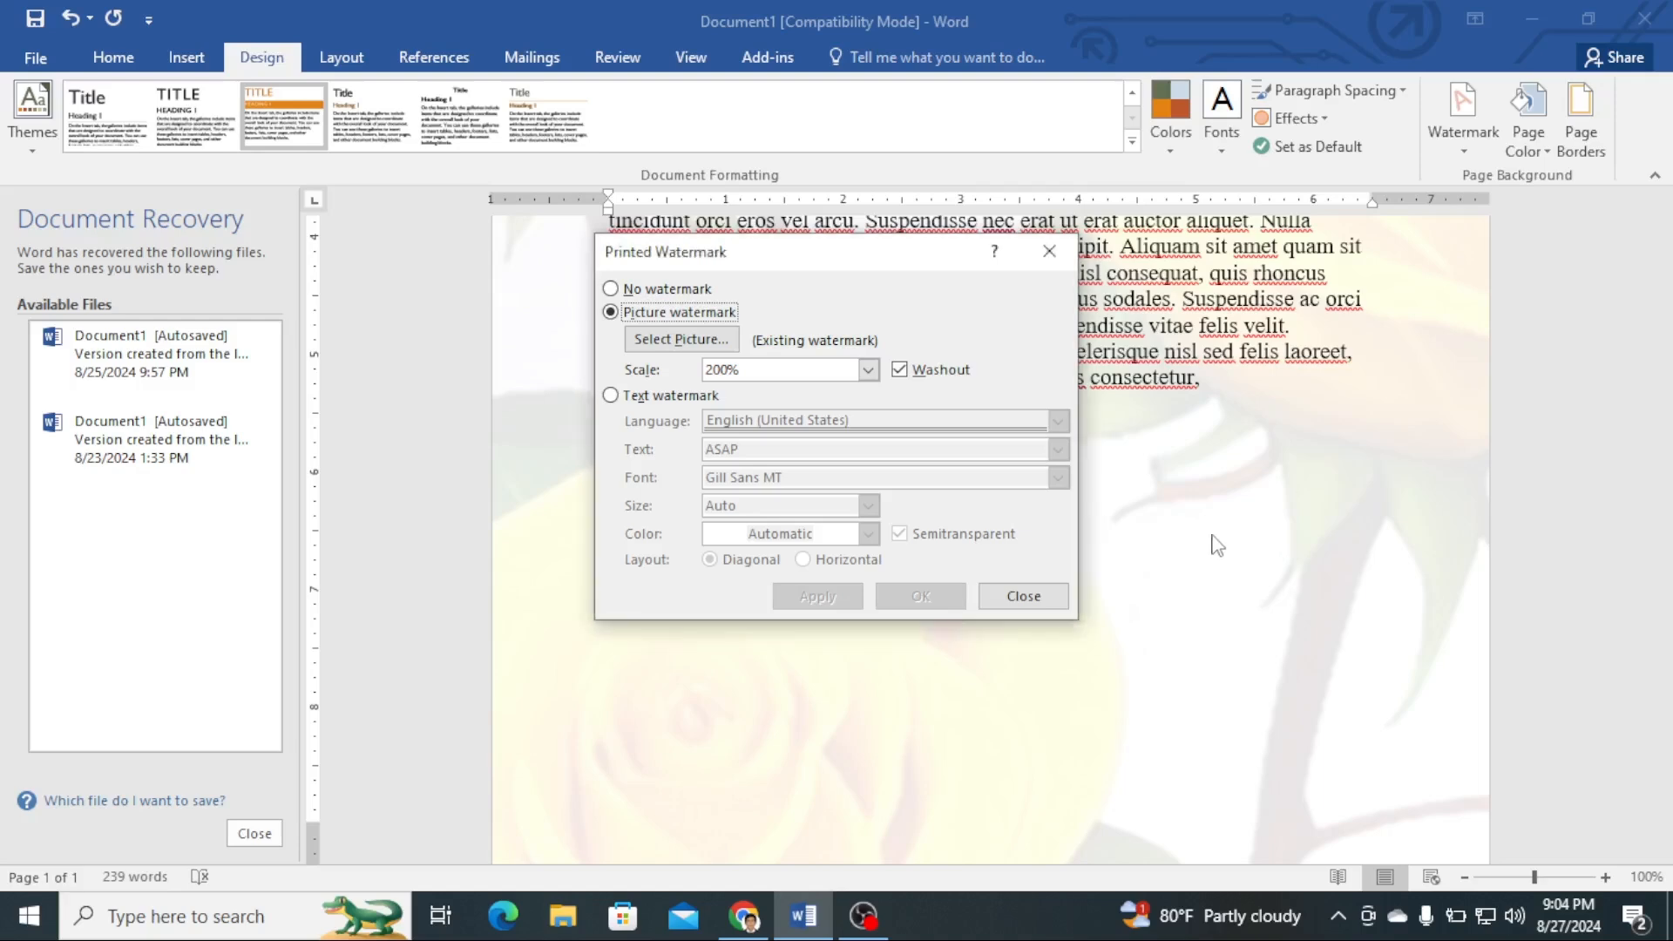
pyautogui.click(1021, 598)
# - Remove the watermark from the document
pyautogui.scroll(7, 1183, 572)
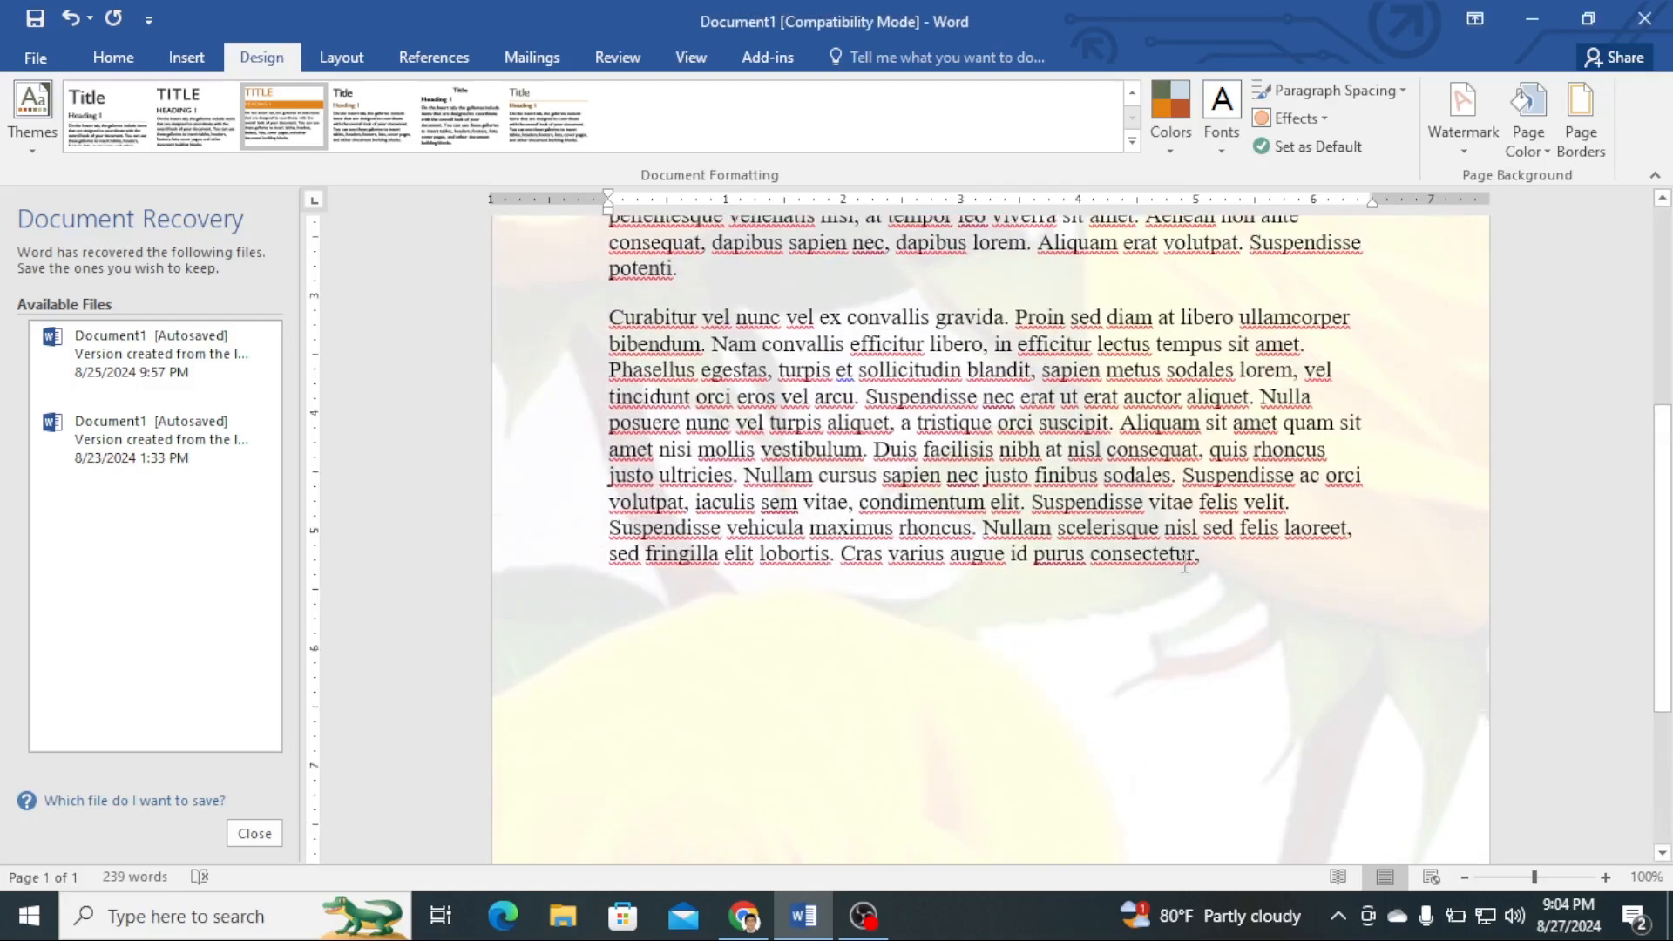
pyautogui.scroll(-8, 1275, 557)
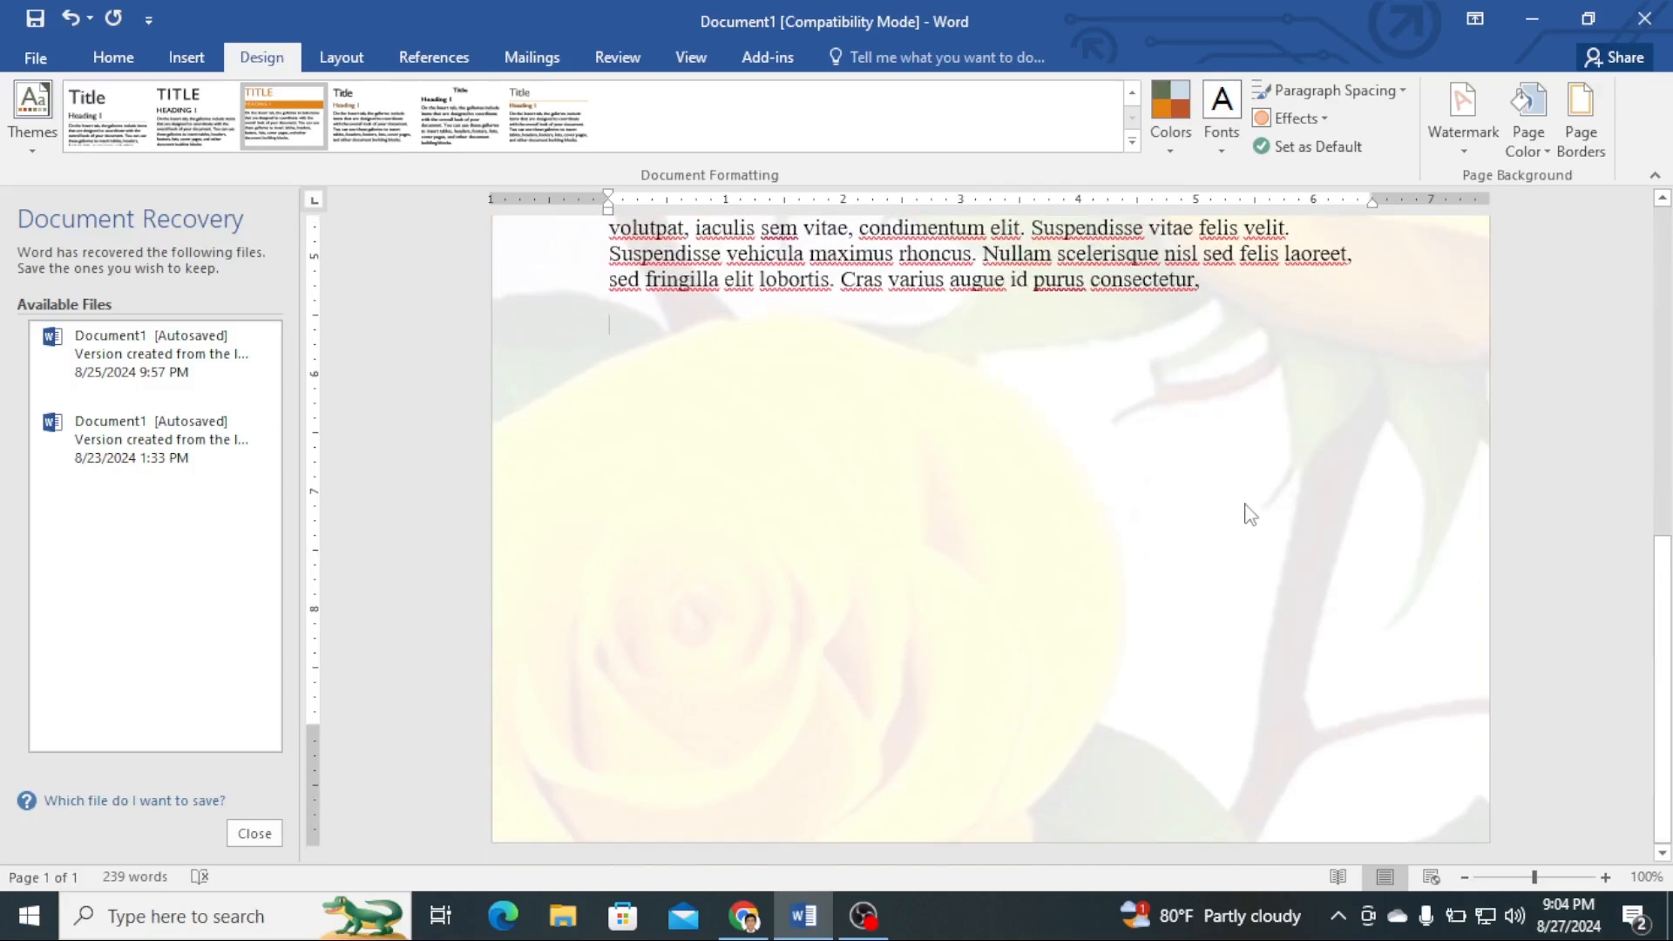
pyautogui.scroll(5, 1249, 514)
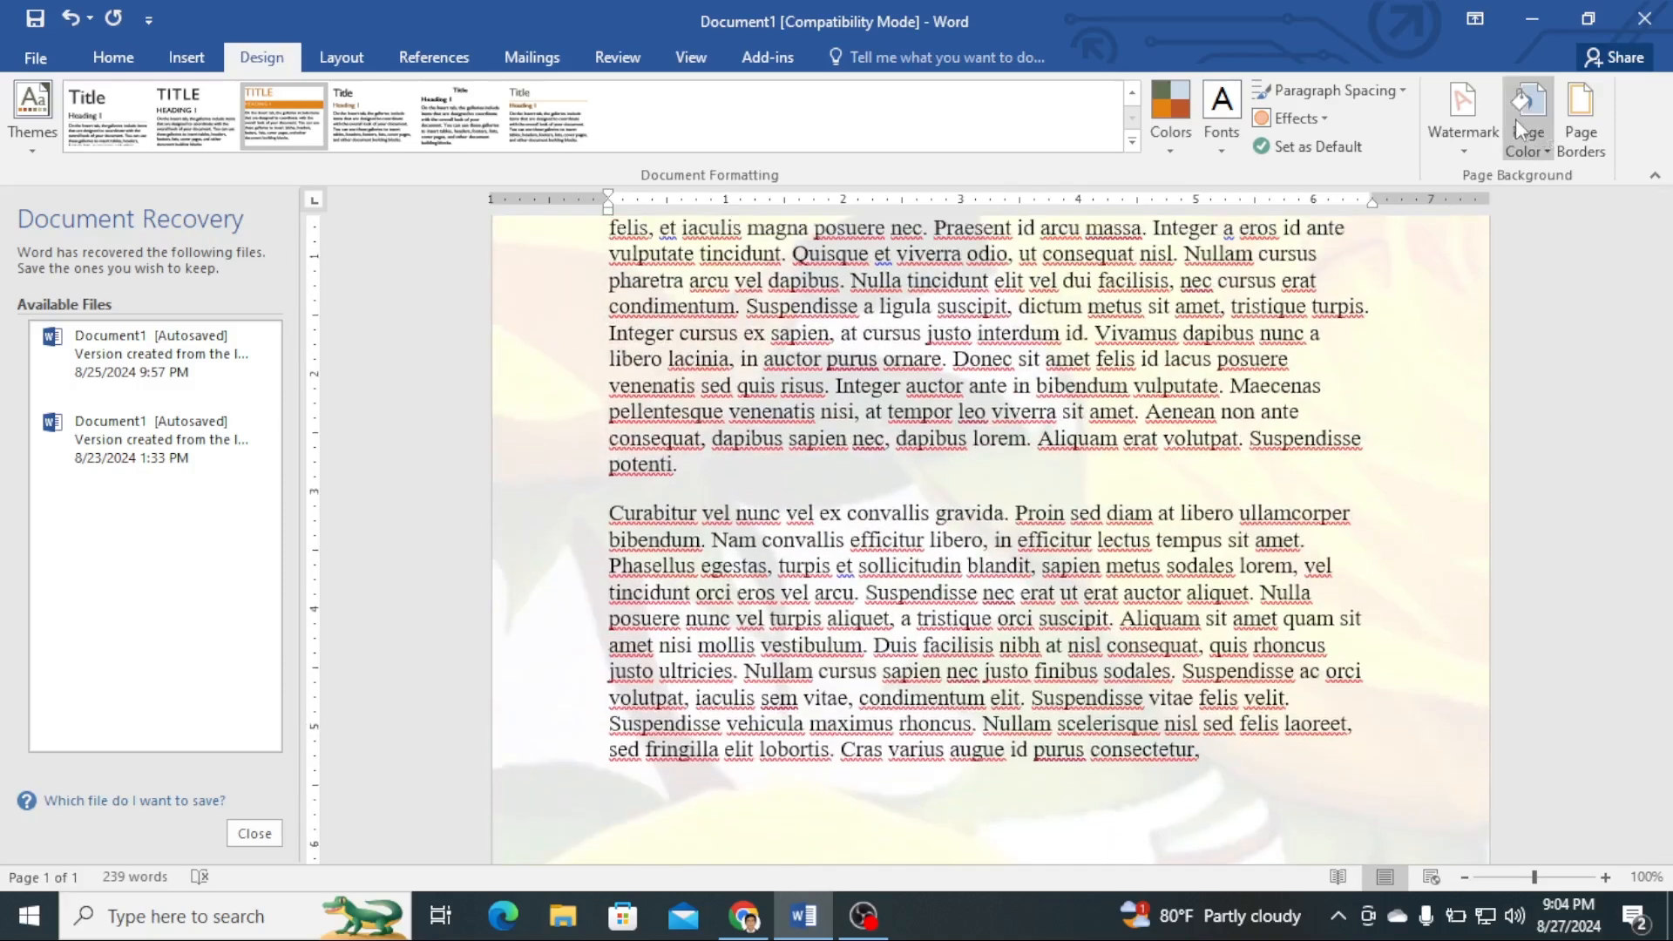
pyautogui.click(1462, 150)
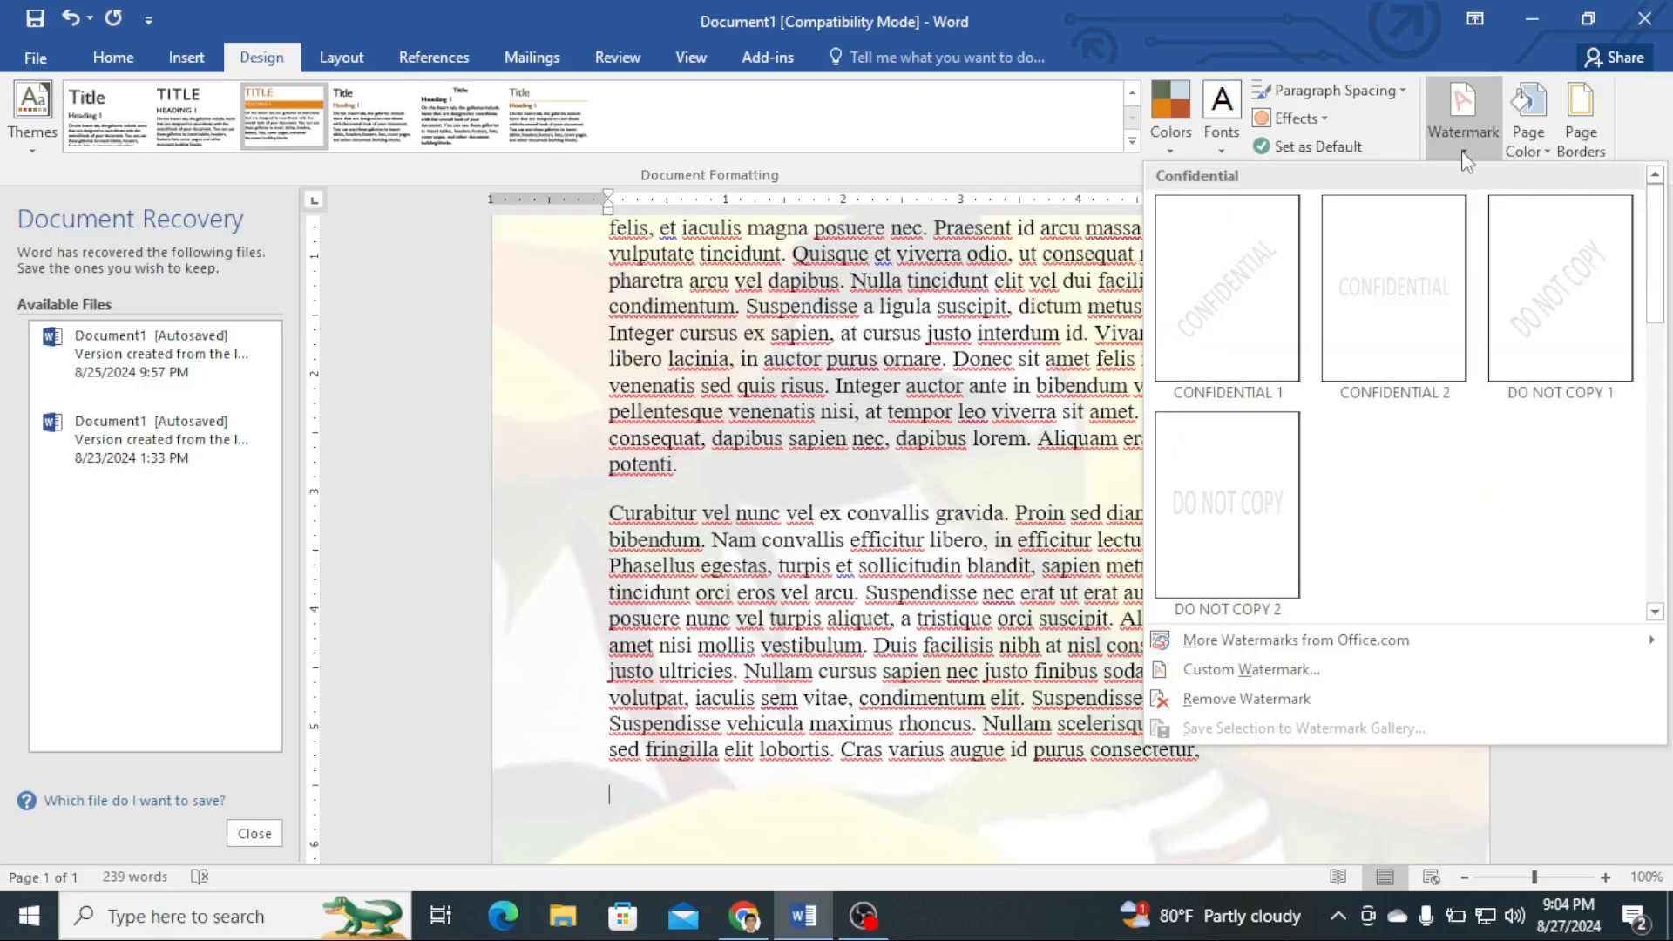
pyautogui.click(1255, 704)
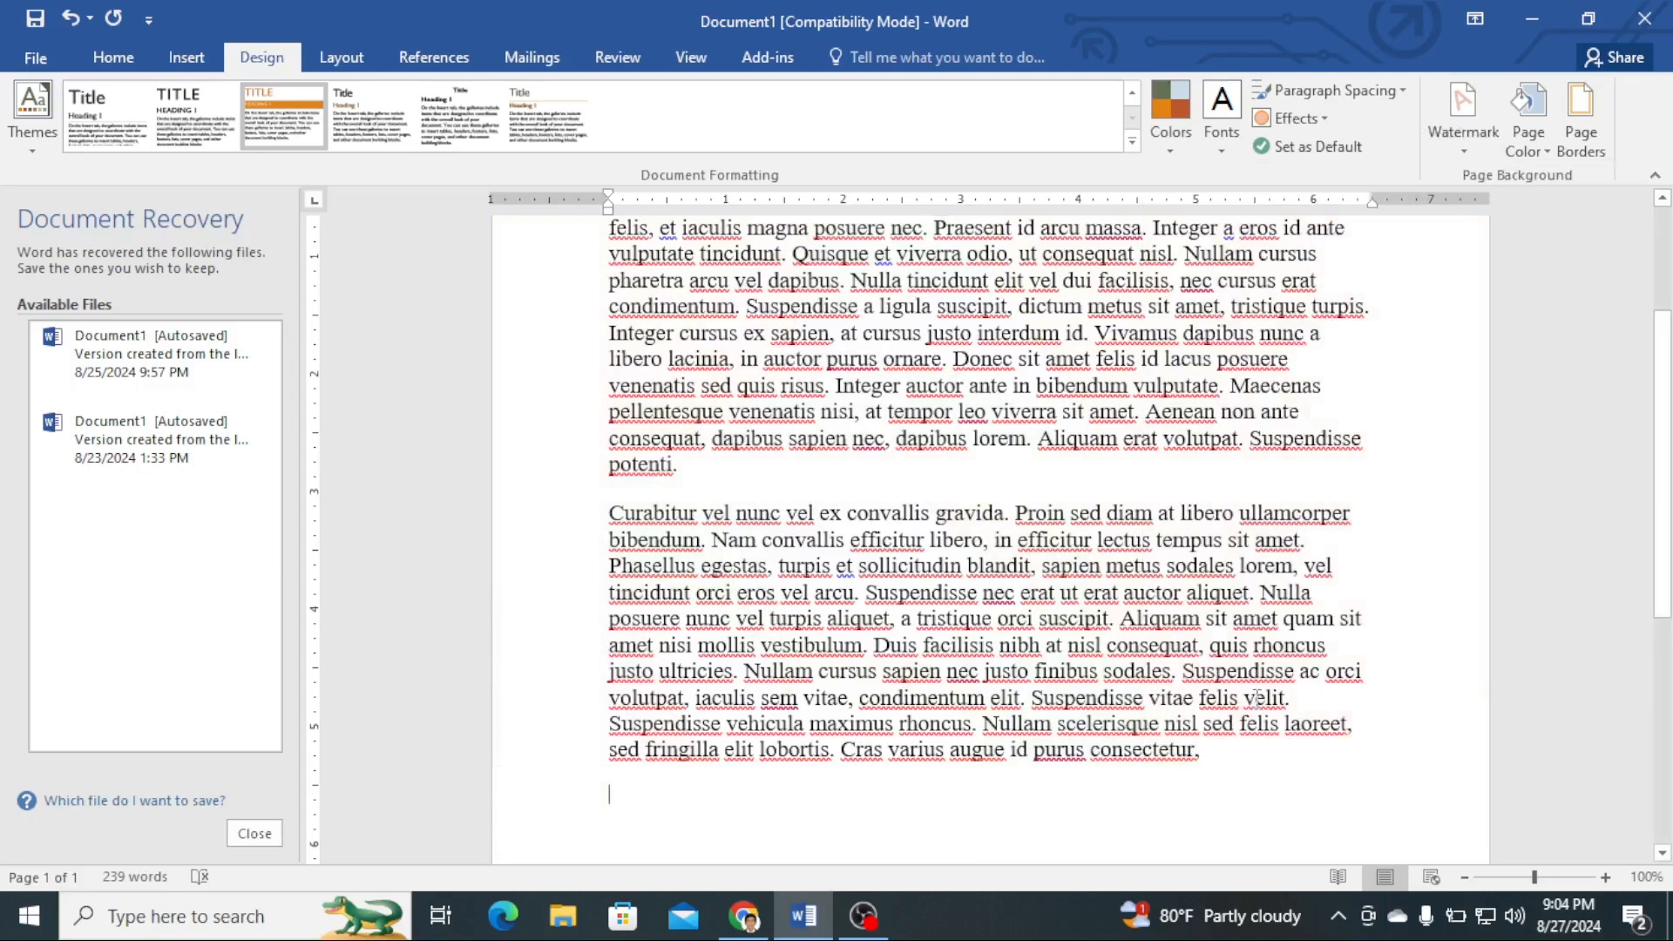
# - Set the page color to a dark orange theme color
pyautogui.scroll(-6, 1387, 490)
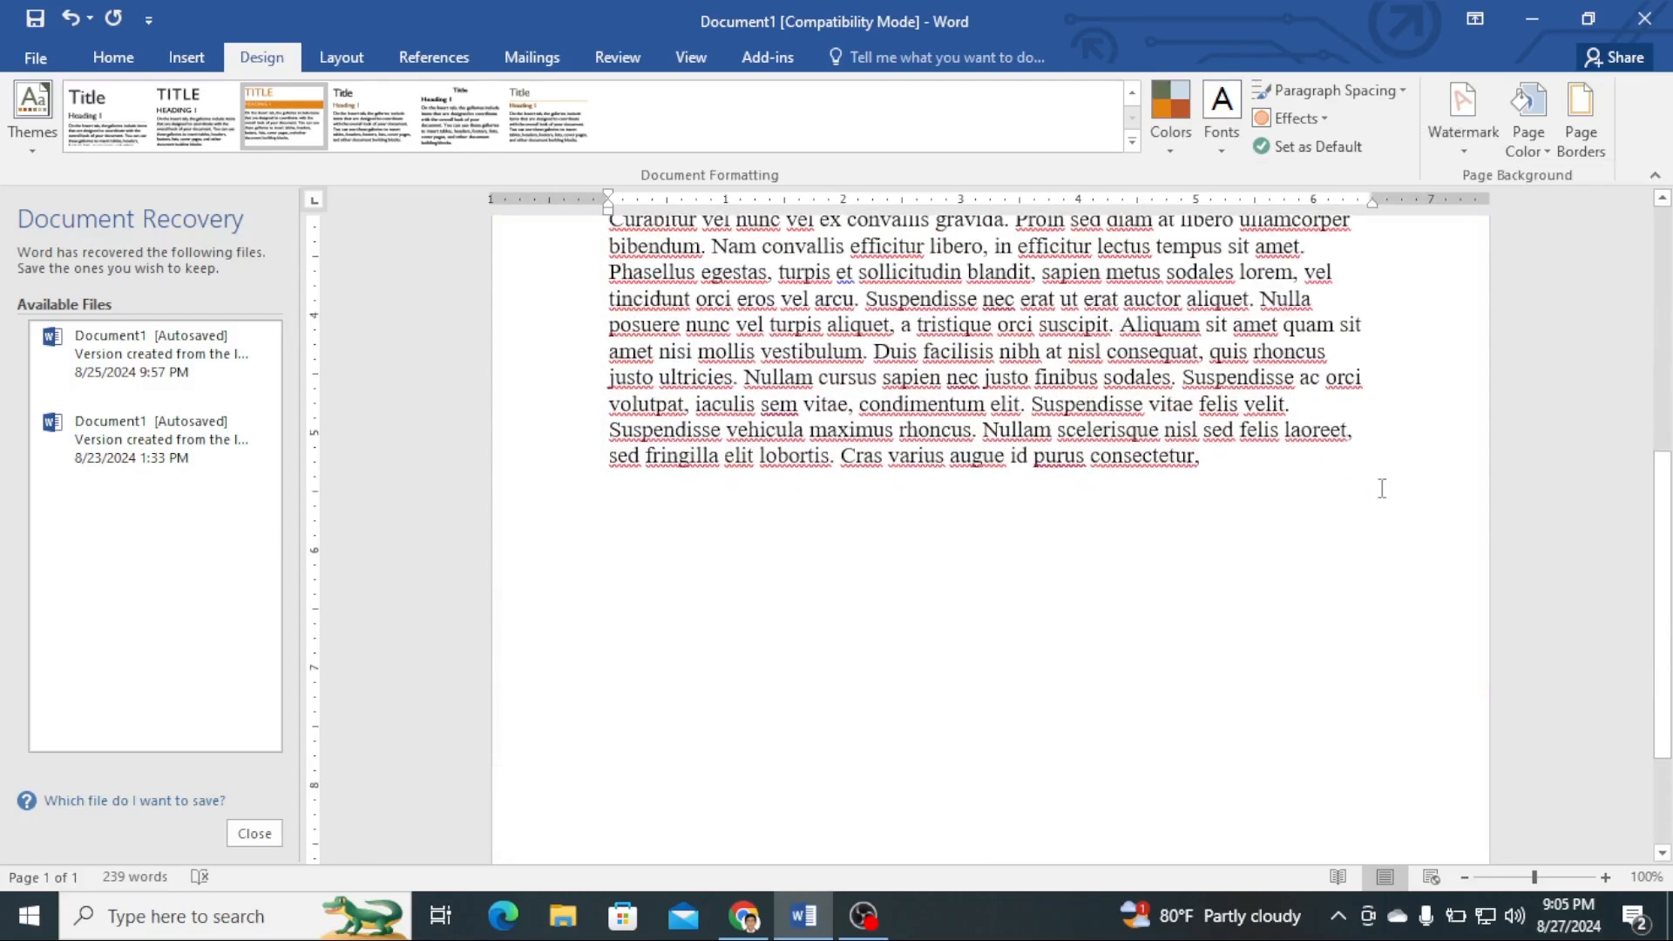
pyautogui.scroll(9, 1379, 488)
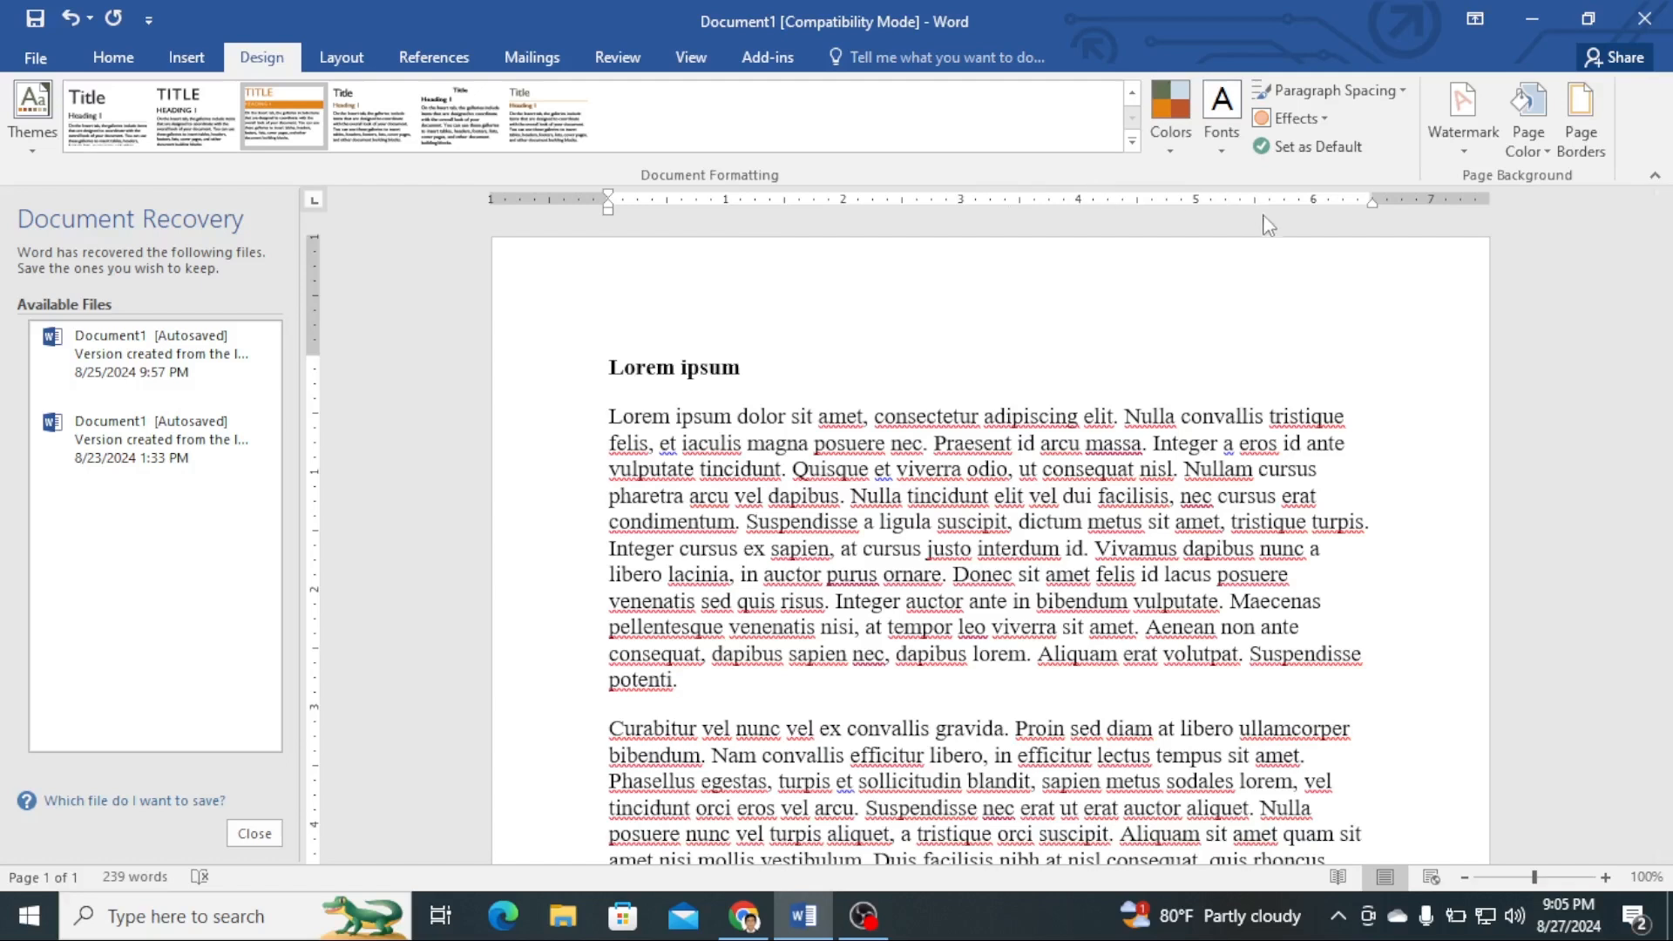
pyautogui.click(1549, 151)
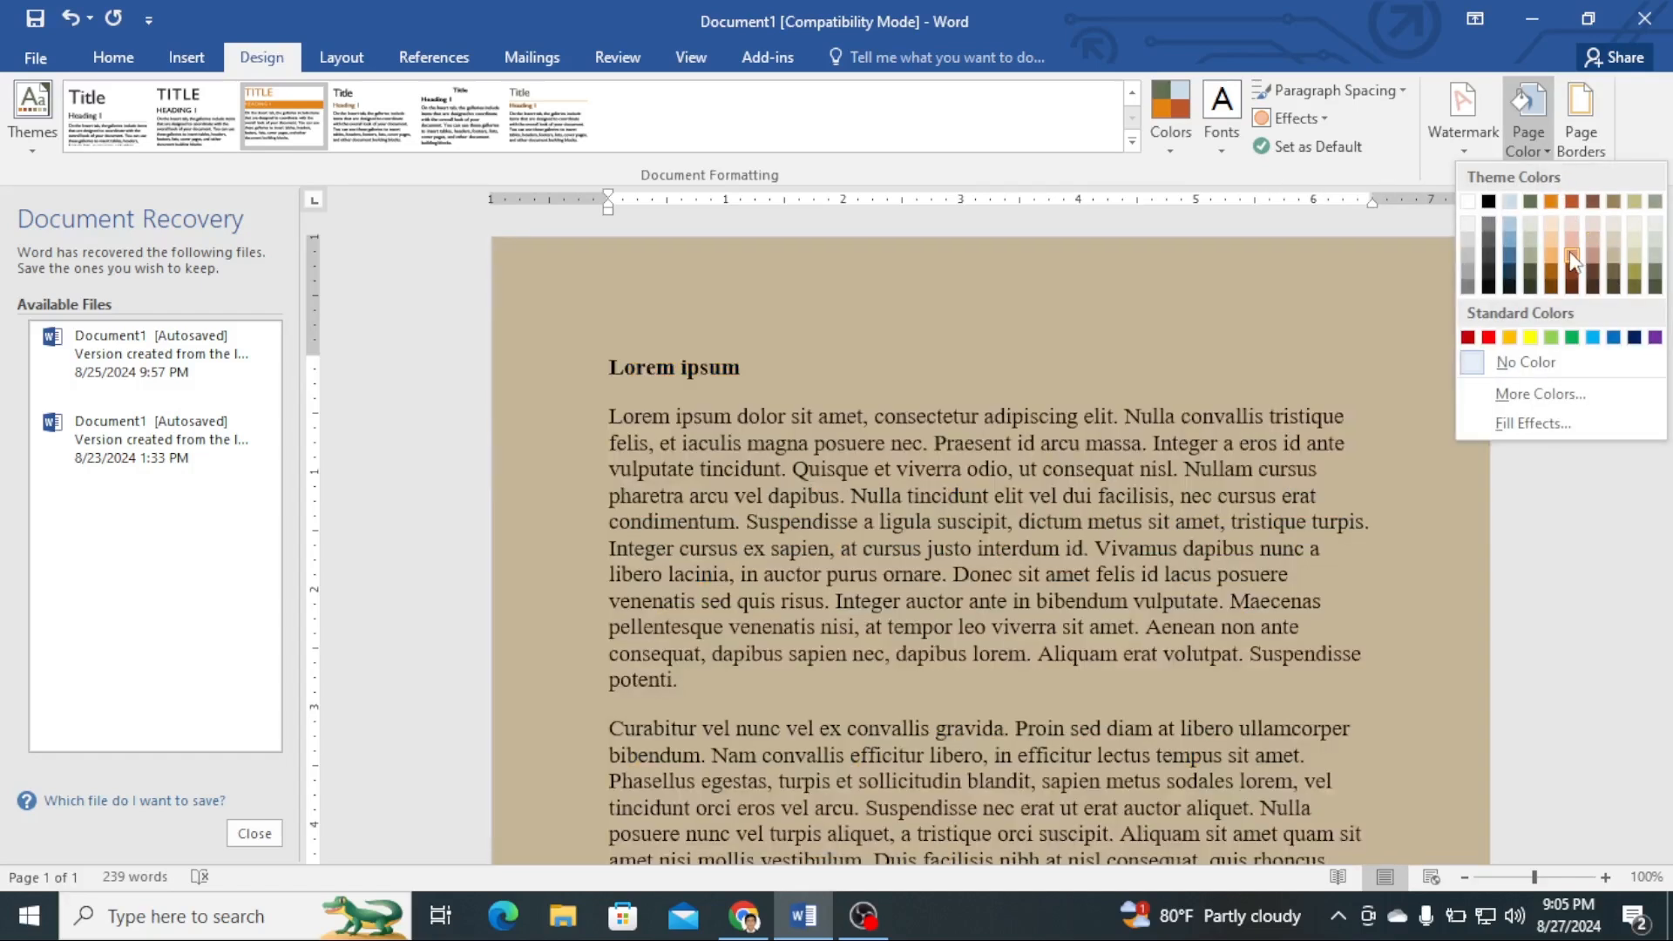
pyautogui.click(1553, 264)
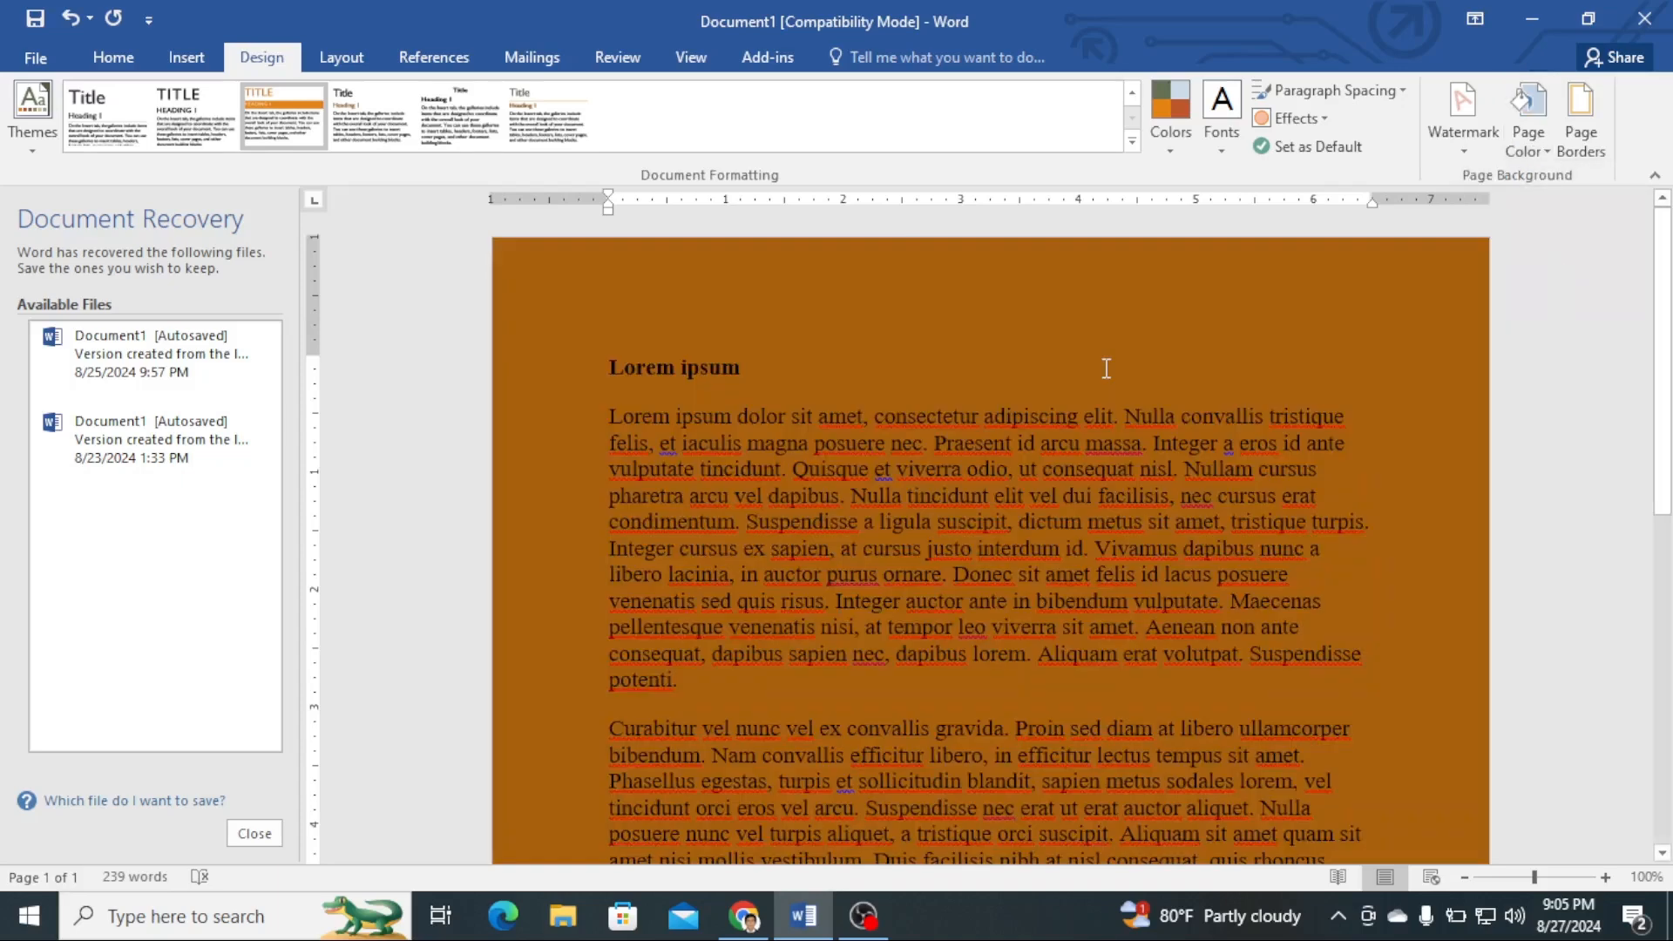
# - Set the page color to a custom color with RGB values 169, 15, 114
pyautogui.scroll(-9, 1177, 336)
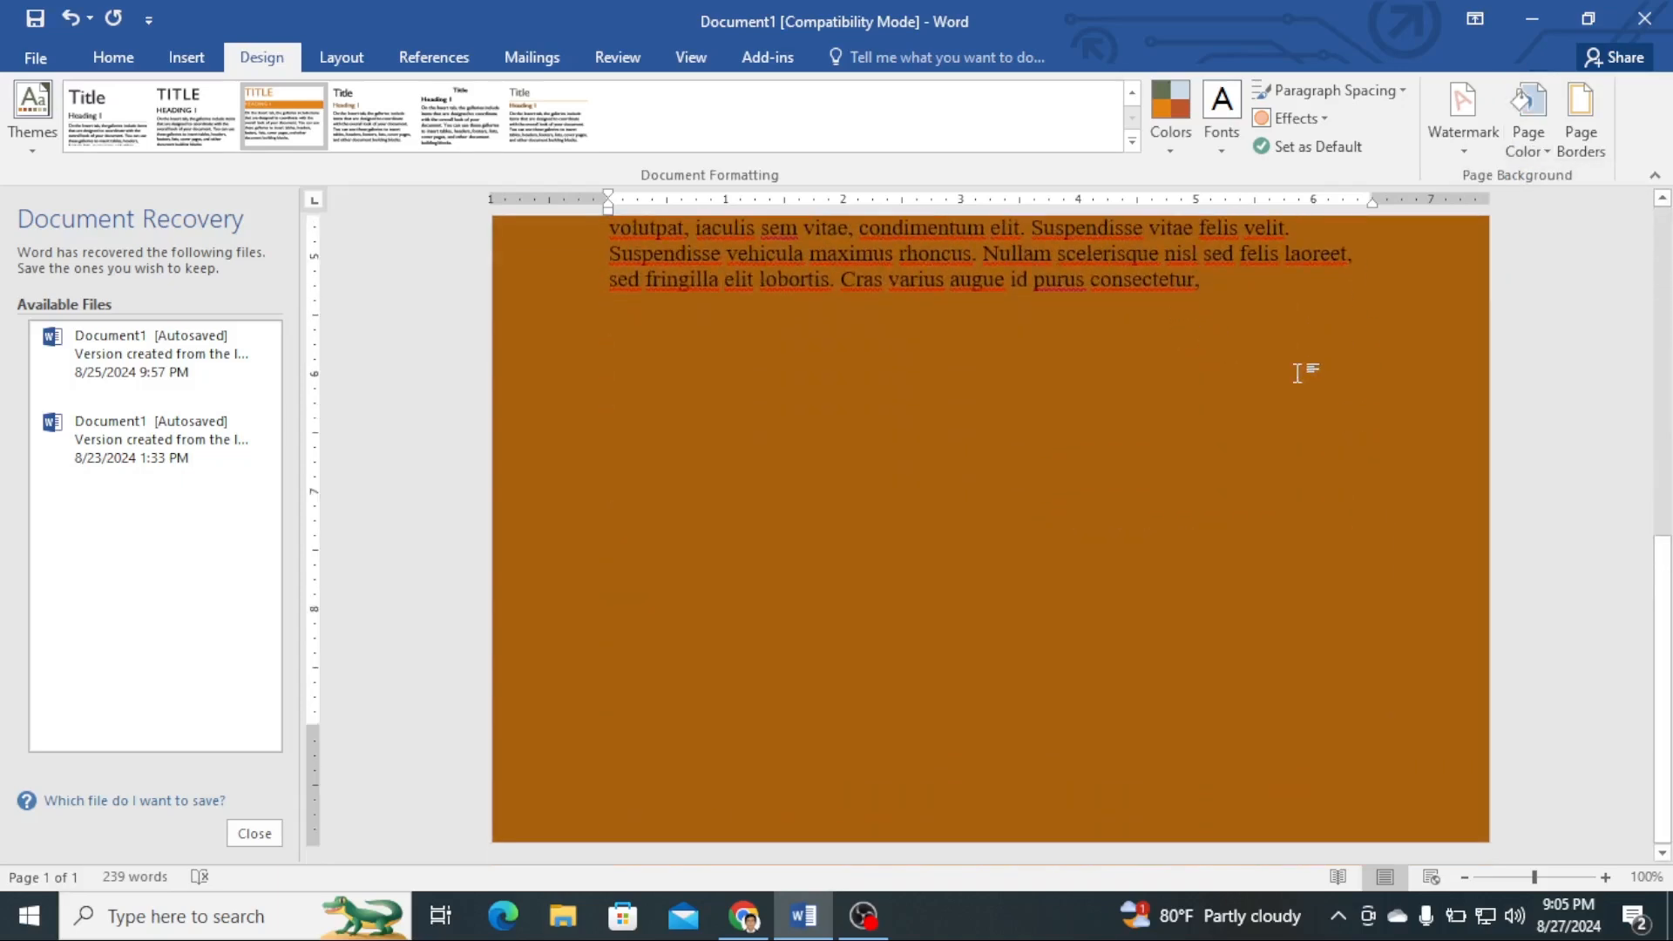
pyautogui.scroll(3, 1294, 369)
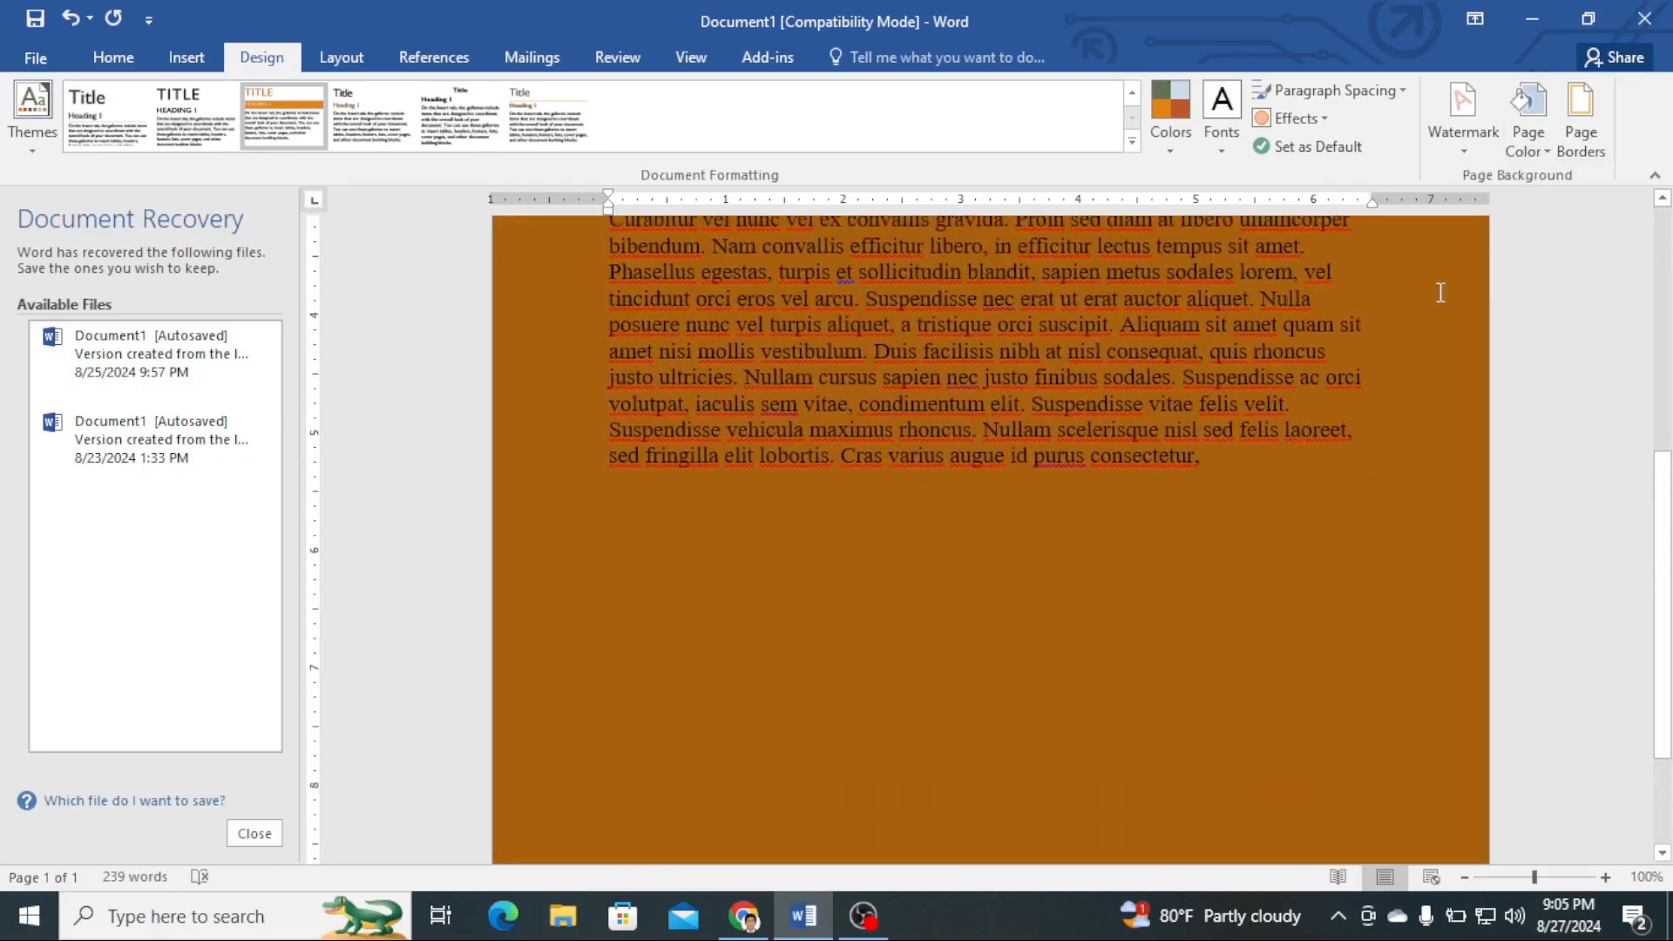
pyautogui.click(1546, 152)
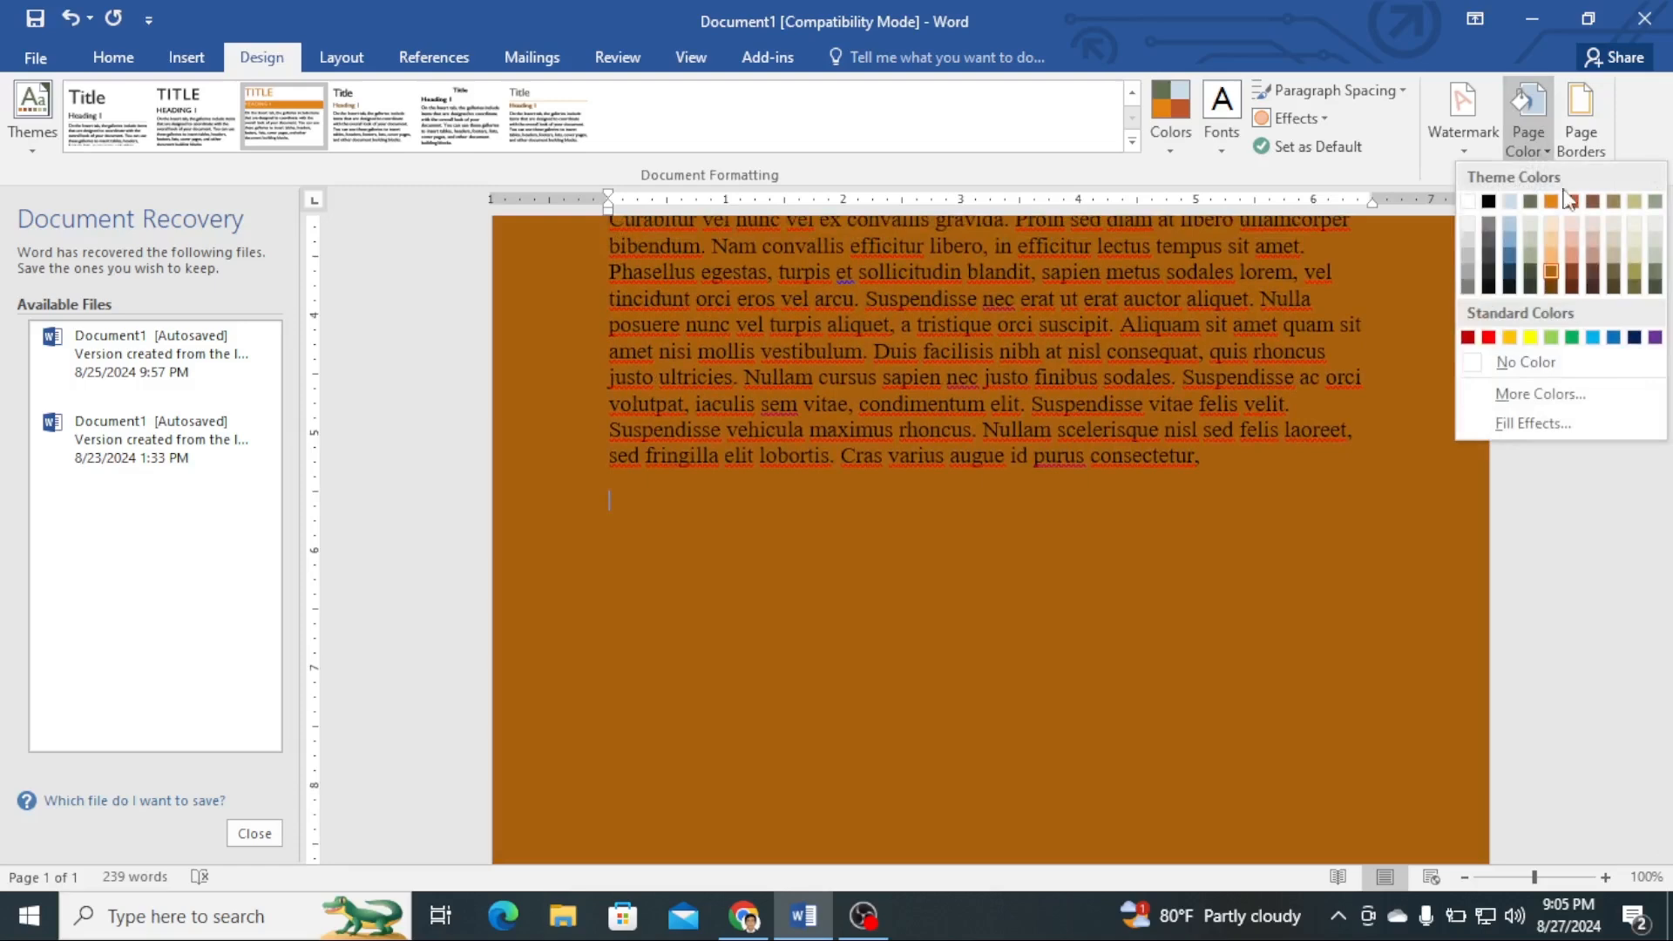
pyautogui.click(1539, 393)
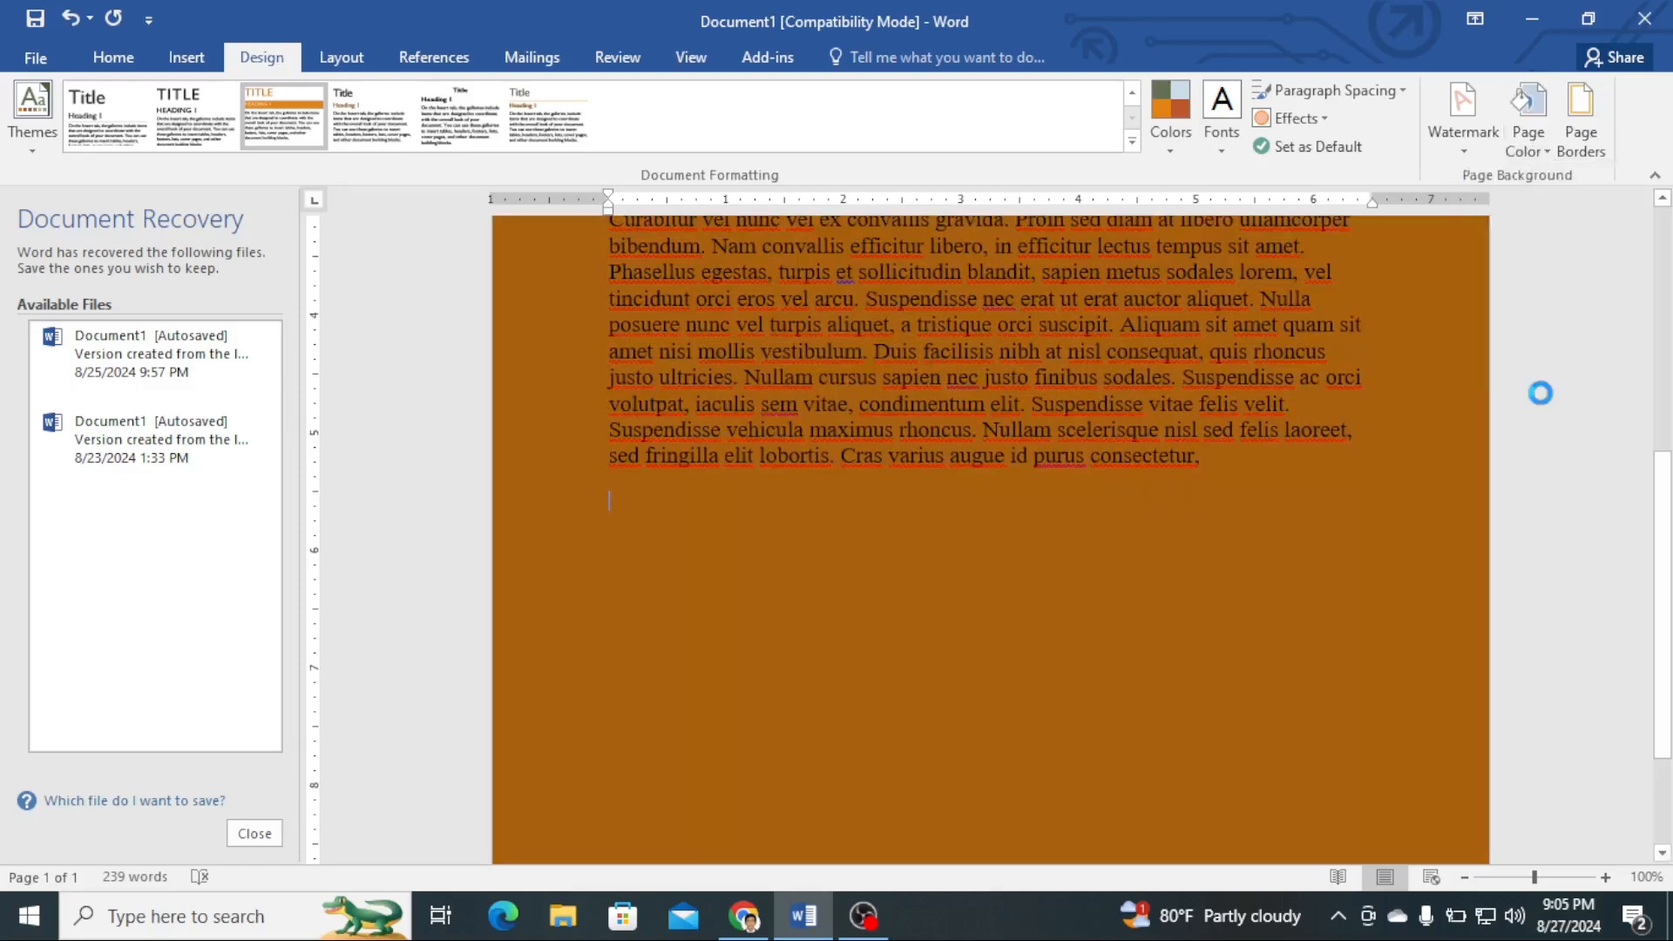
pyautogui.click(846, 338)
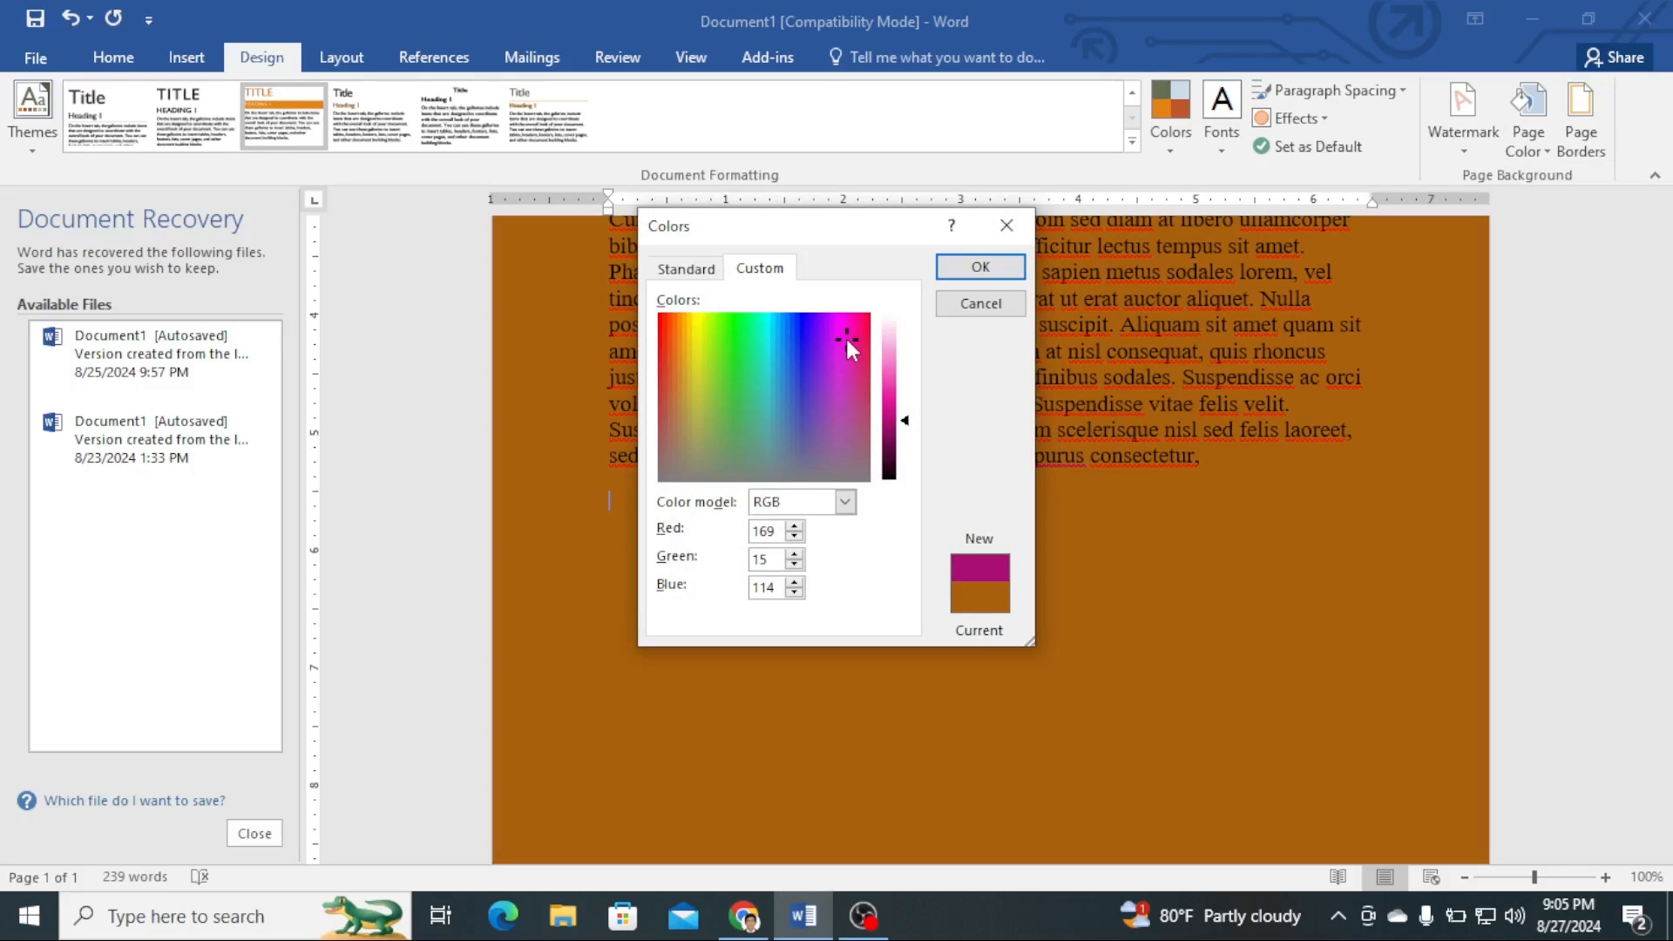
pyautogui.click(970, 271)
pyautogui.scroll(6, 1471, 400)
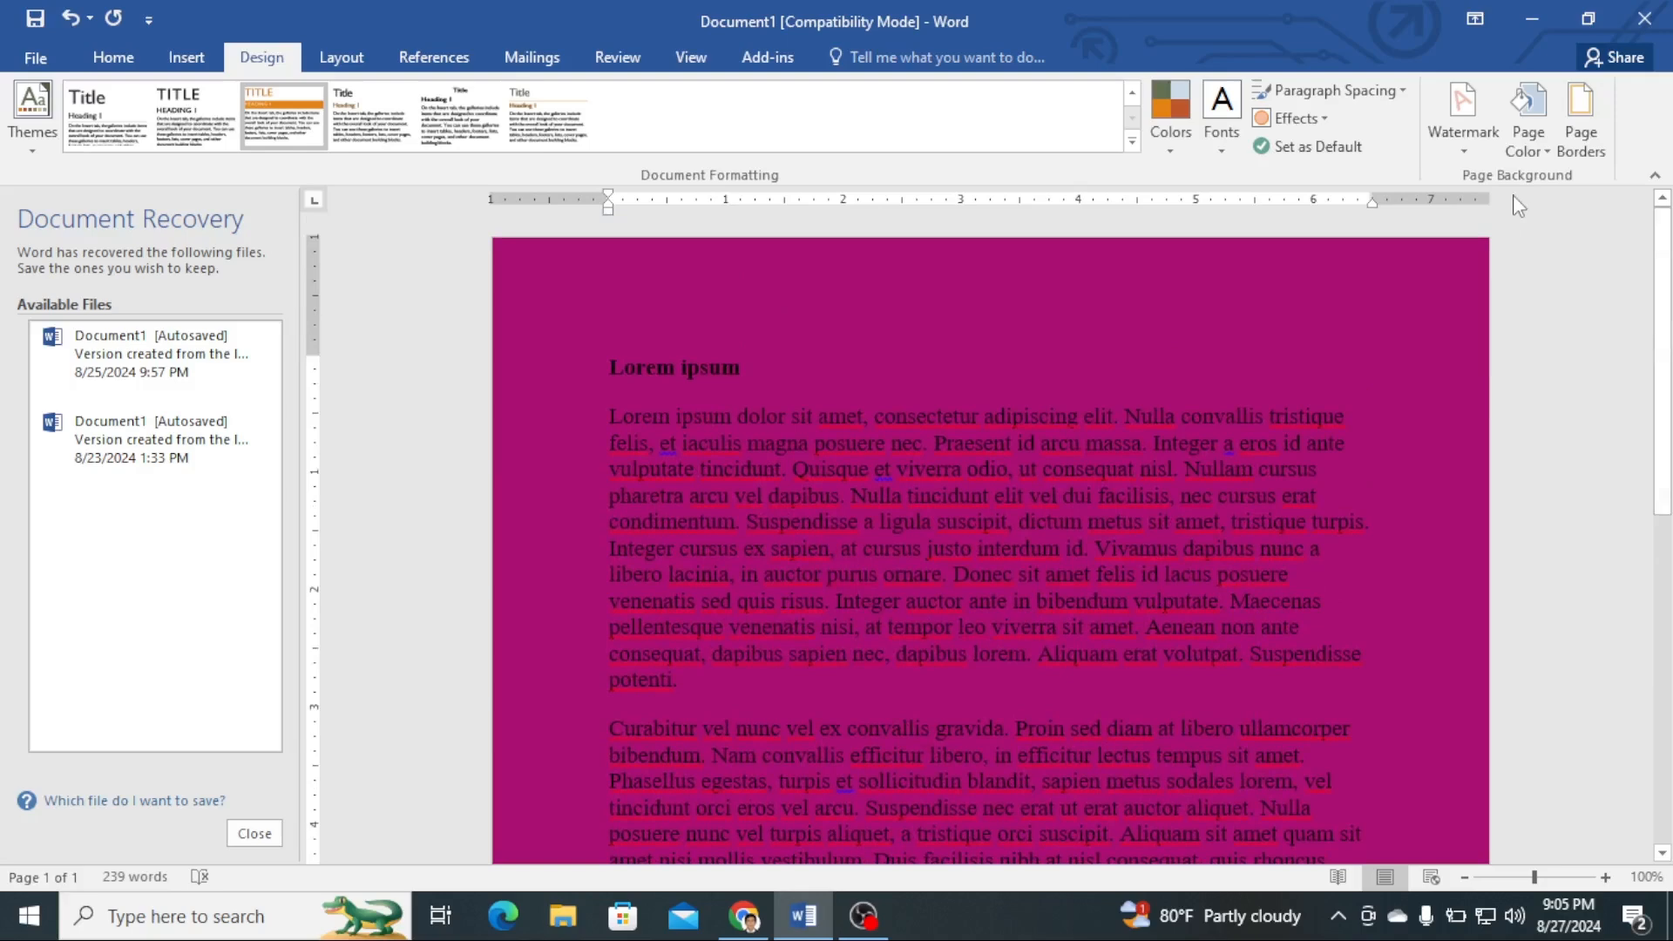
# - Fill the page background with a one-color horizontal gradient using Fill Effects
pyautogui.click(1534, 138)
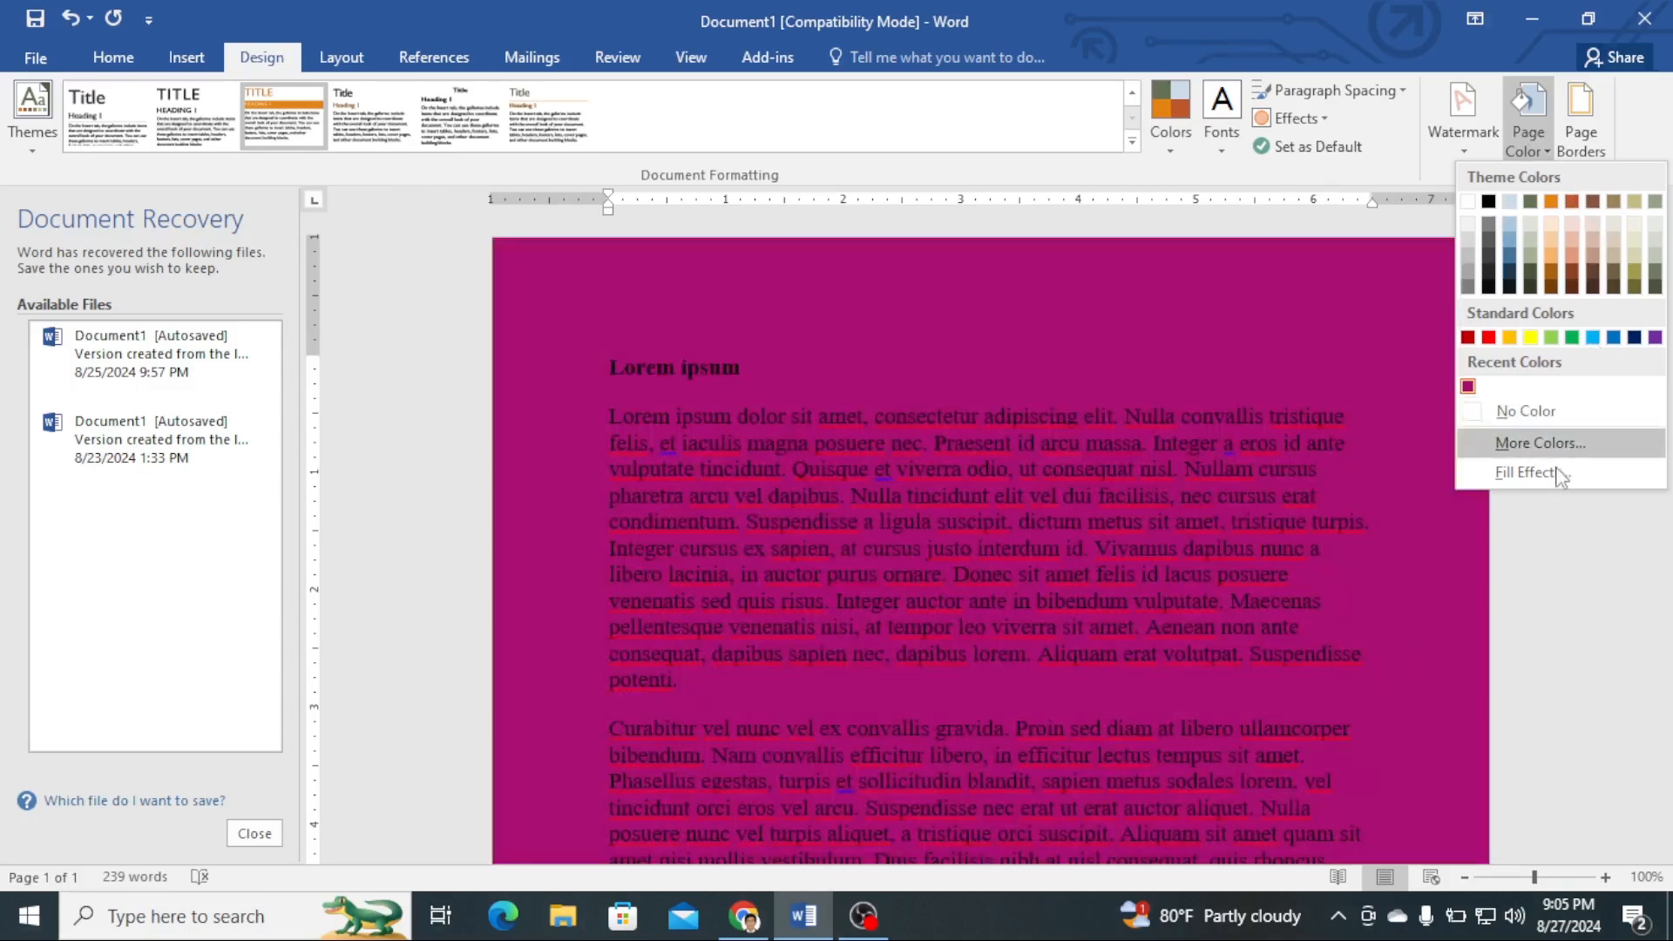
pyautogui.click(1550, 475)
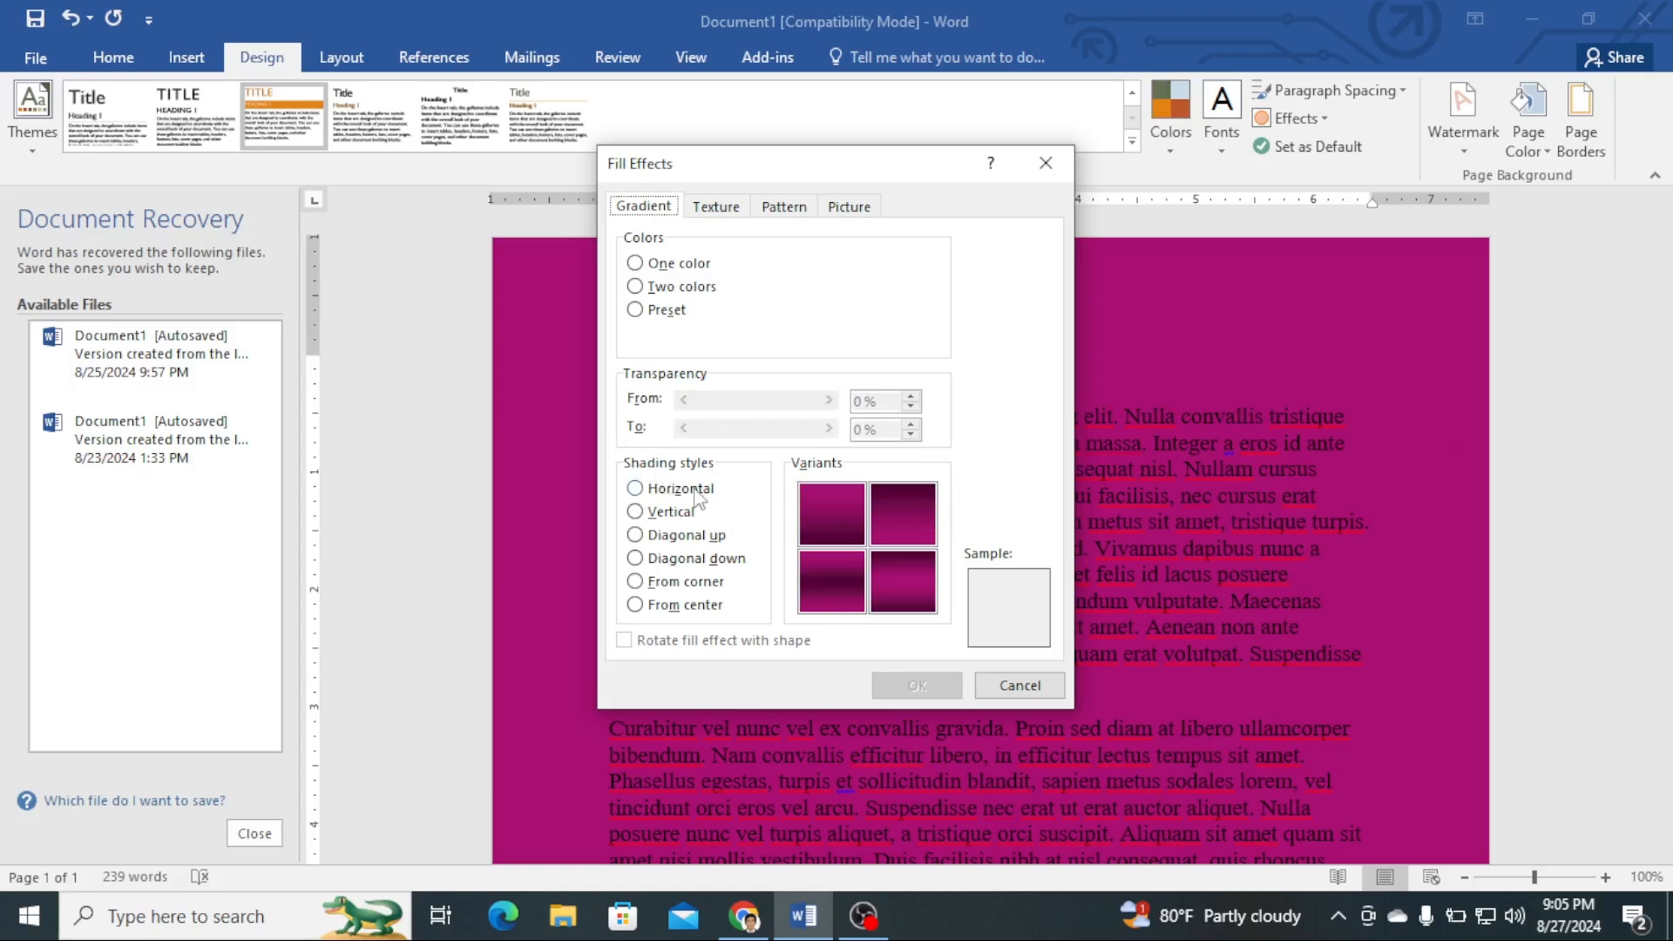
pyautogui.click(635, 489)
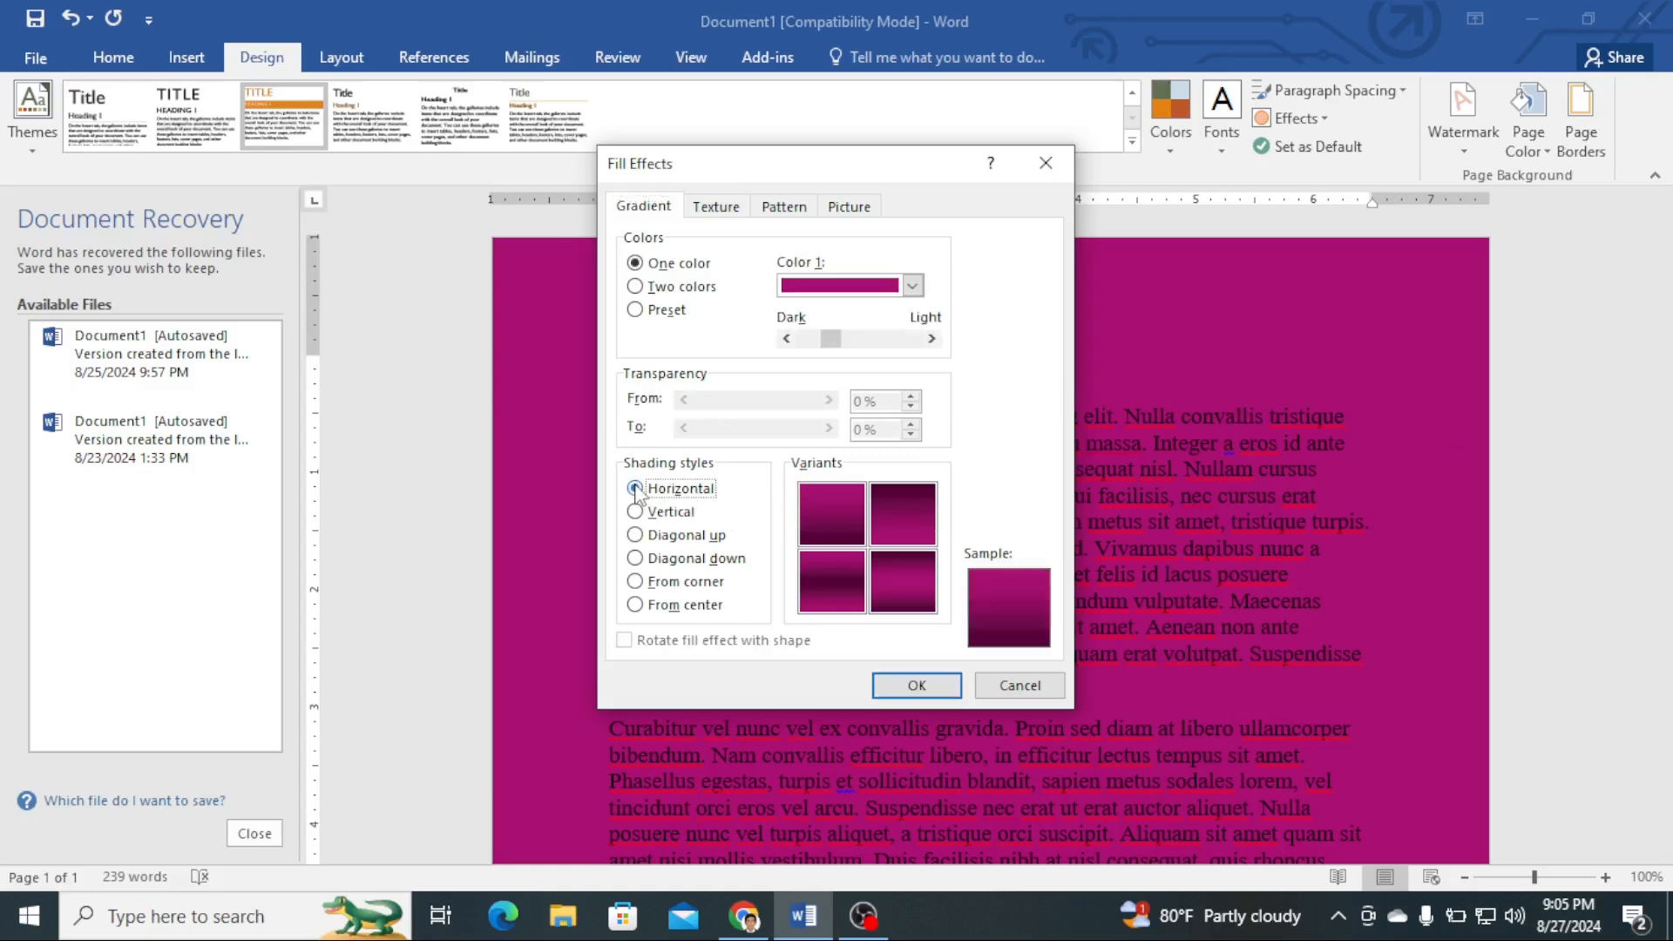
pyautogui.click(916, 683)
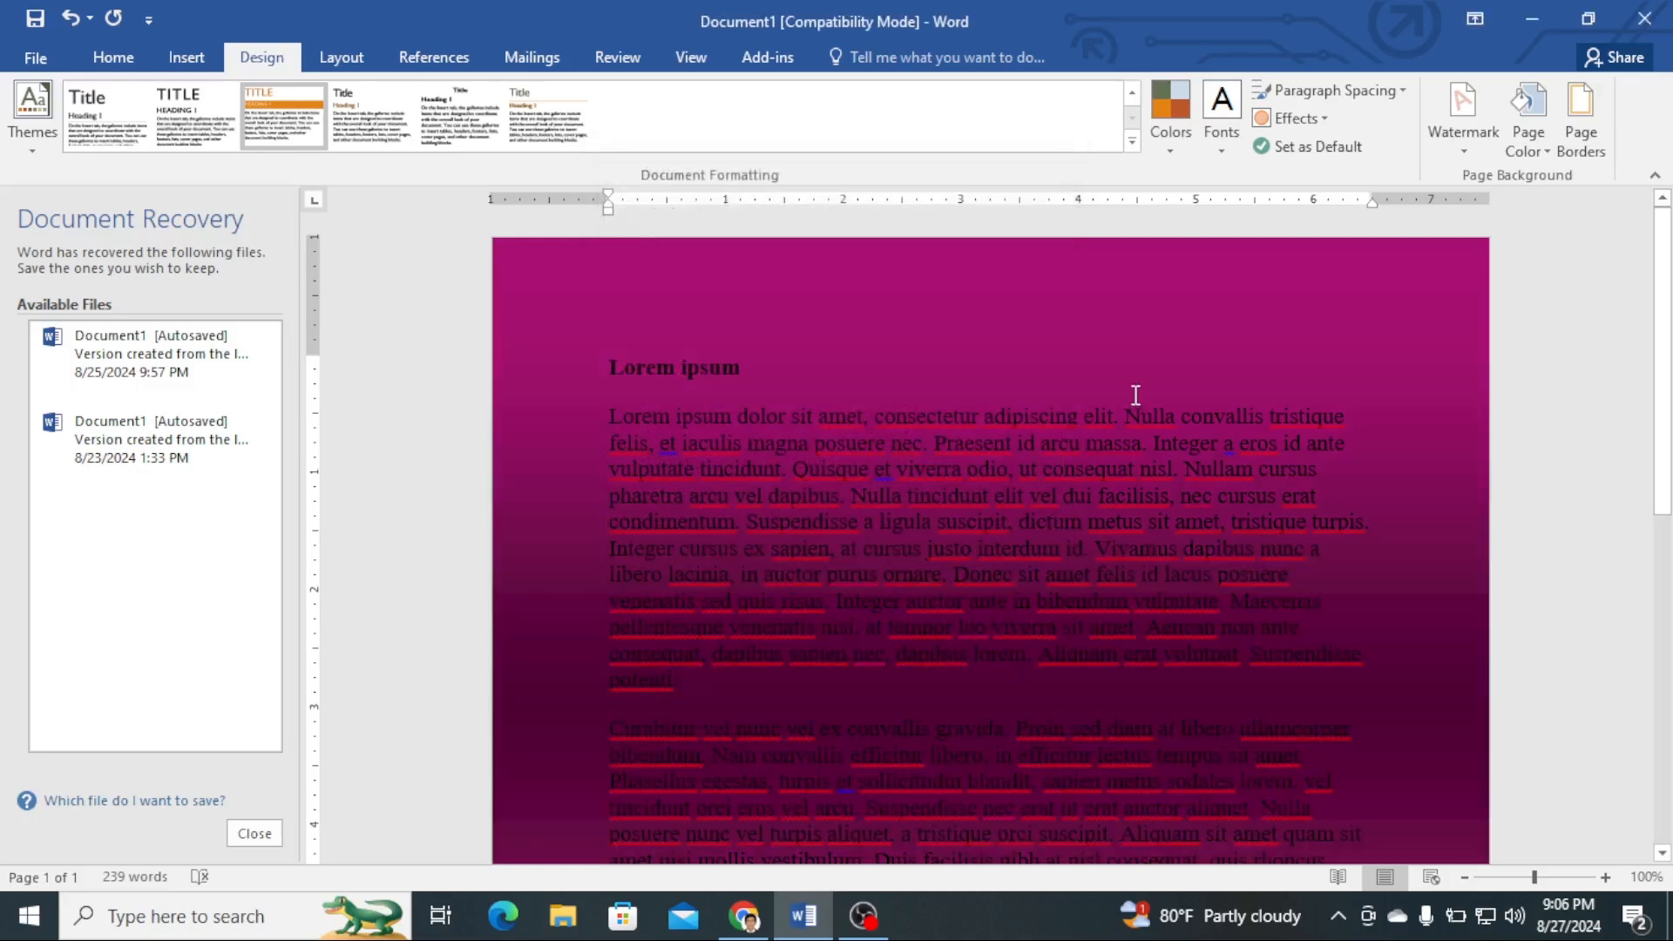
pyautogui.scroll(-5, 1128, 395)
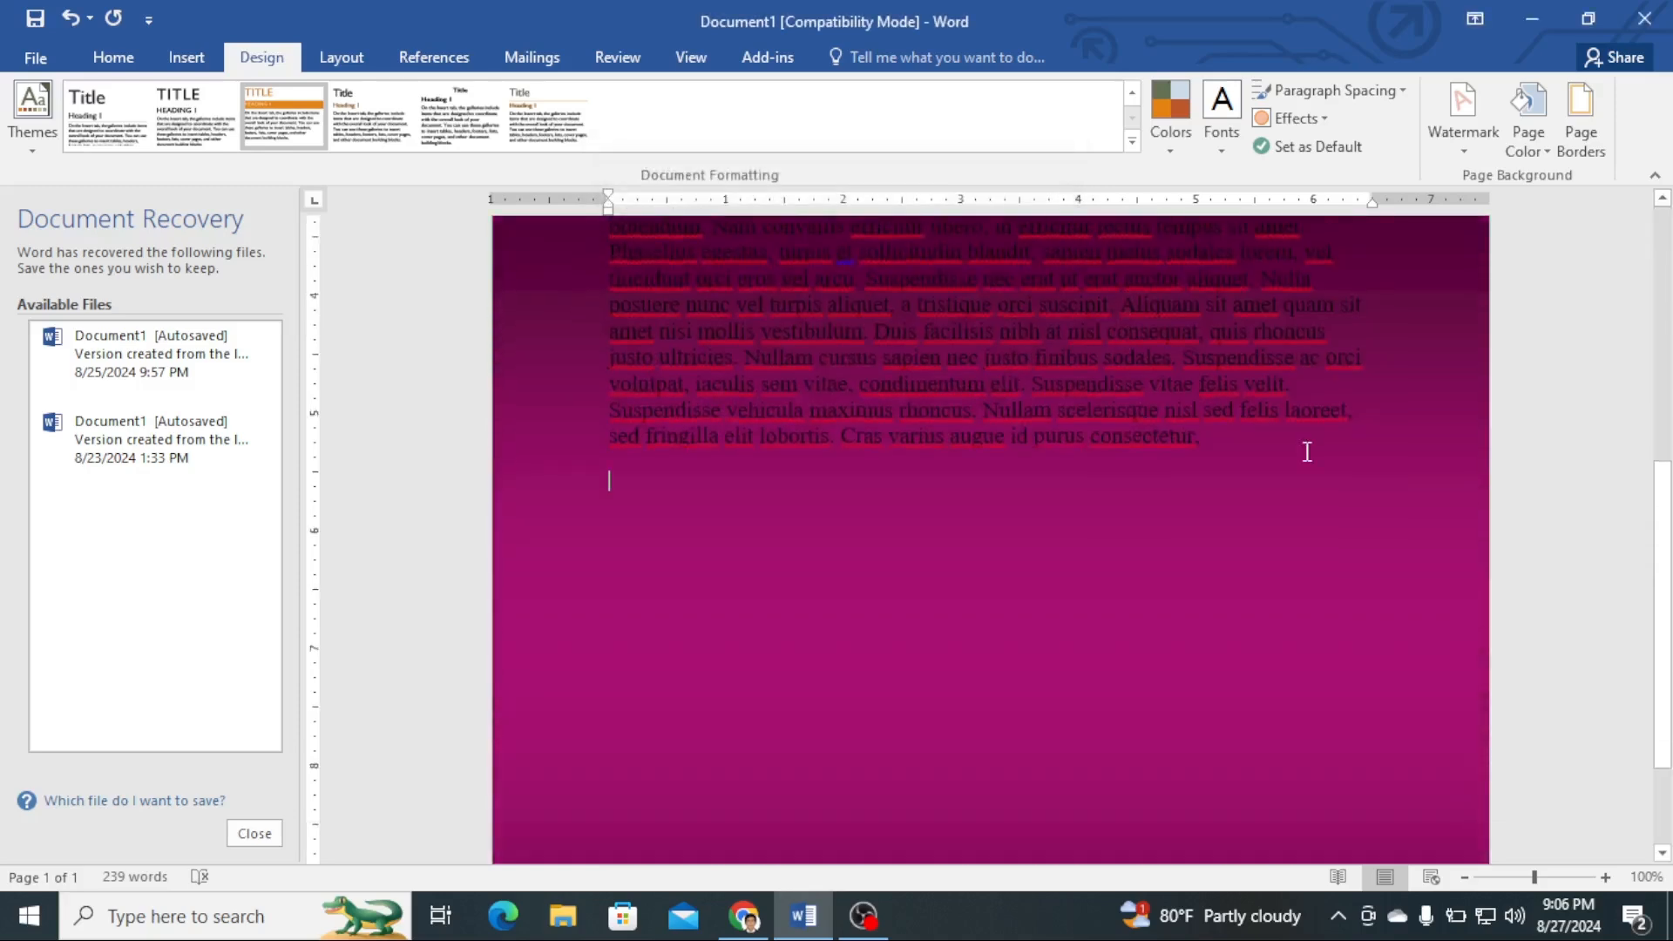
pyautogui.scroll(-2, 1305, 452)
pyautogui.scroll(7, 1307, 451)
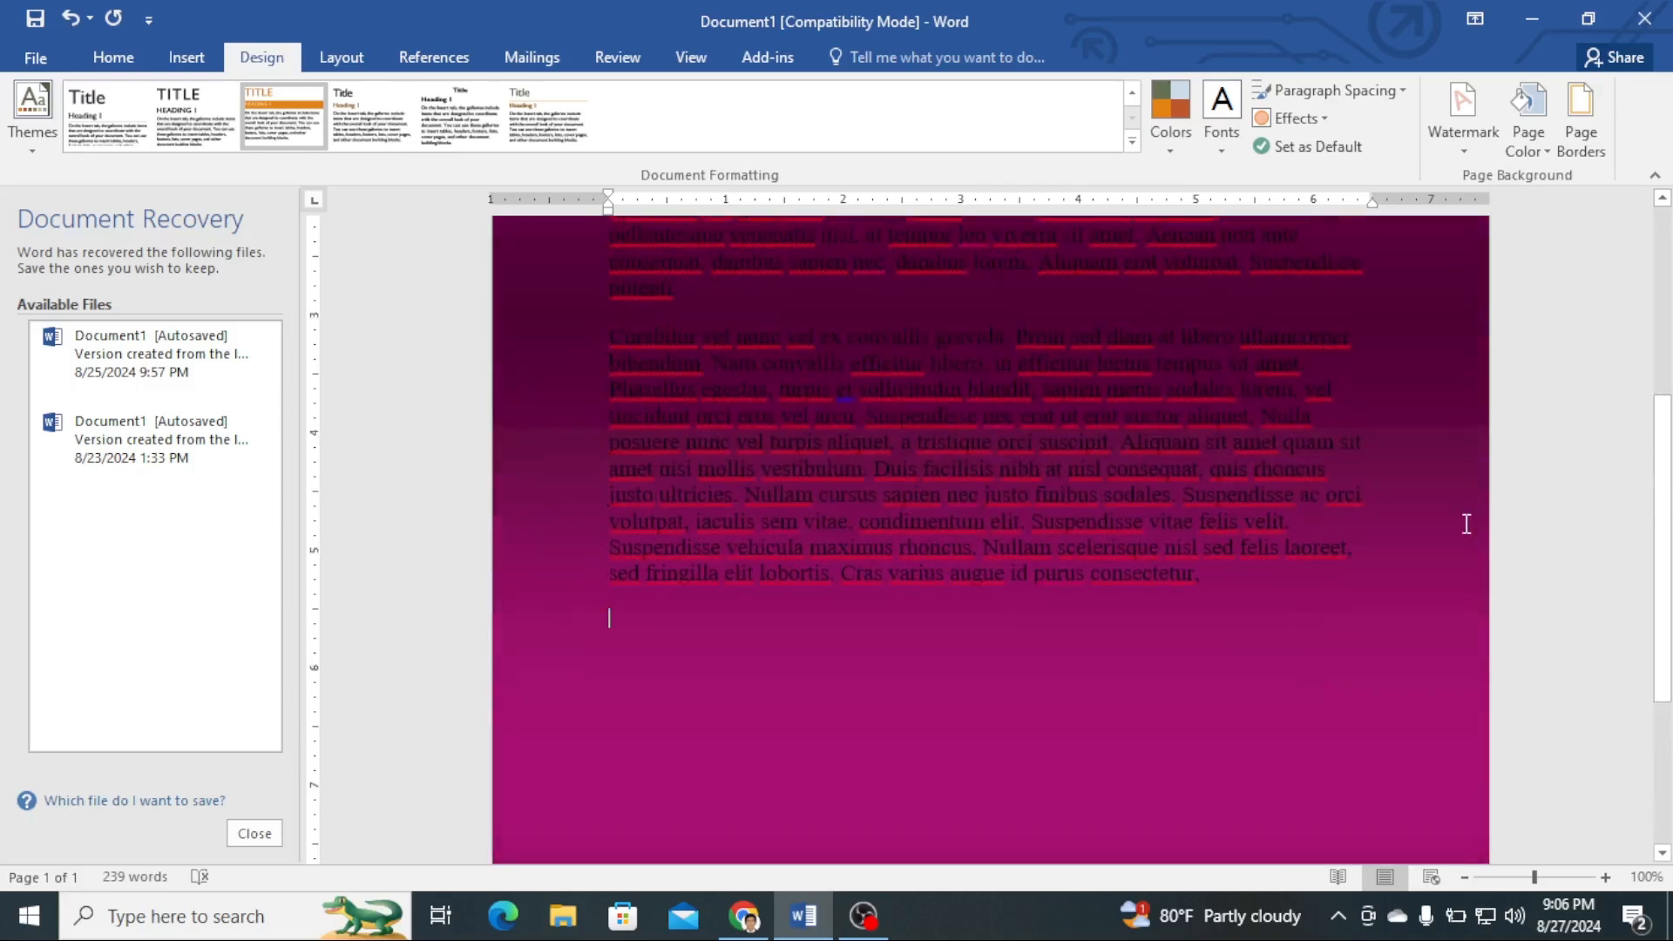
pyautogui.scroll(2, 1467, 524)
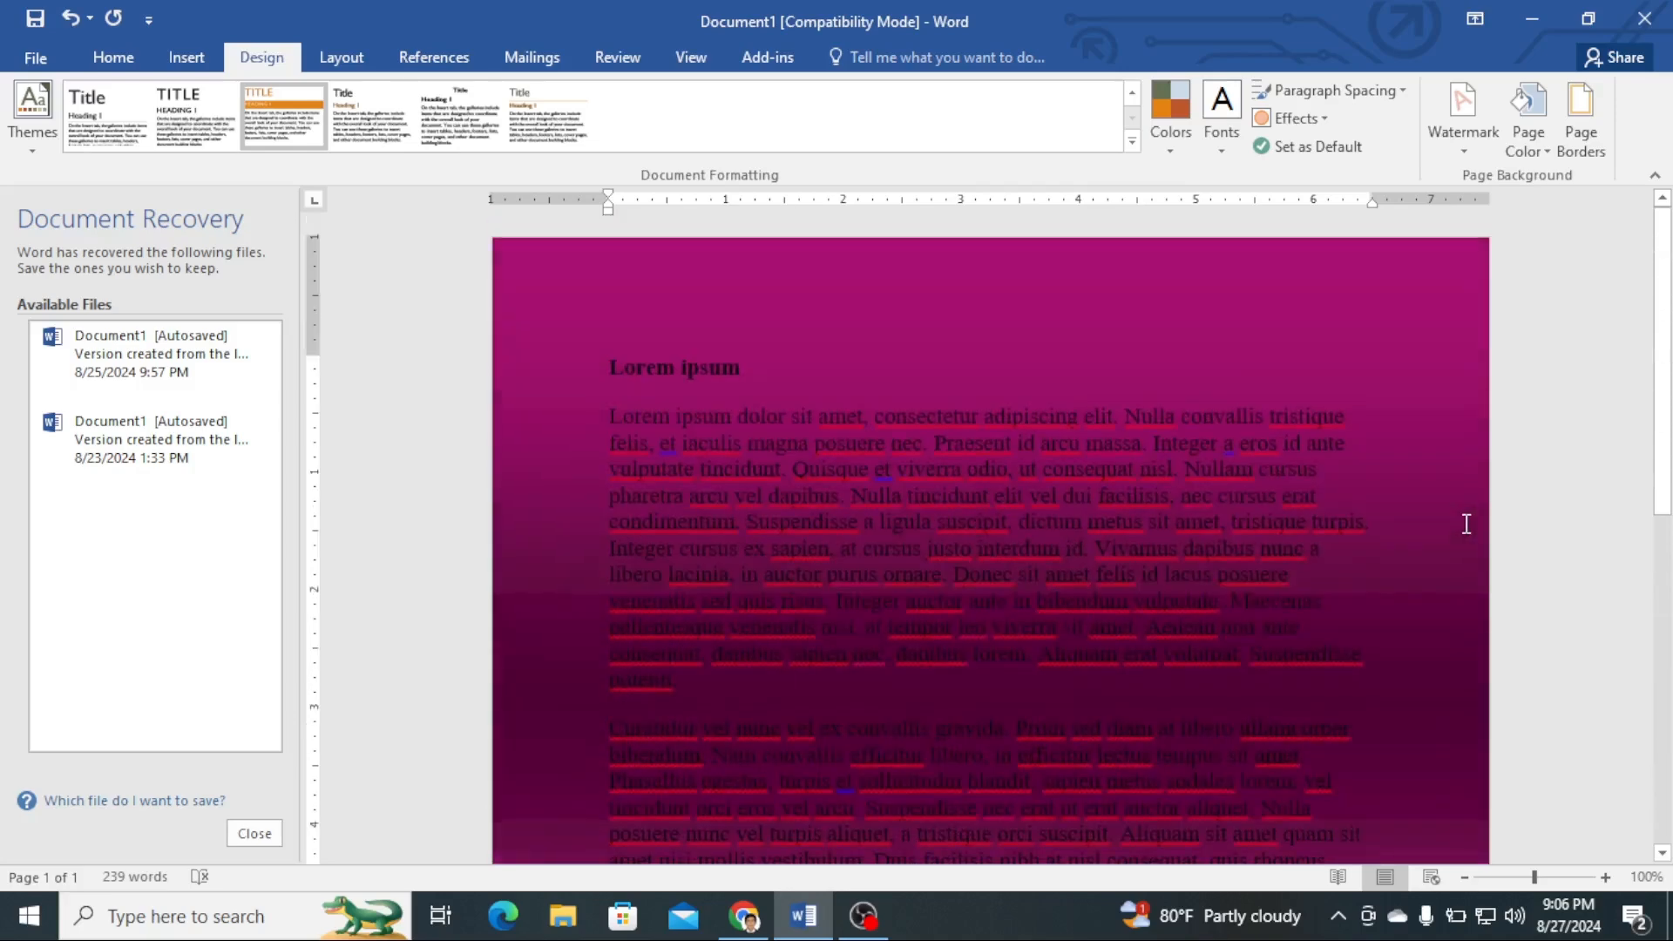
# - Set the page color to a violet-blue standard color from the extended color palette
pyautogui.click(1550, 142)
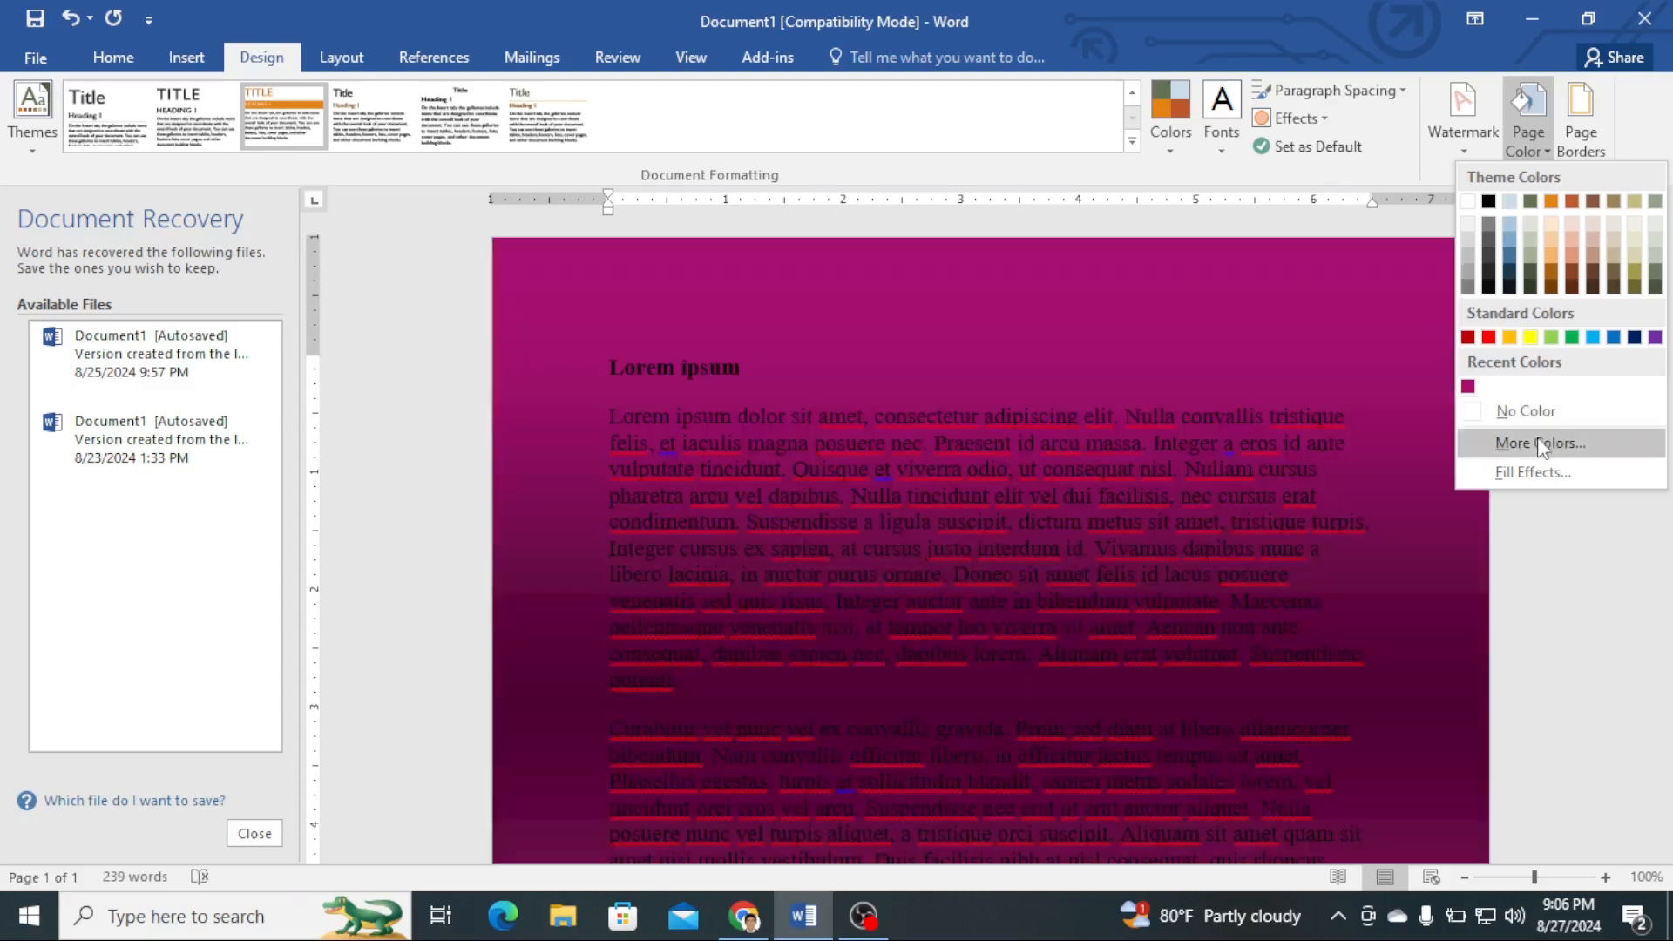
pyautogui.click(1534, 442)
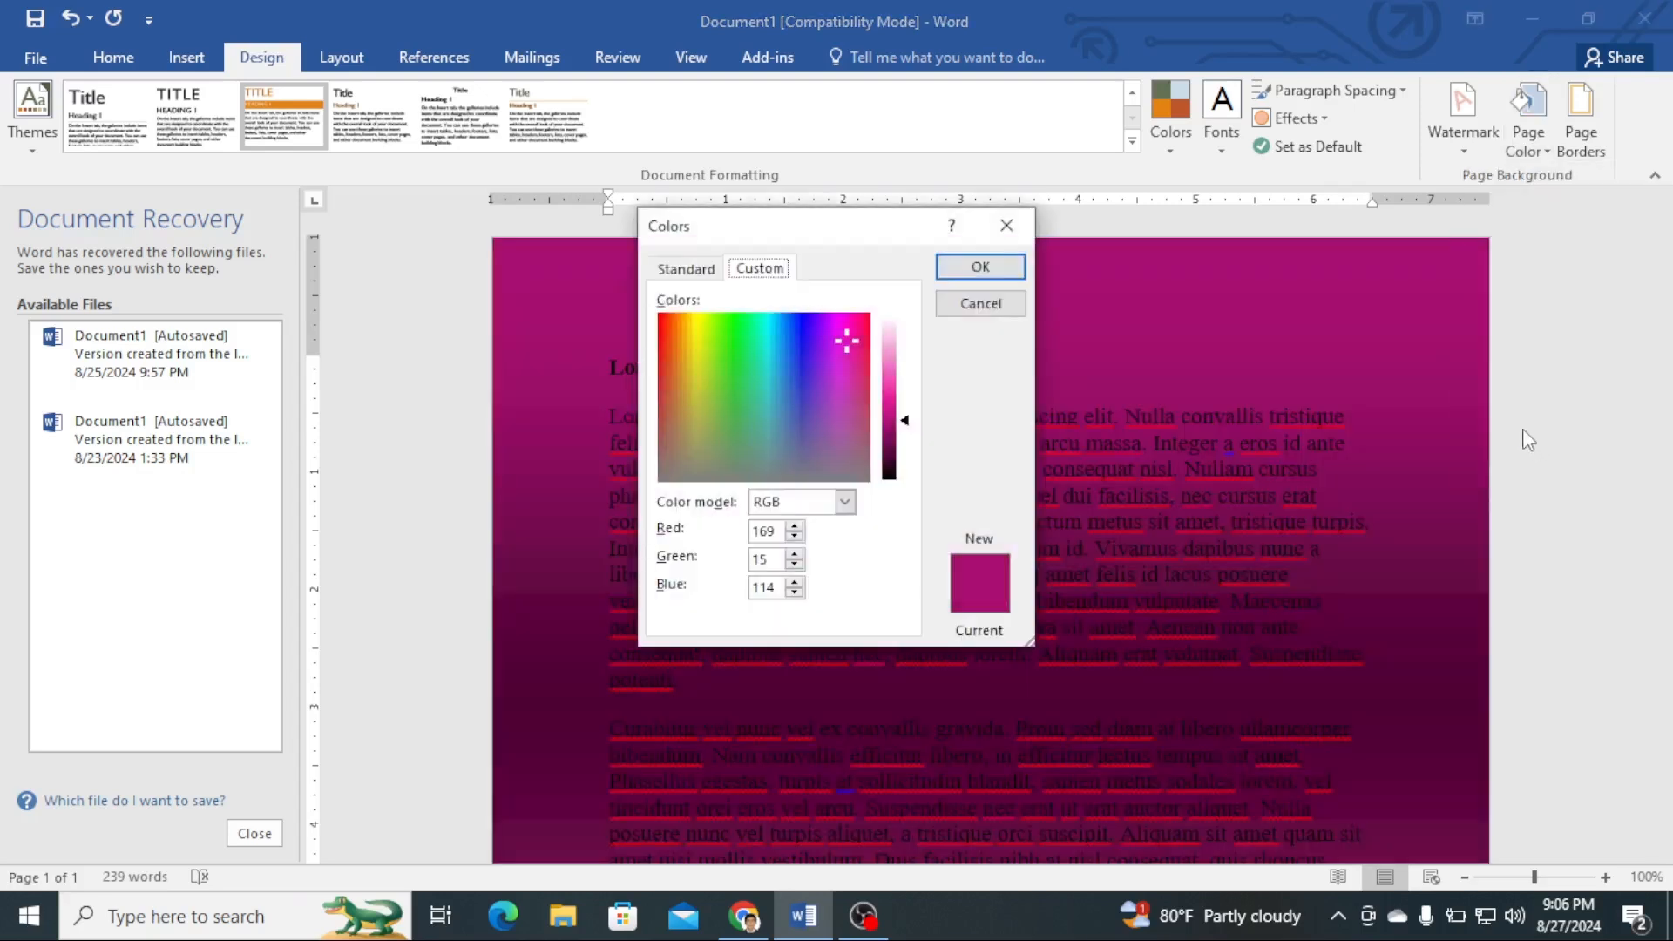
pyautogui.click(678, 272)
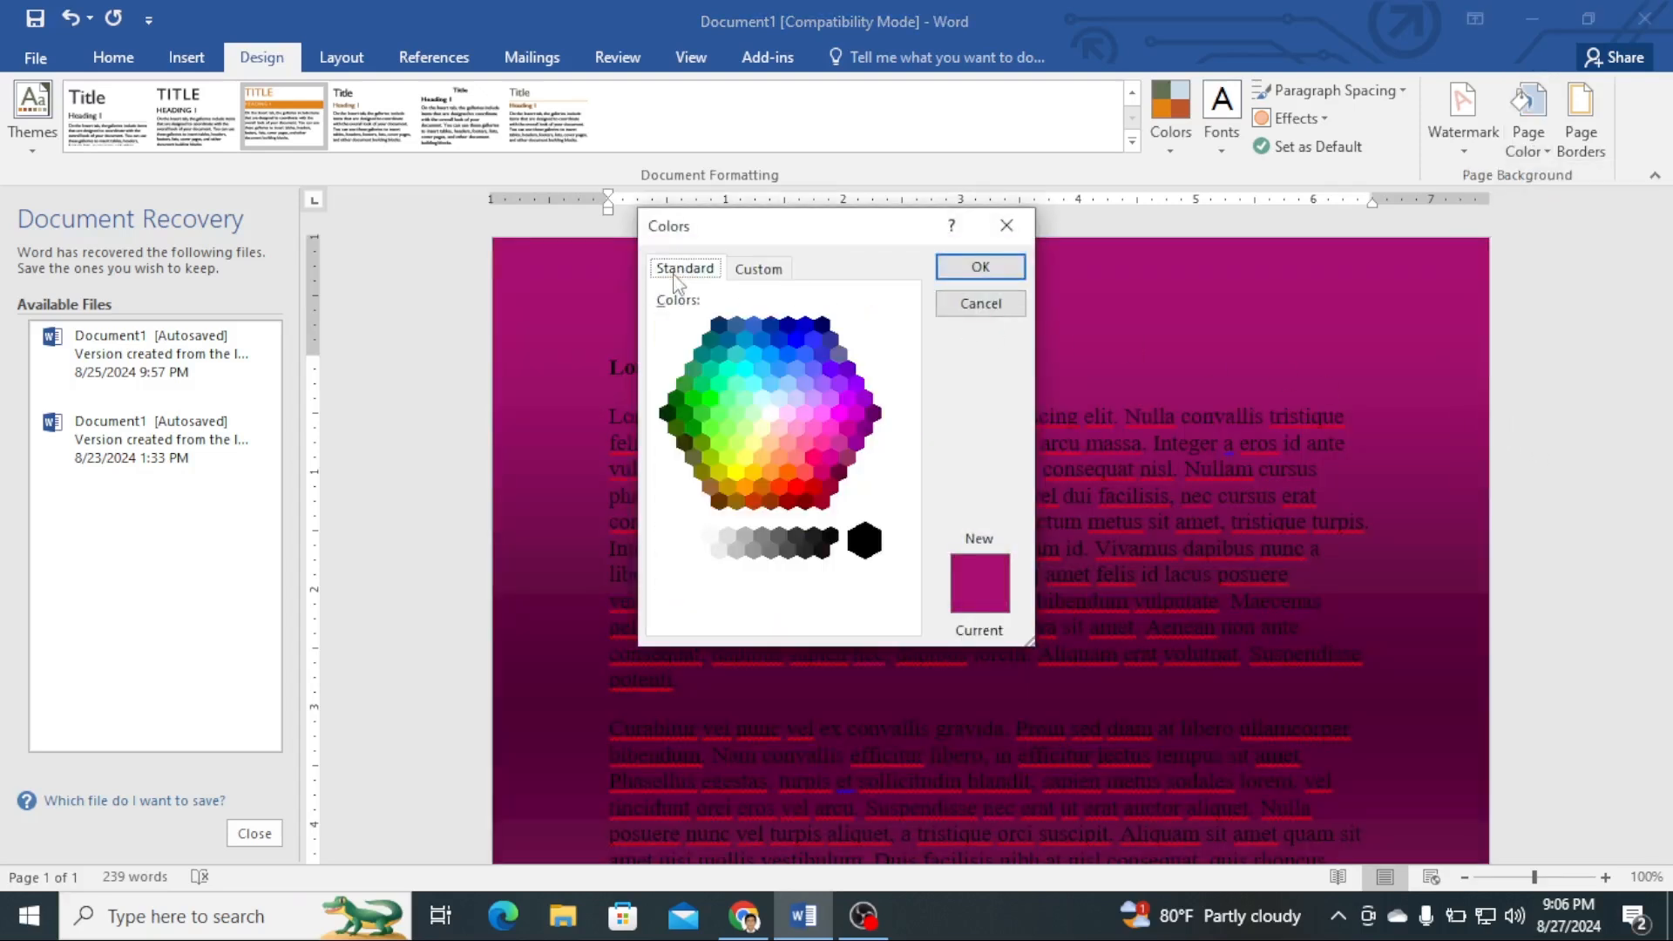
pyautogui.click(811, 374)
pyautogui.click(954, 269)
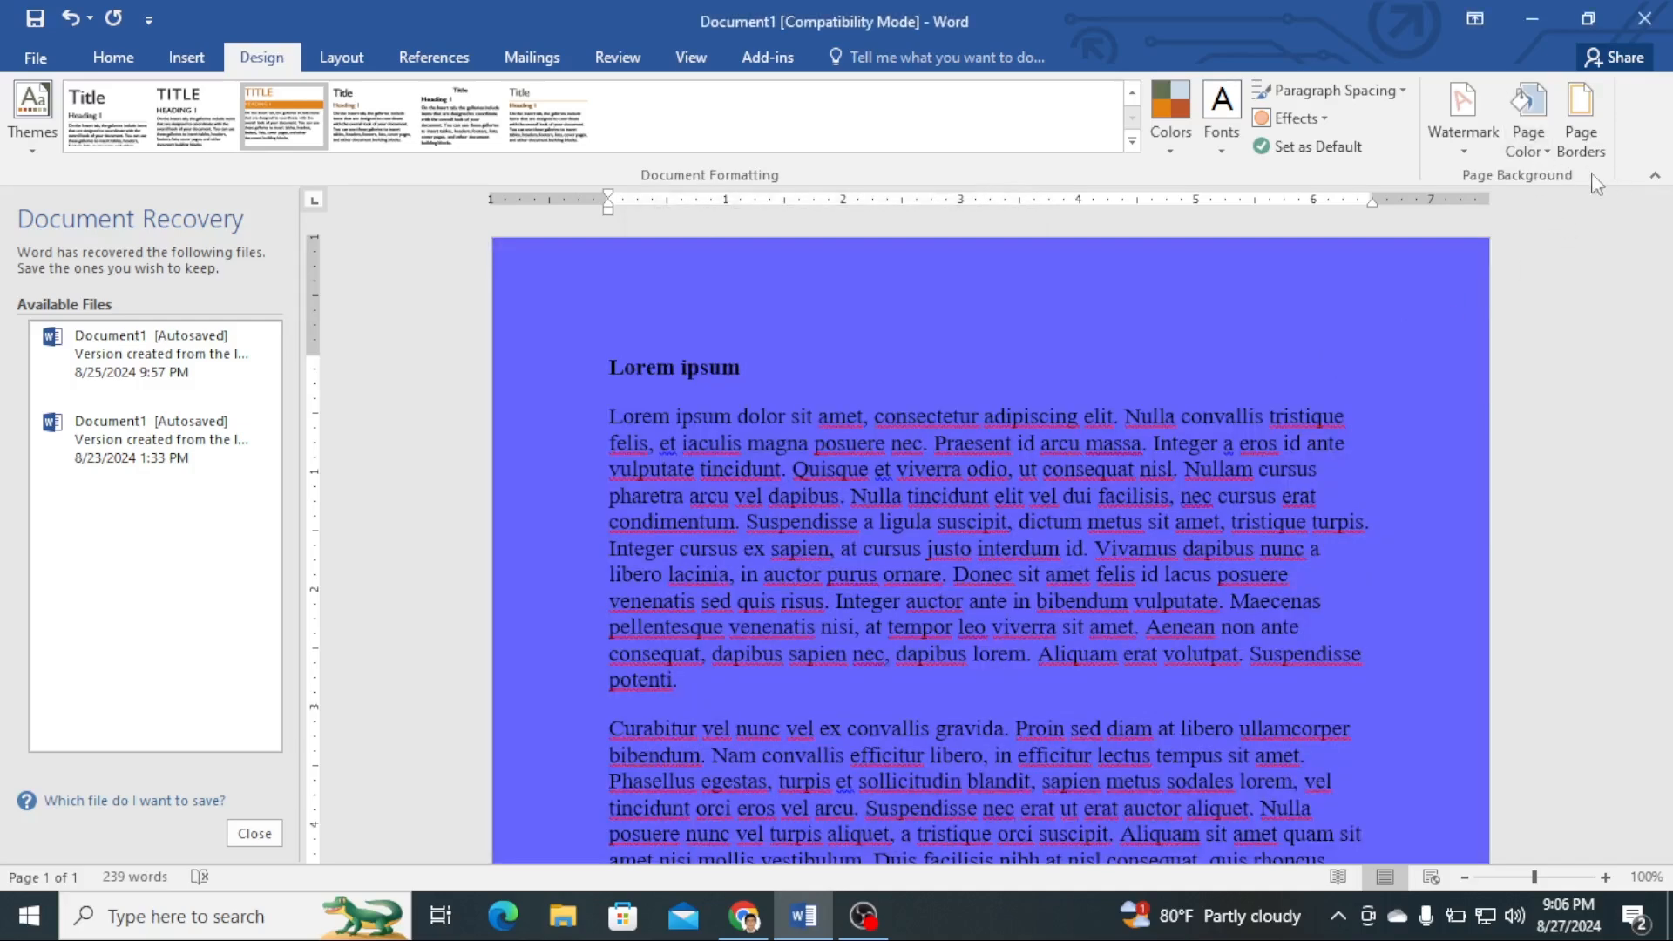
# - Remove the page color from the document background
pyautogui.click(1526, 146)
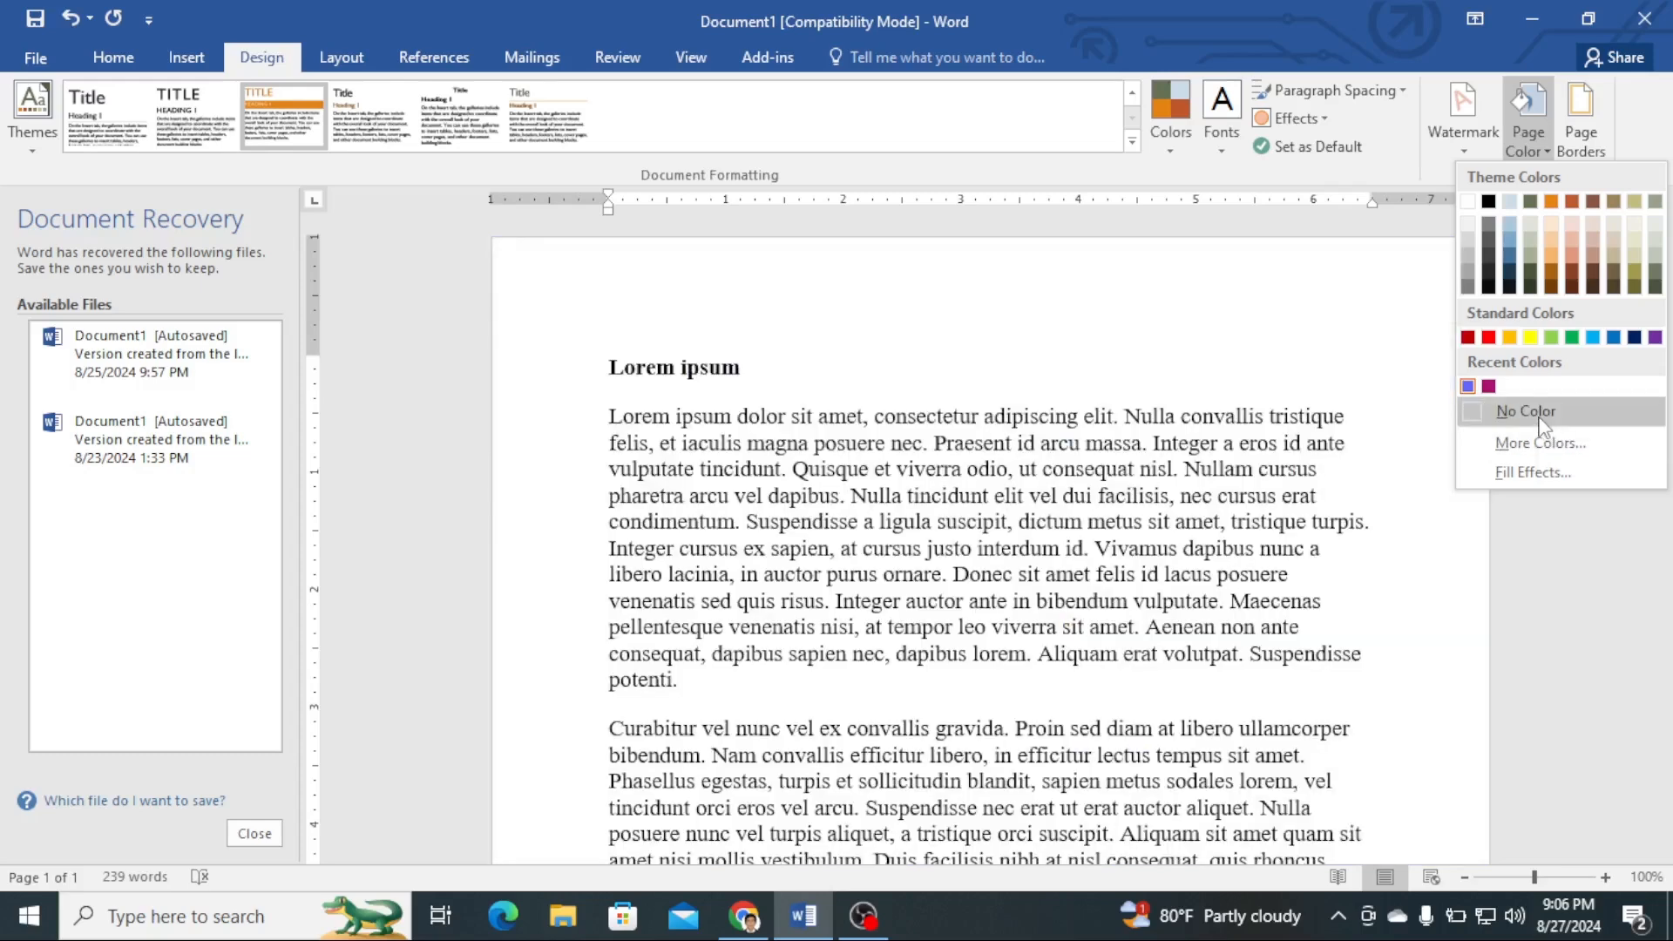
pyautogui.click(1539, 425)
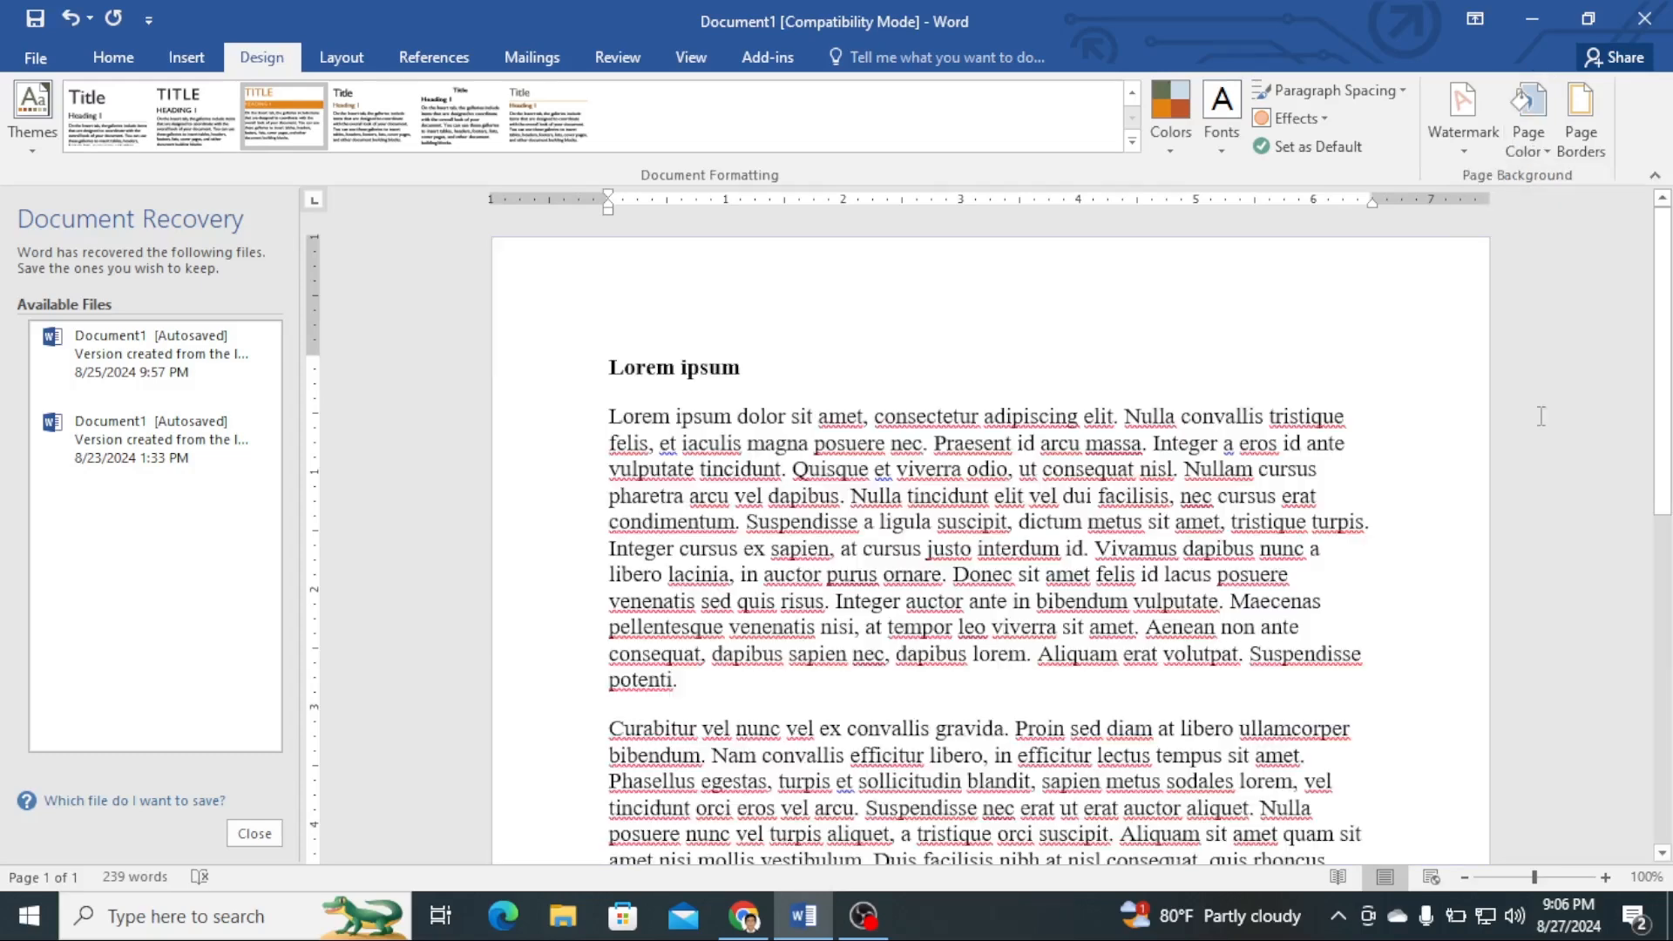
pyautogui.click(1468, 148)
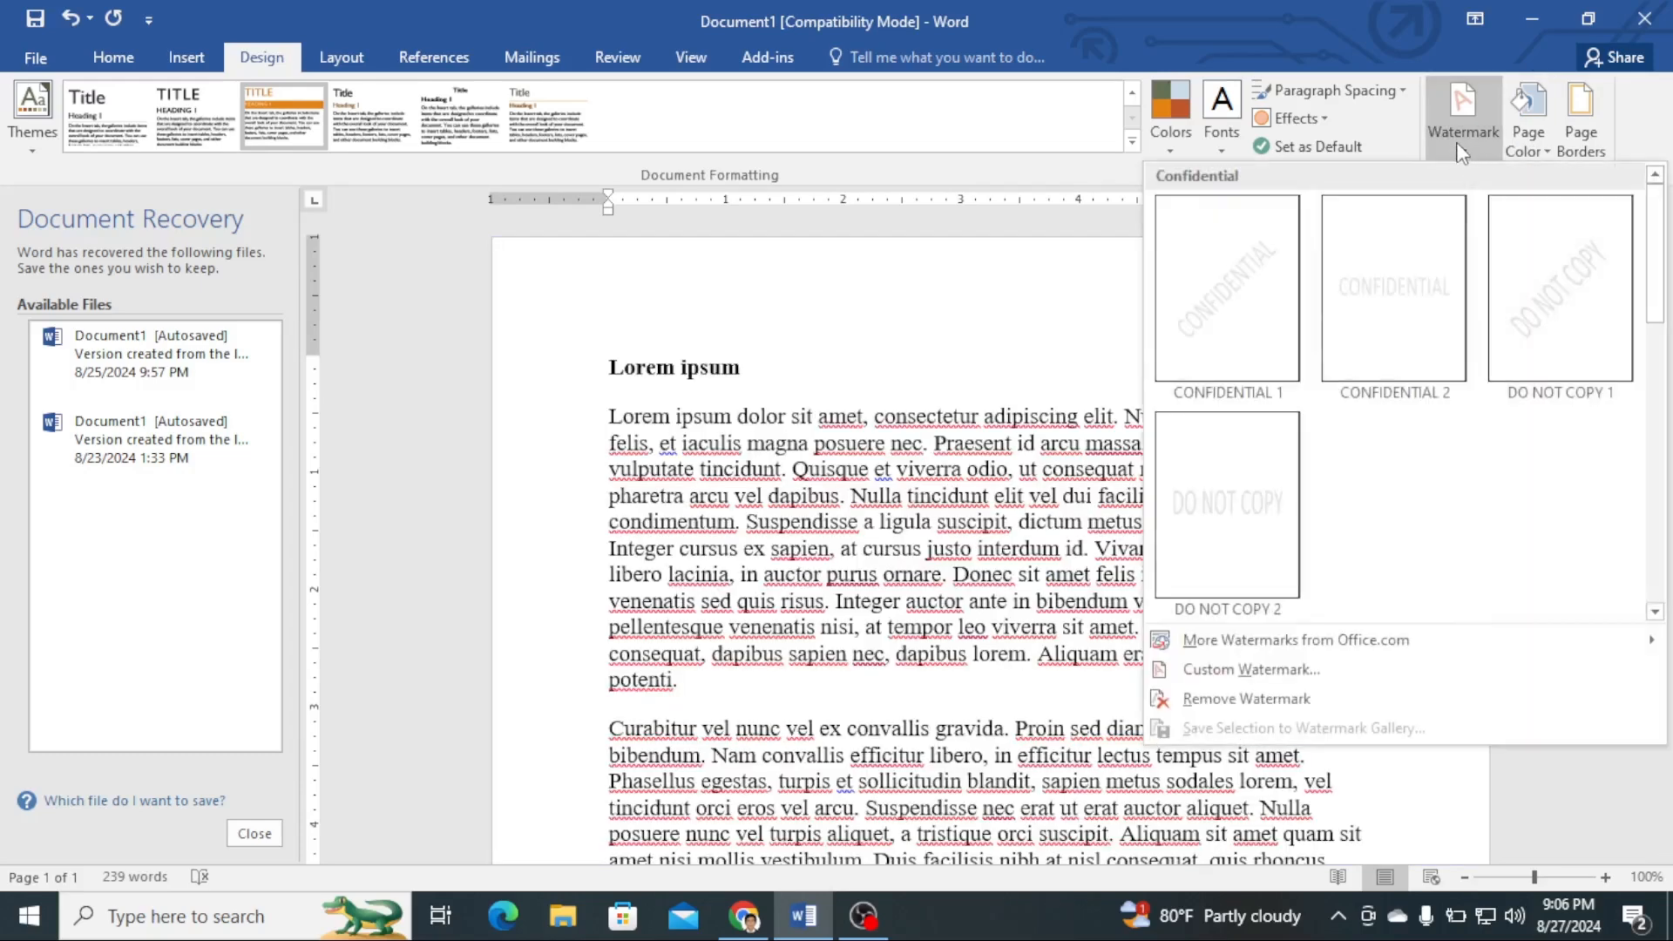
pyautogui.click(1539, 153)
pyautogui.click(1540, 153)
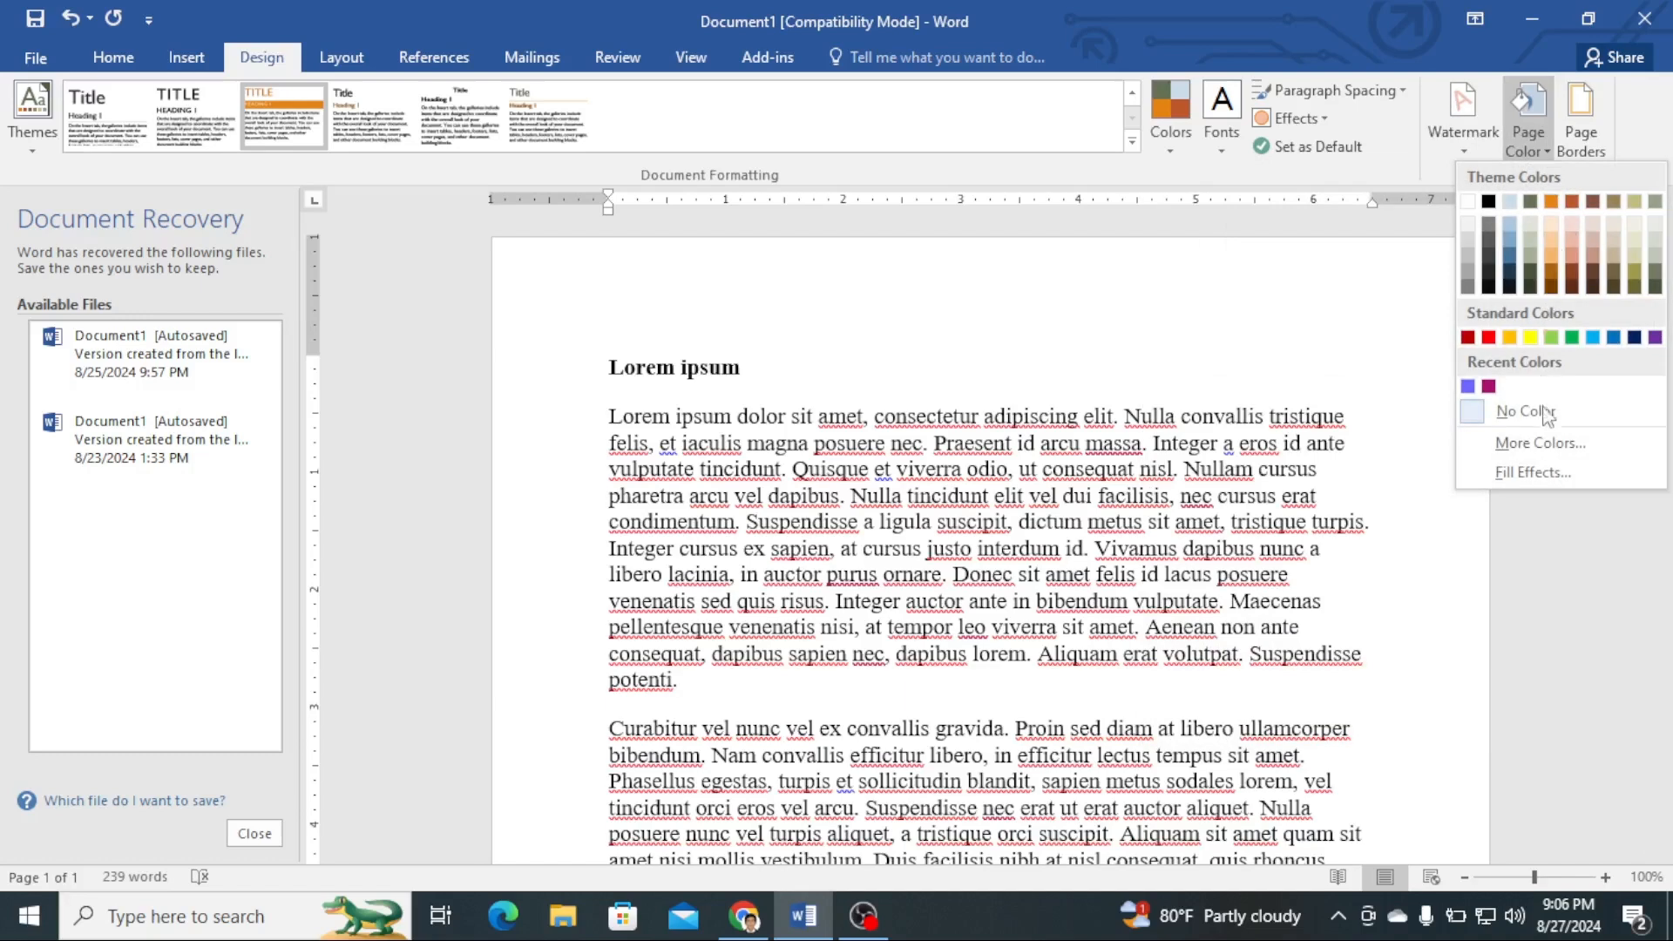
pyautogui.click(1540, 443)
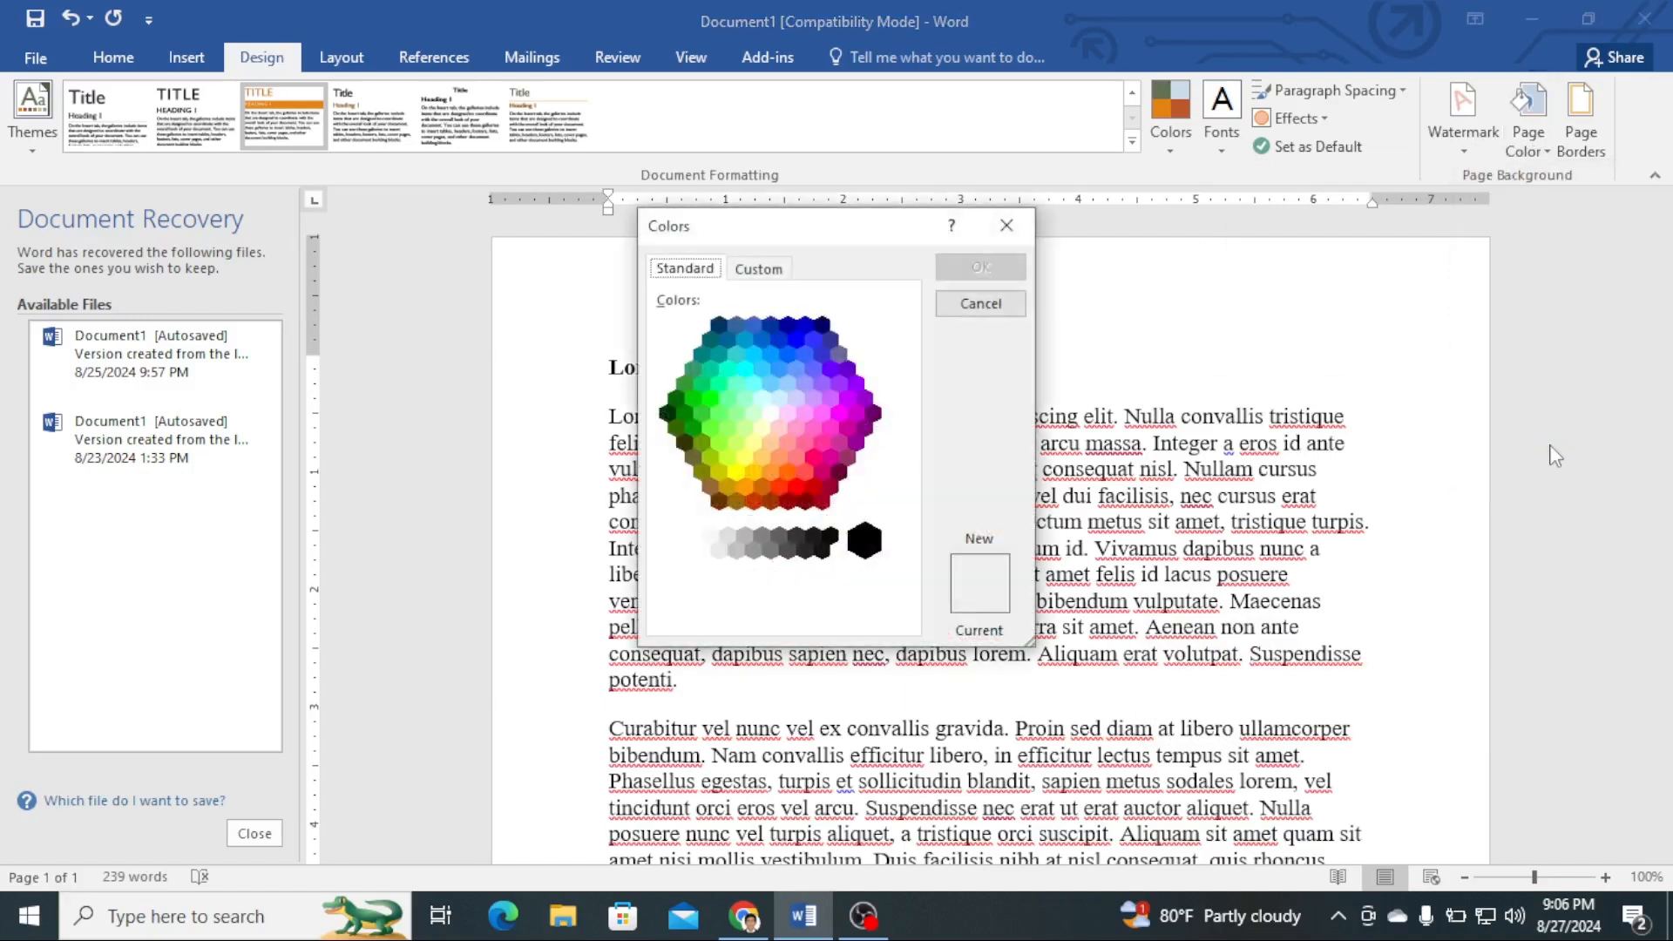
pyautogui.click(759, 269)
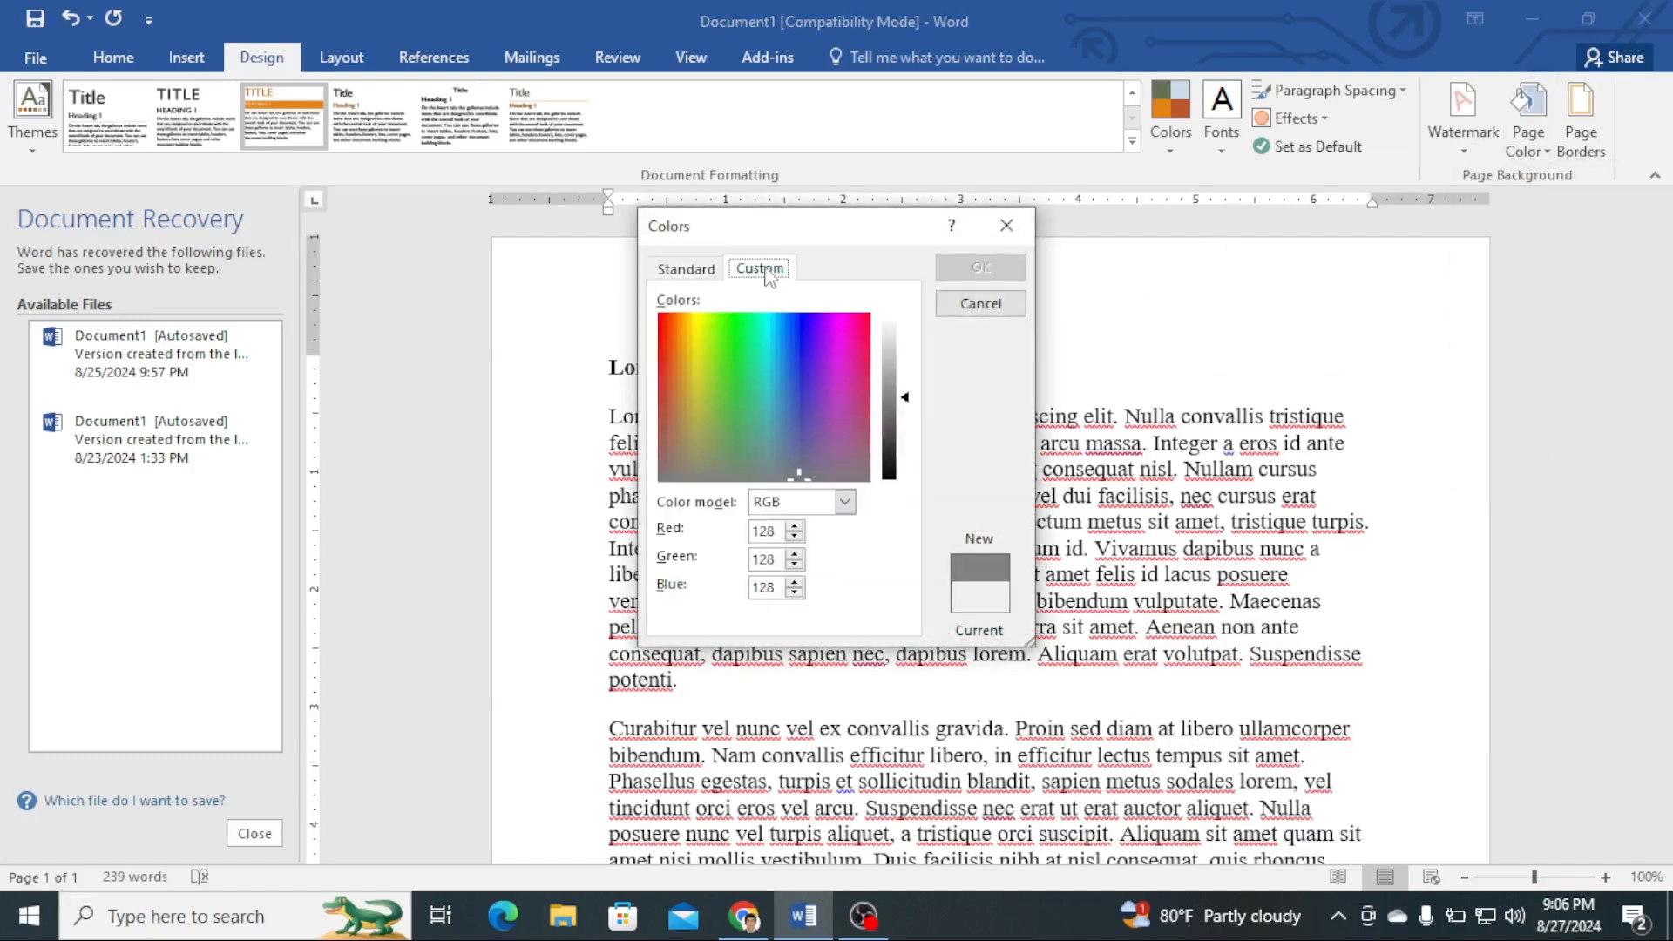
pyautogui.click(1005, 220)
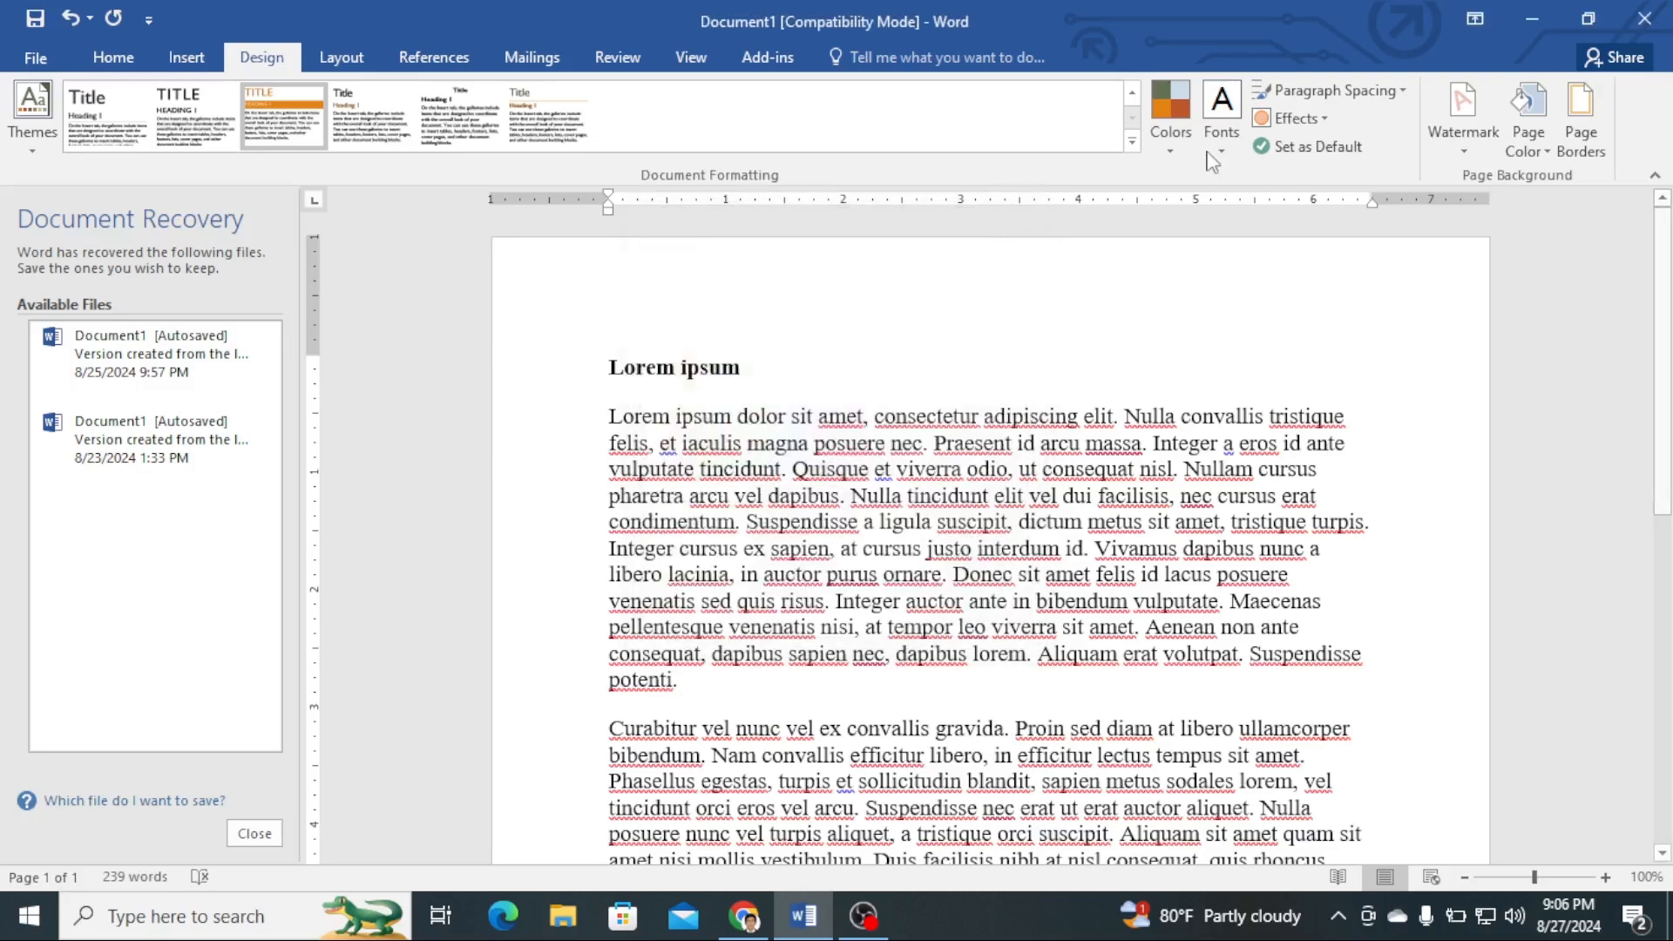
# - Fill the page background with the picture images.jfif from the Desktop using Fill Effects
pyautogui.click(1534, 150)
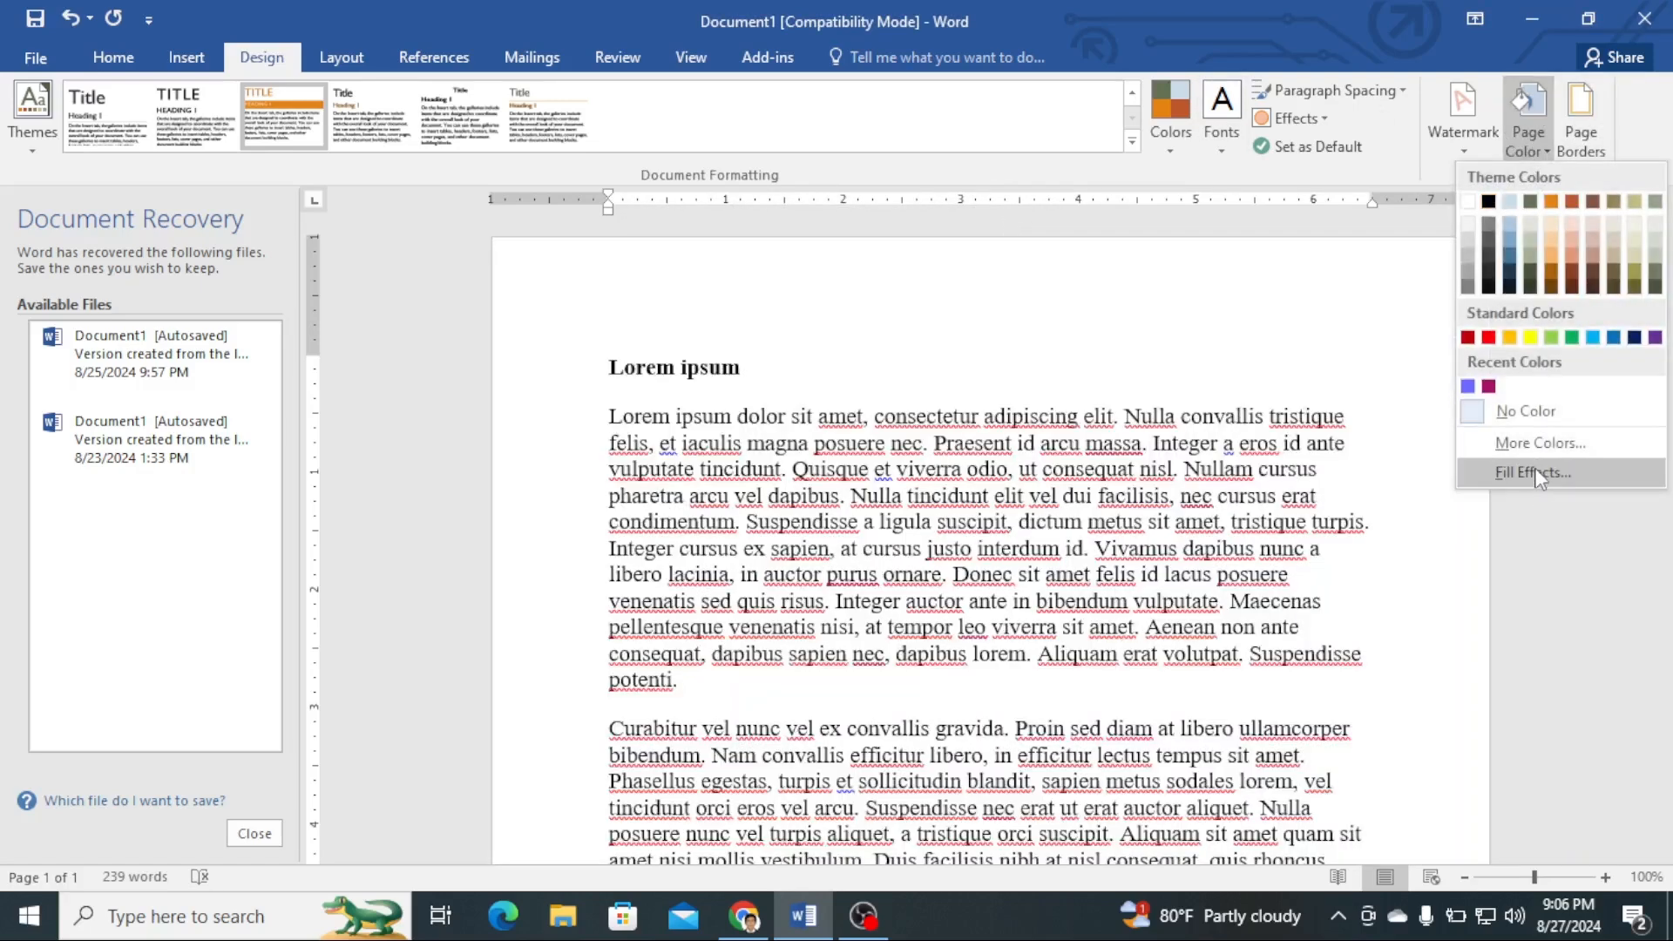
pyautogui.click(1535, 471)
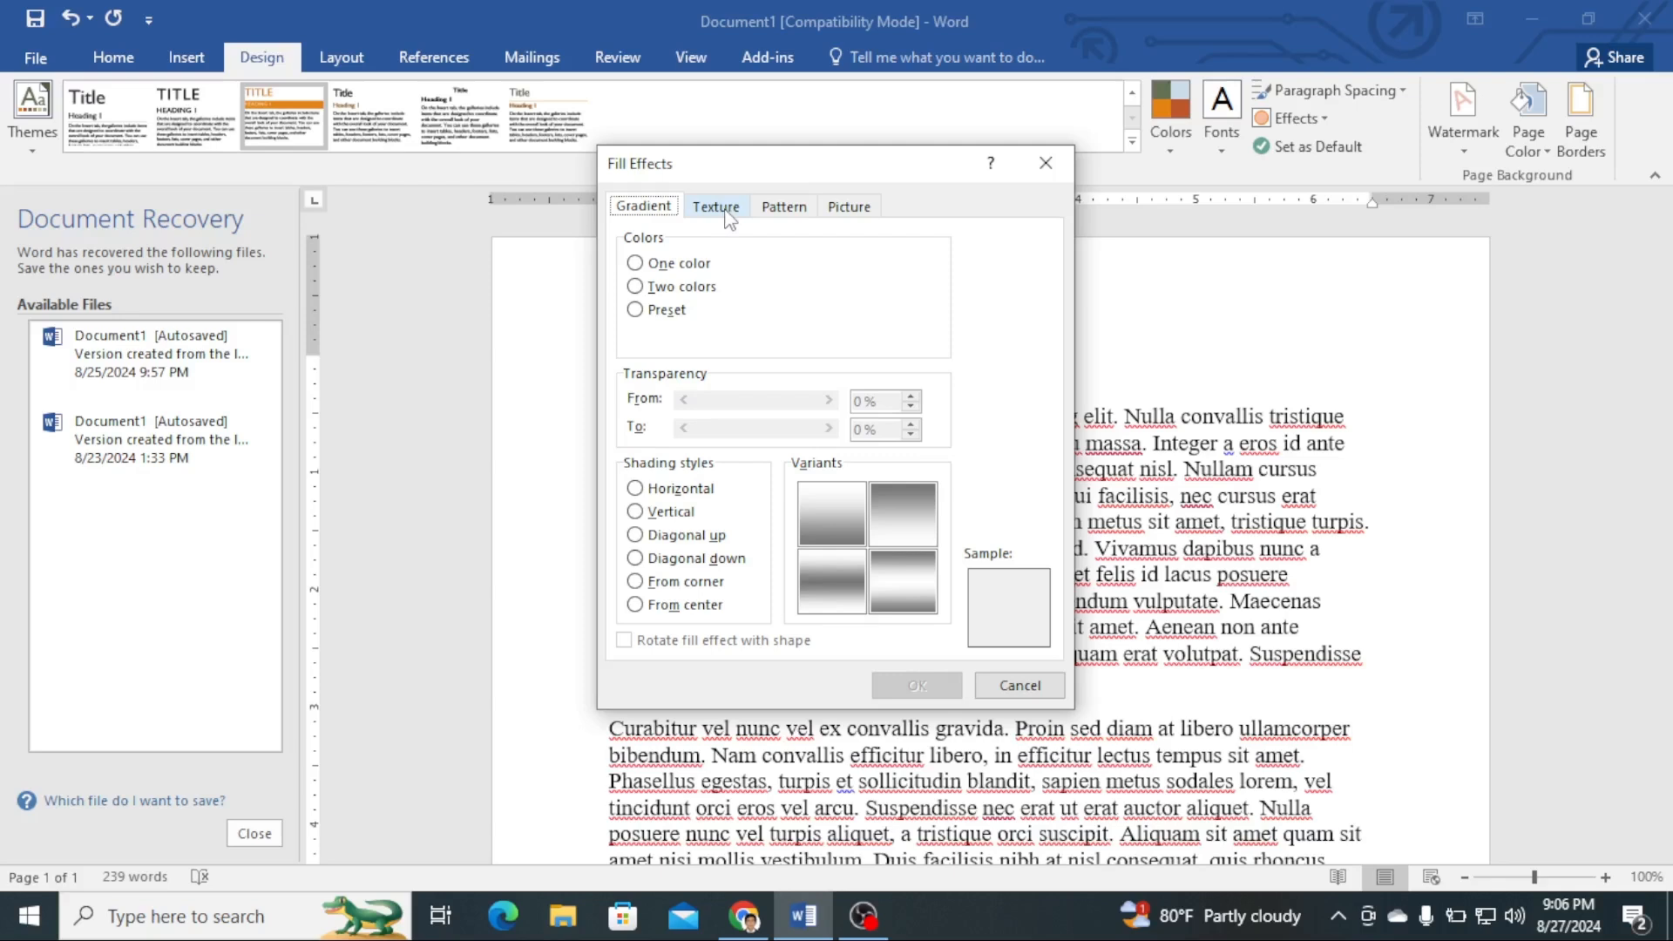
pyautogui.click(852, 209)
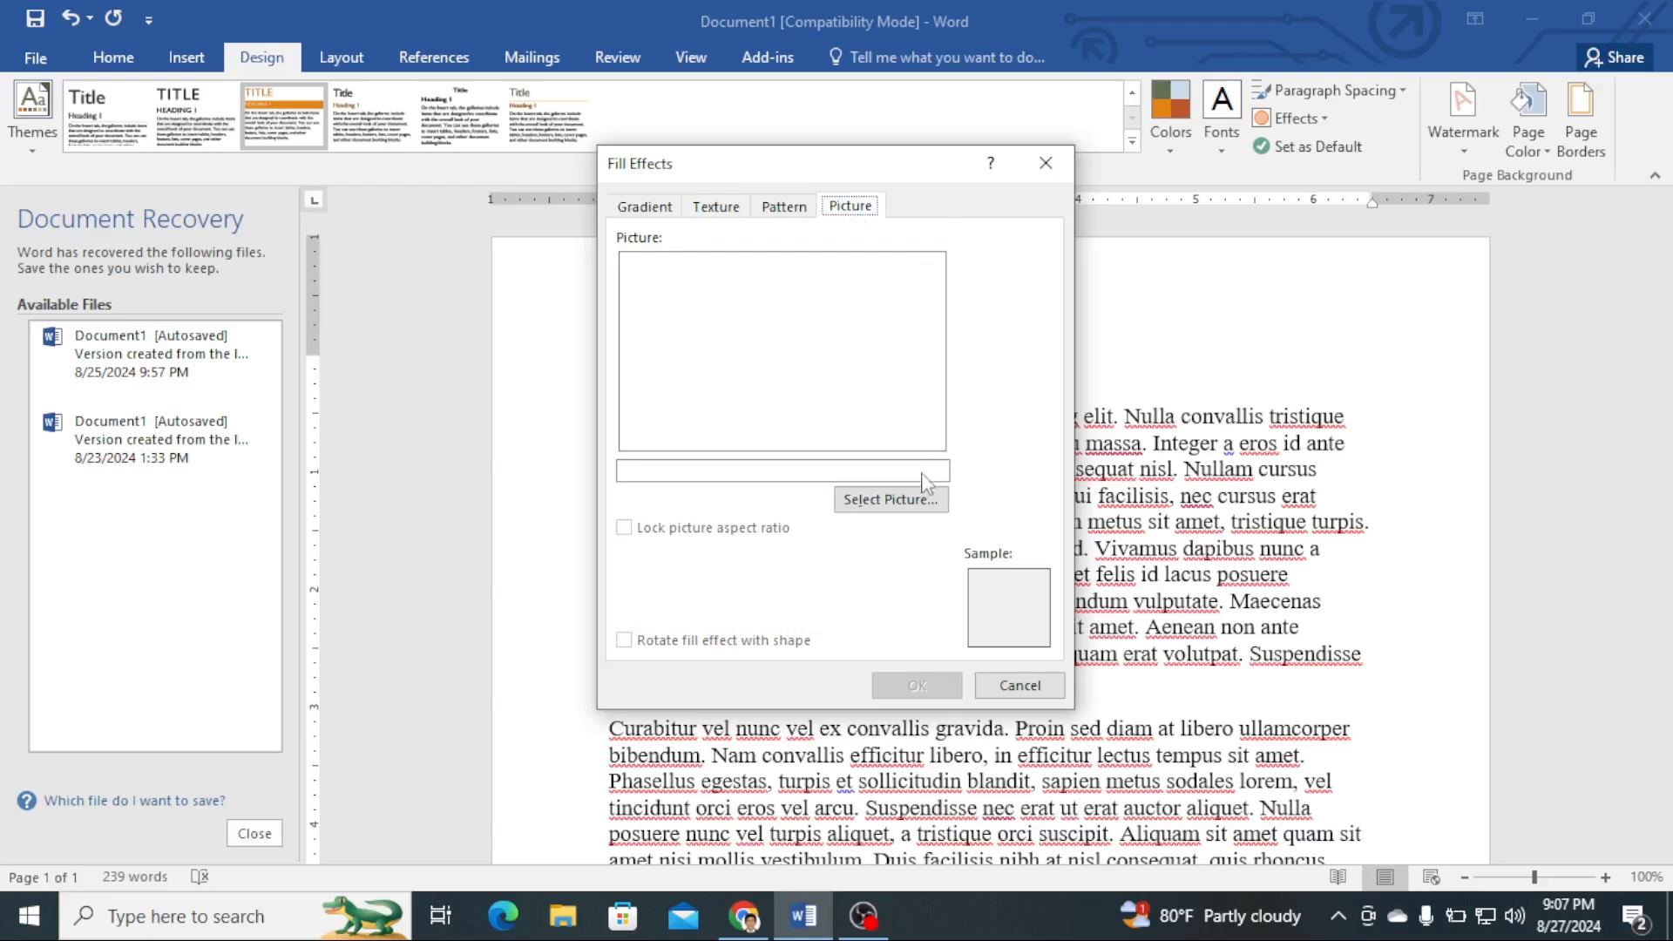
pyautogui.click(895, 502)
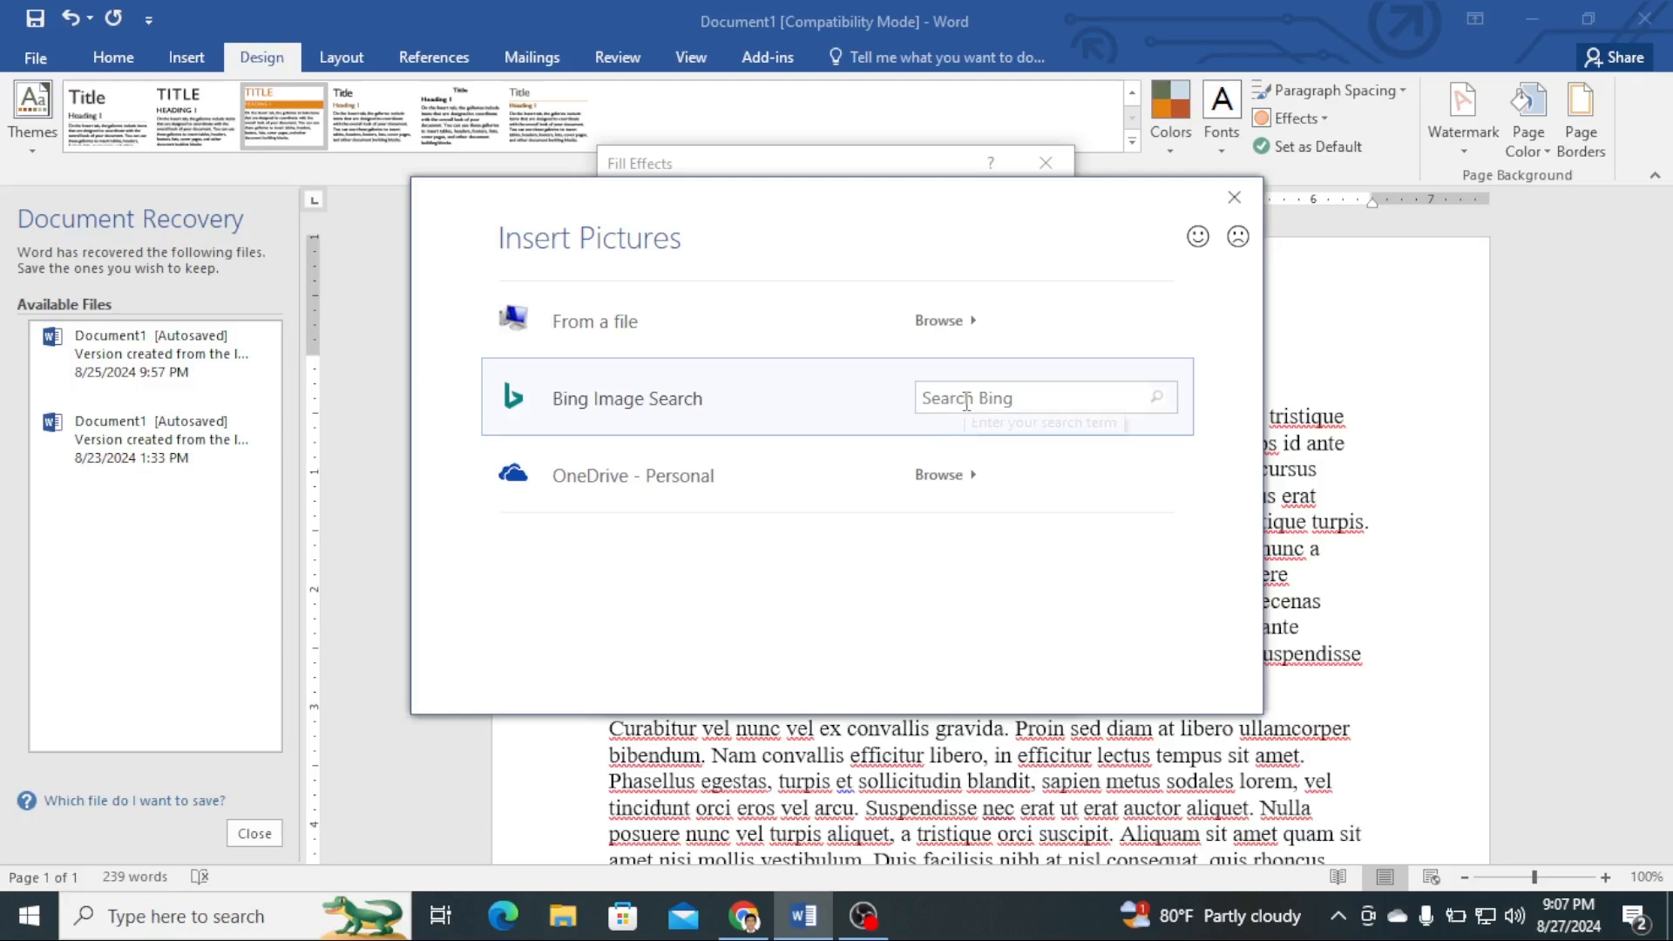
pyautogui.click(815, 334)
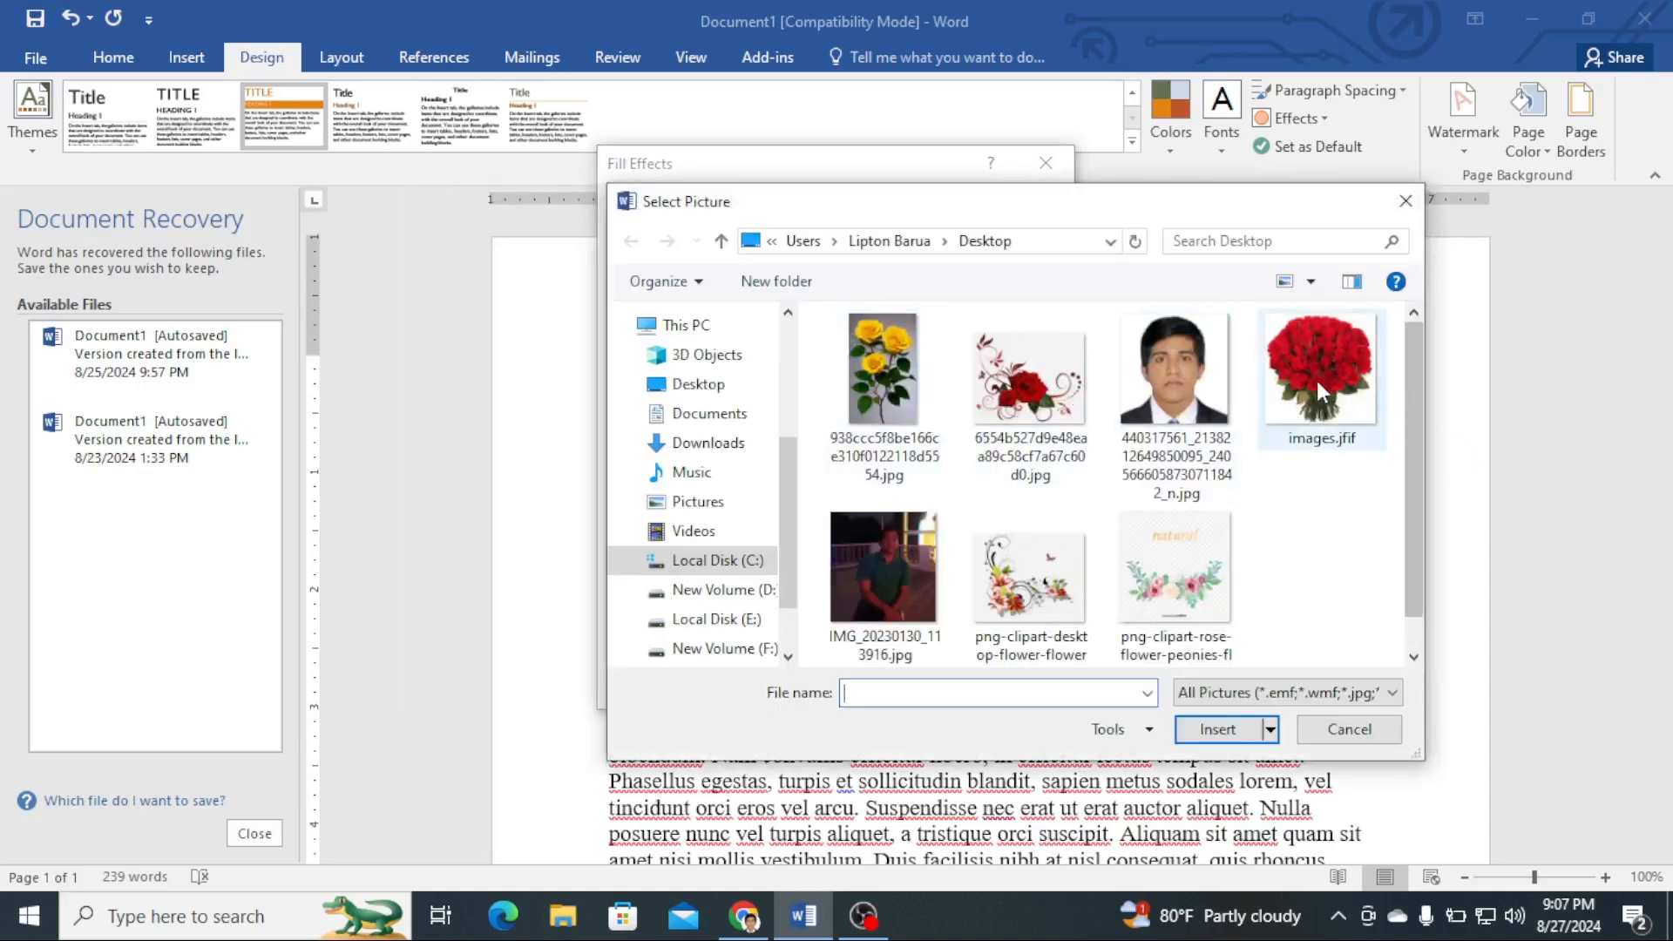
pyautogui.click(1314, 378)
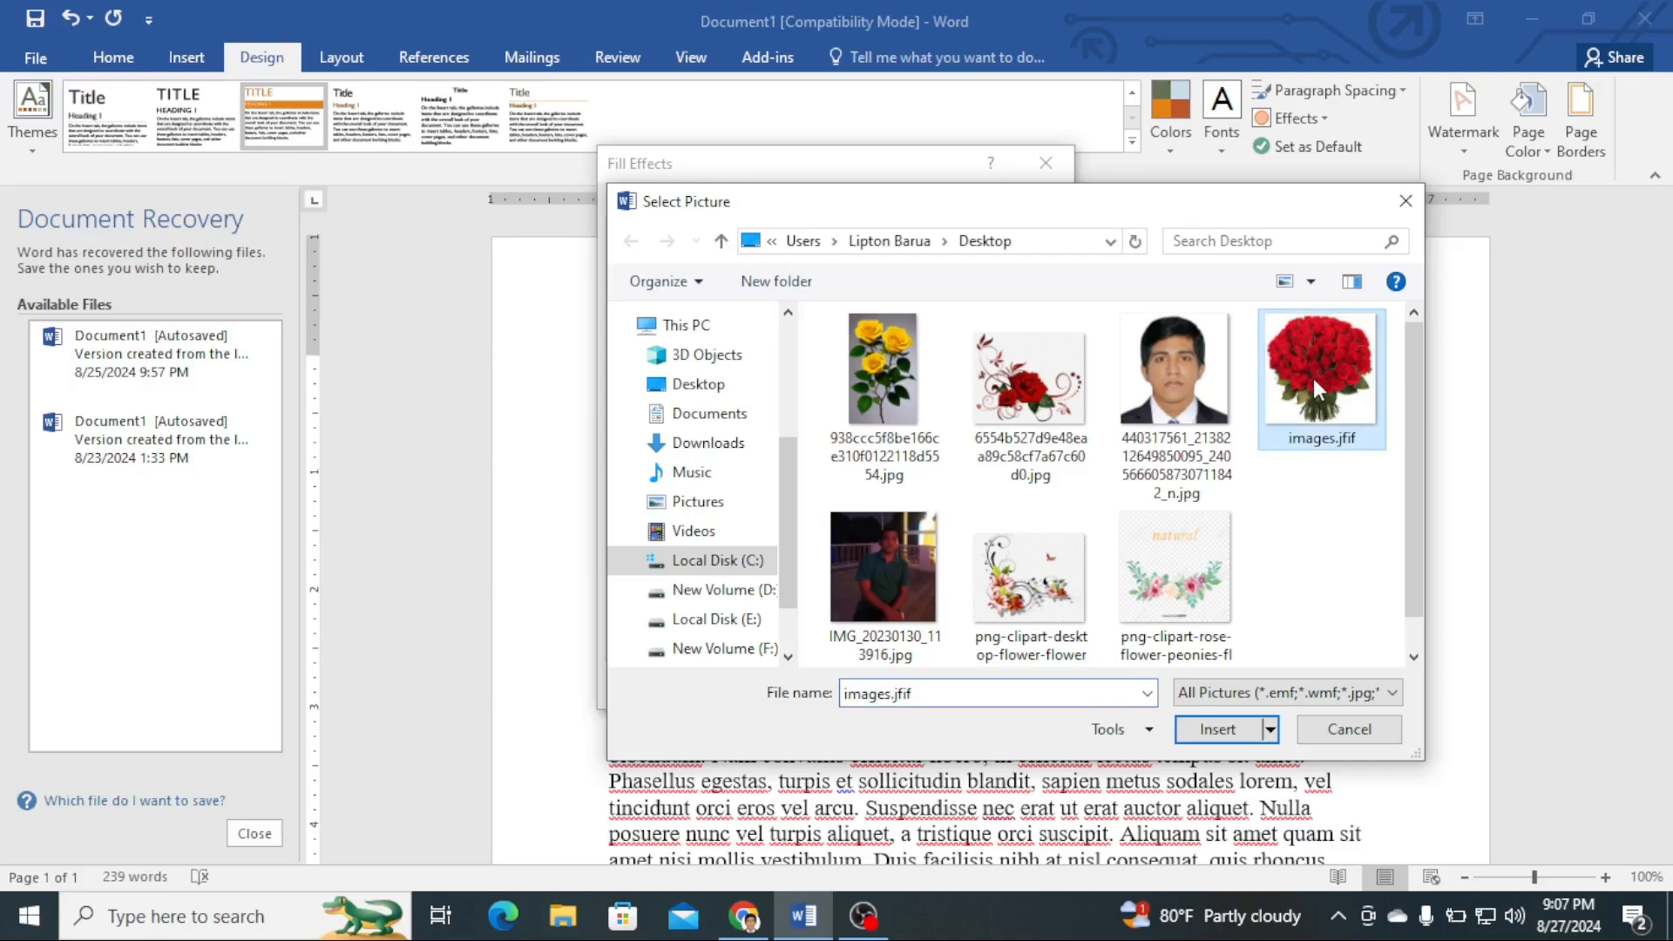
pyautogui.click(1220, 732)
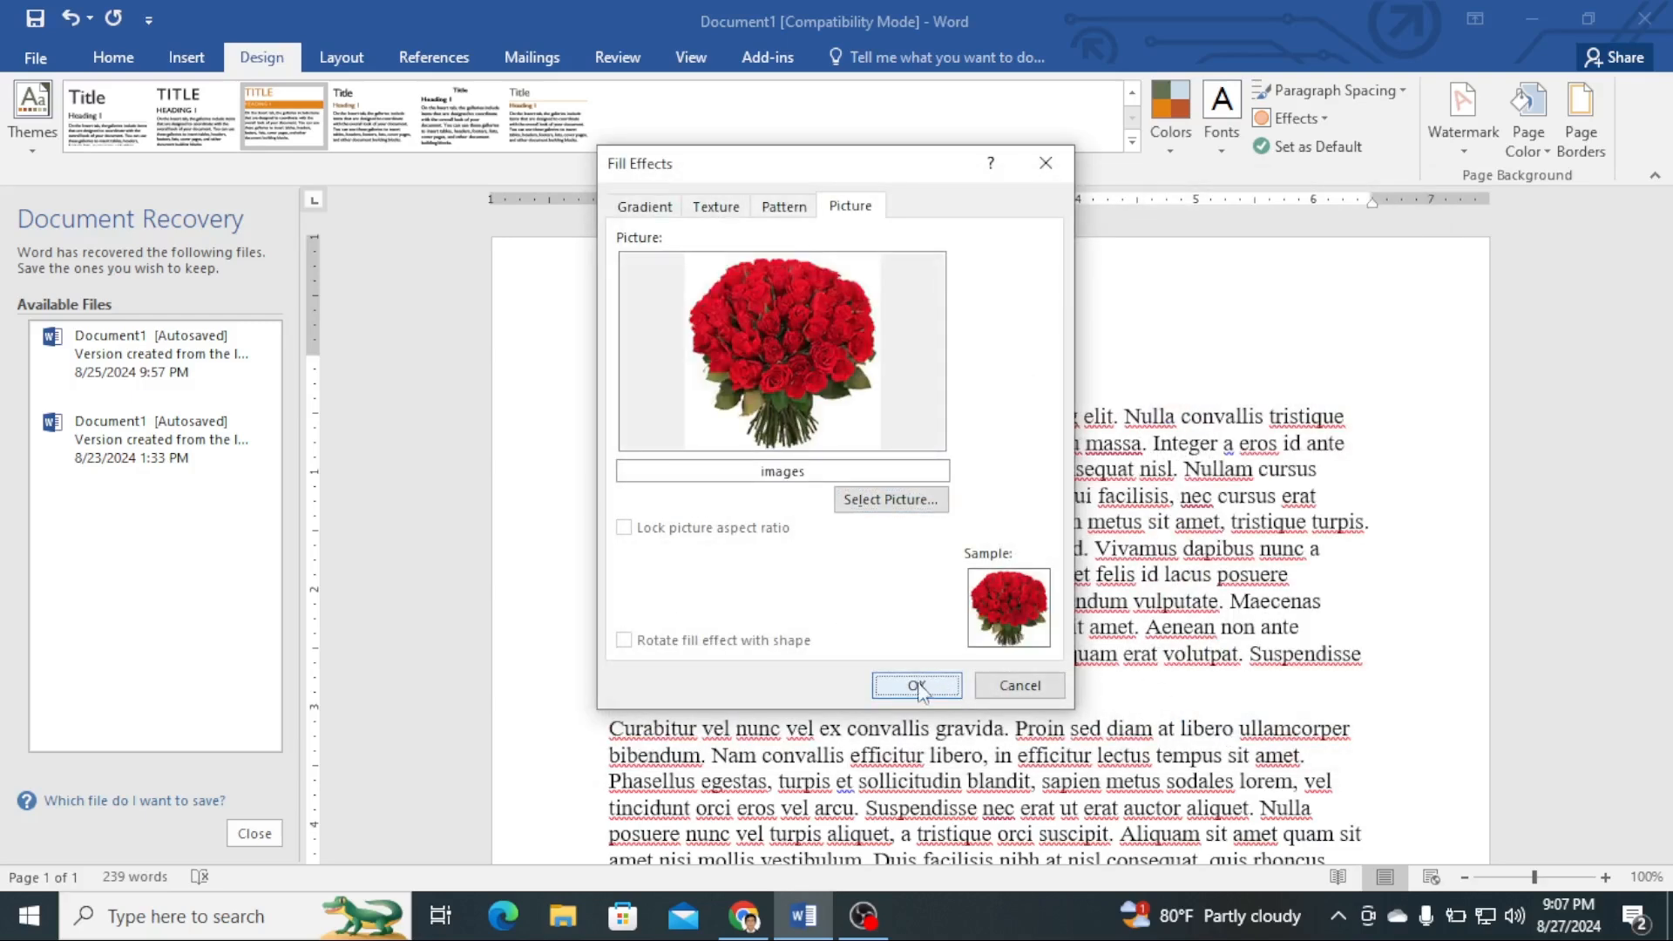
pyautogui.click(911, 687)
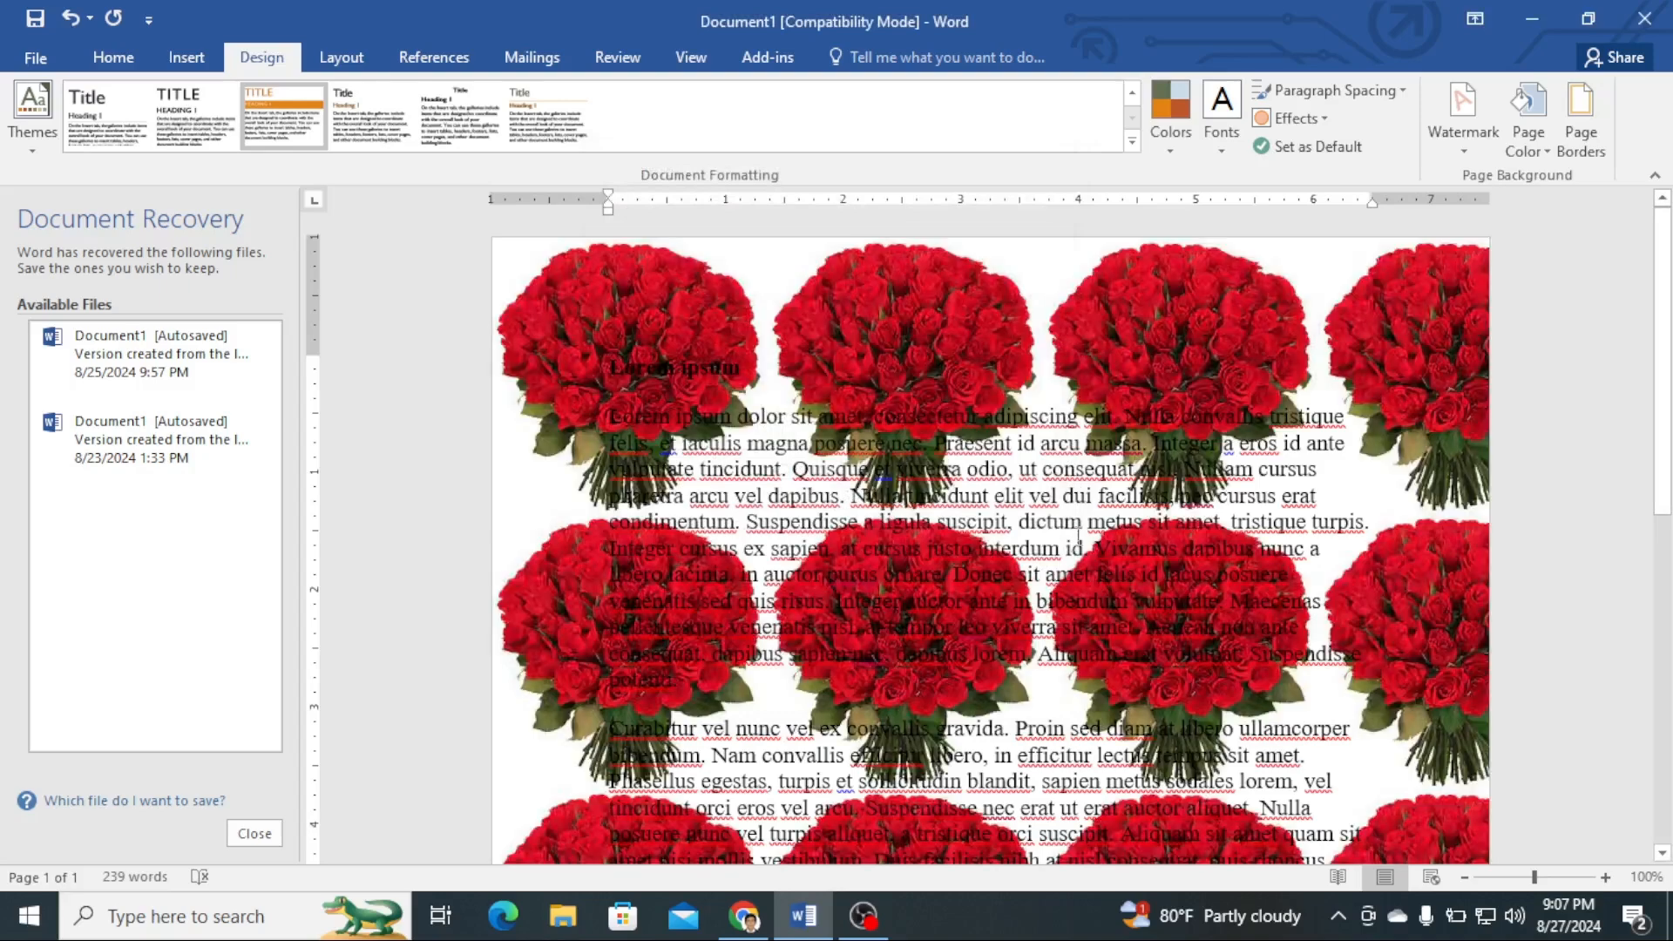
# - Remove the picture fill from the page background
pyautogui.scroll(-6, 1087, 525)
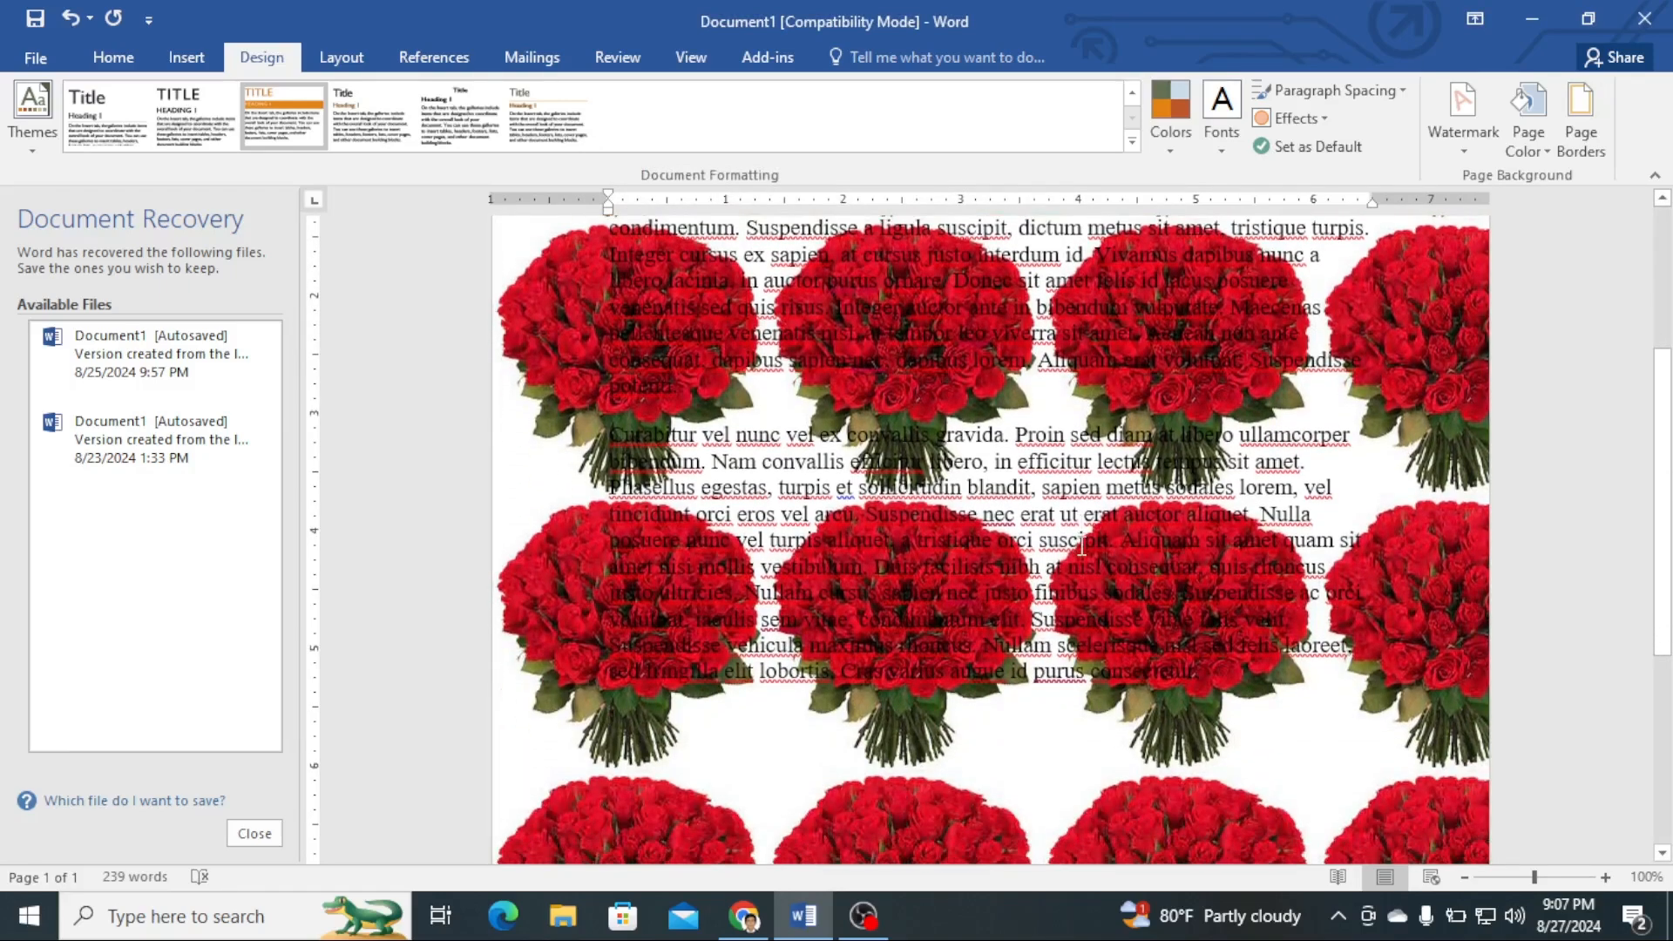
pyautogui.scroll(-1, 1074, 556)
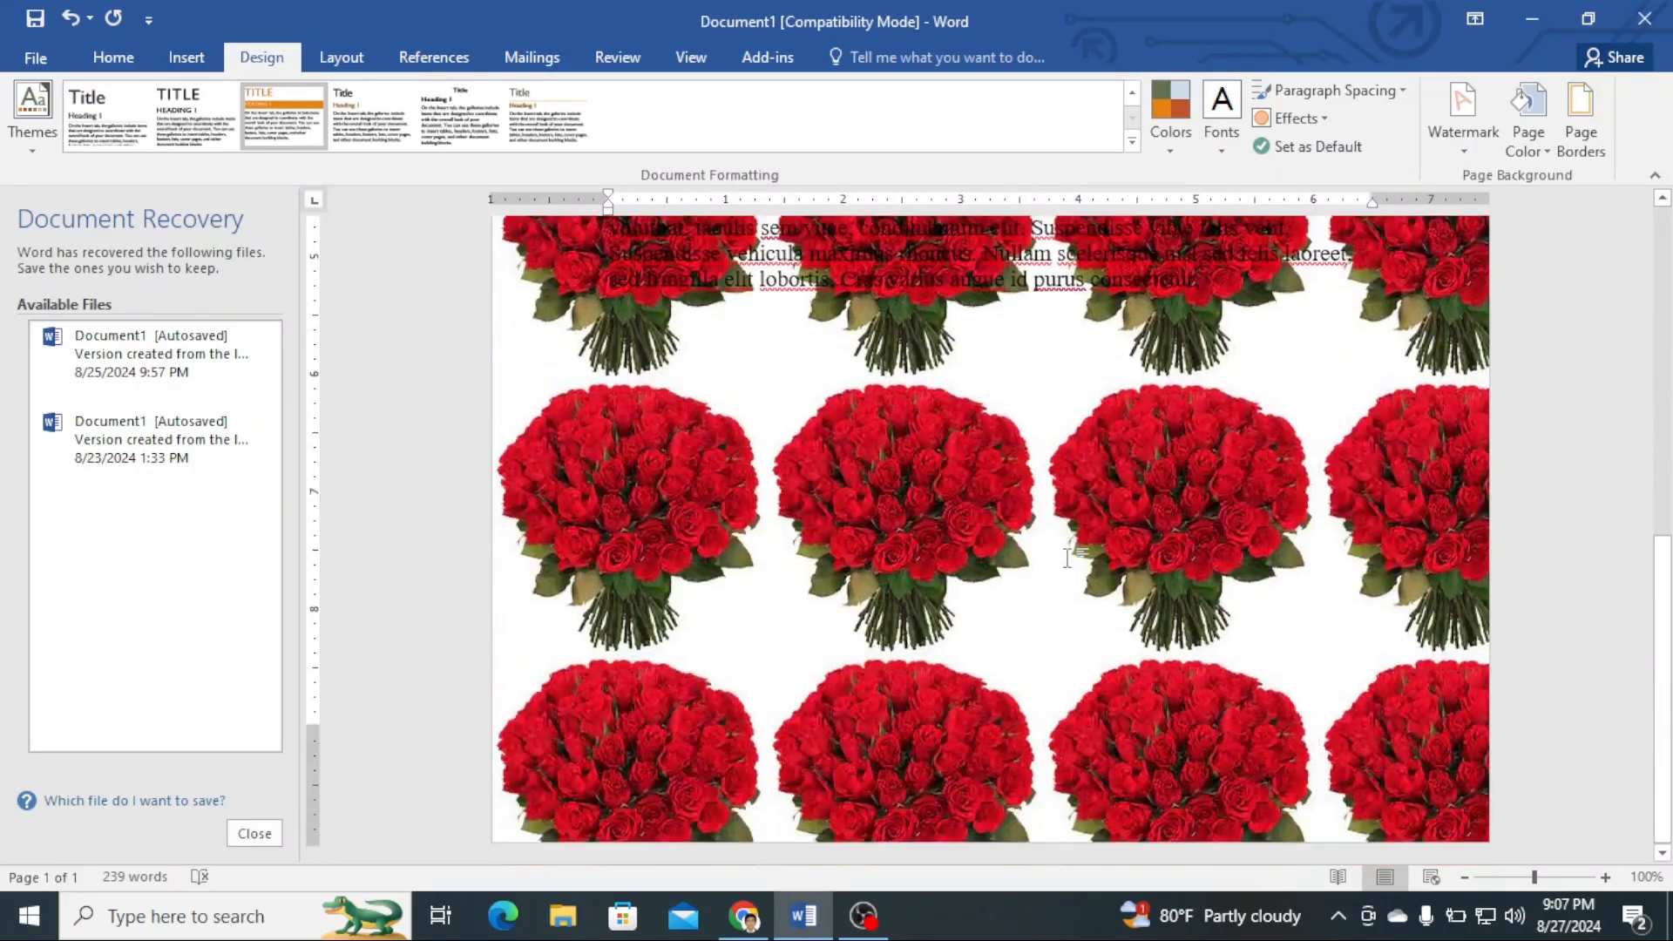
pyautogui.scroll(7, 1069, 558)
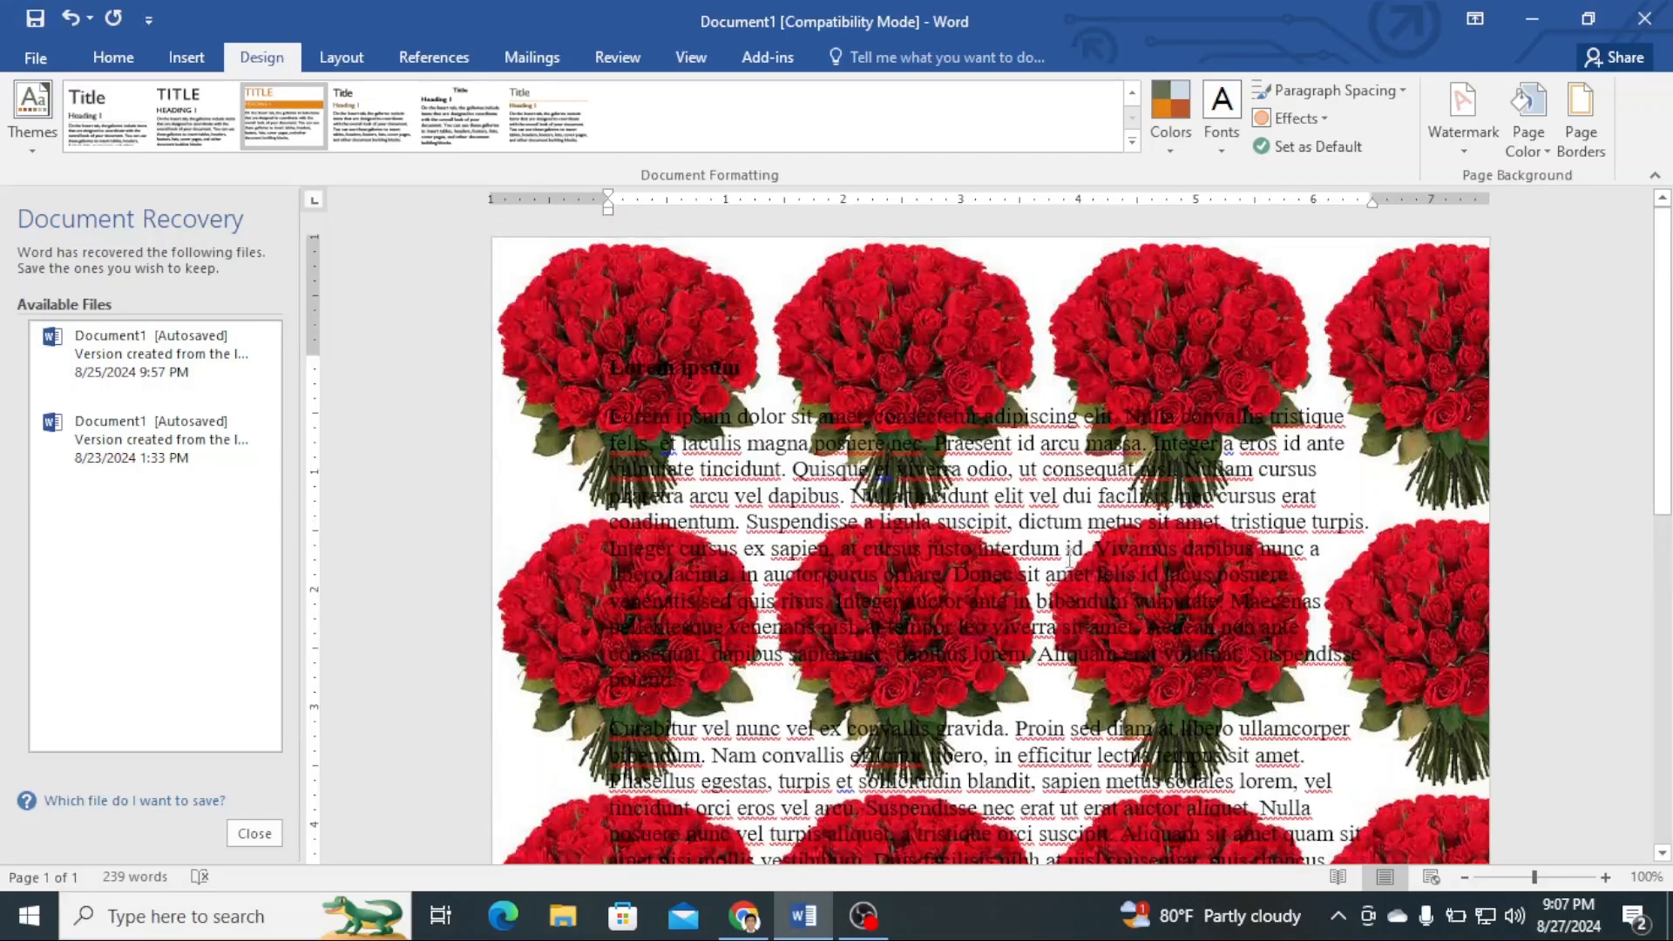
pyautogui.scroll(-2, 1016, 537)
pyautogui.scroll(2, 1016, 537)
pyautogui.click(1550, 153)
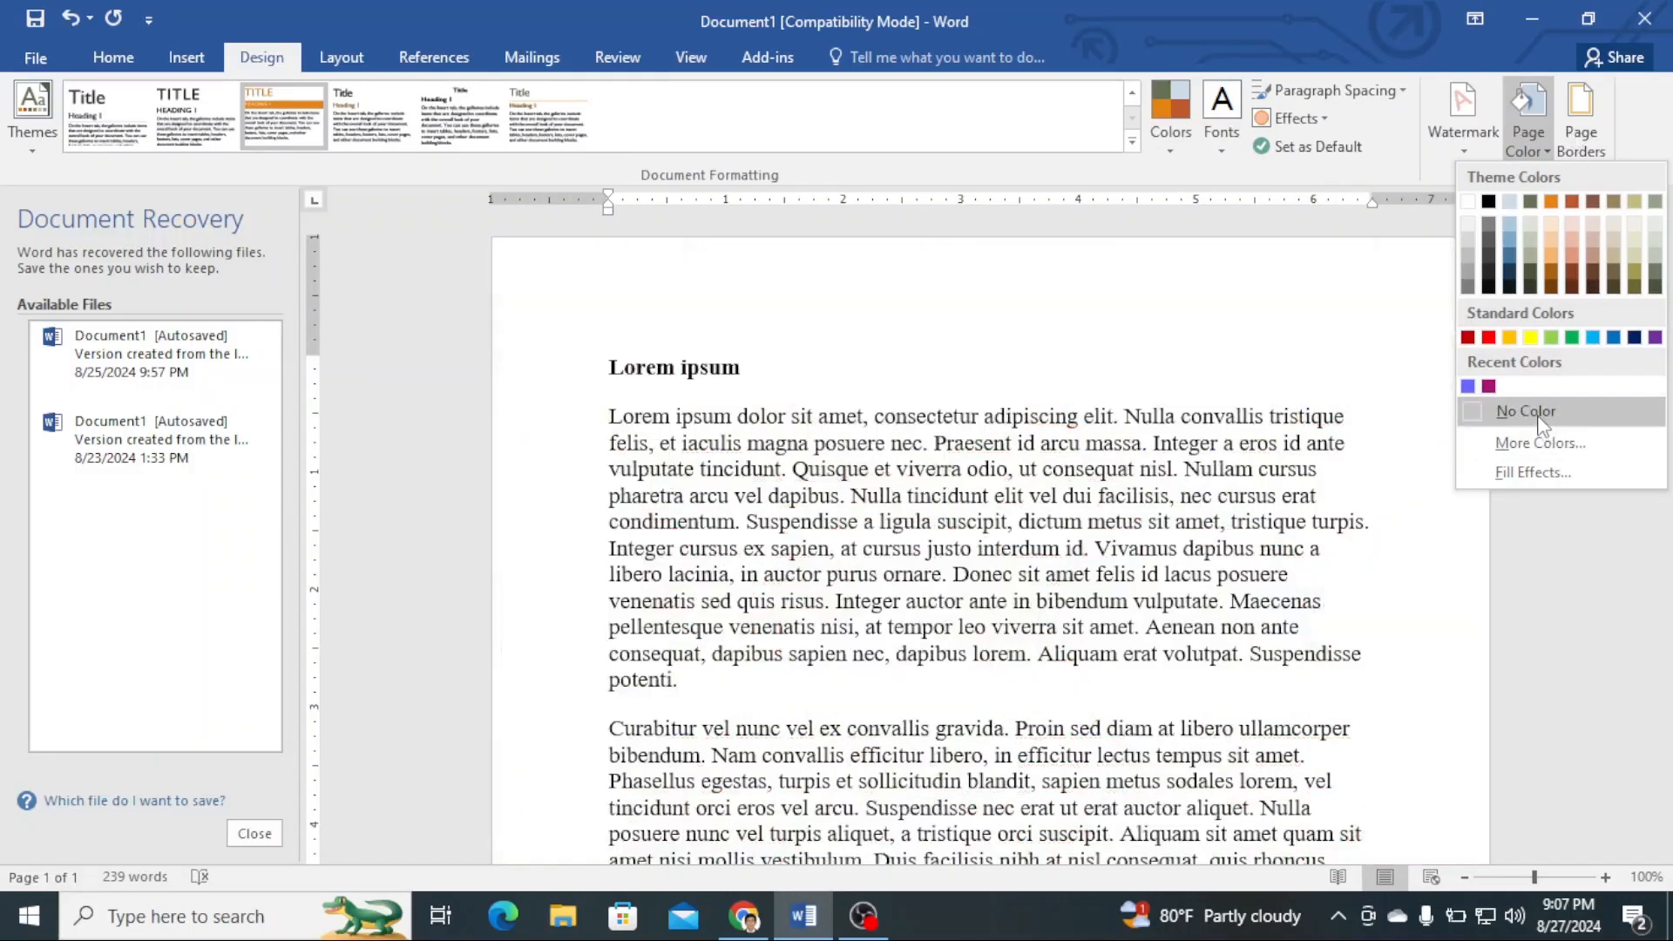
pyautogui.click(1541, 425)
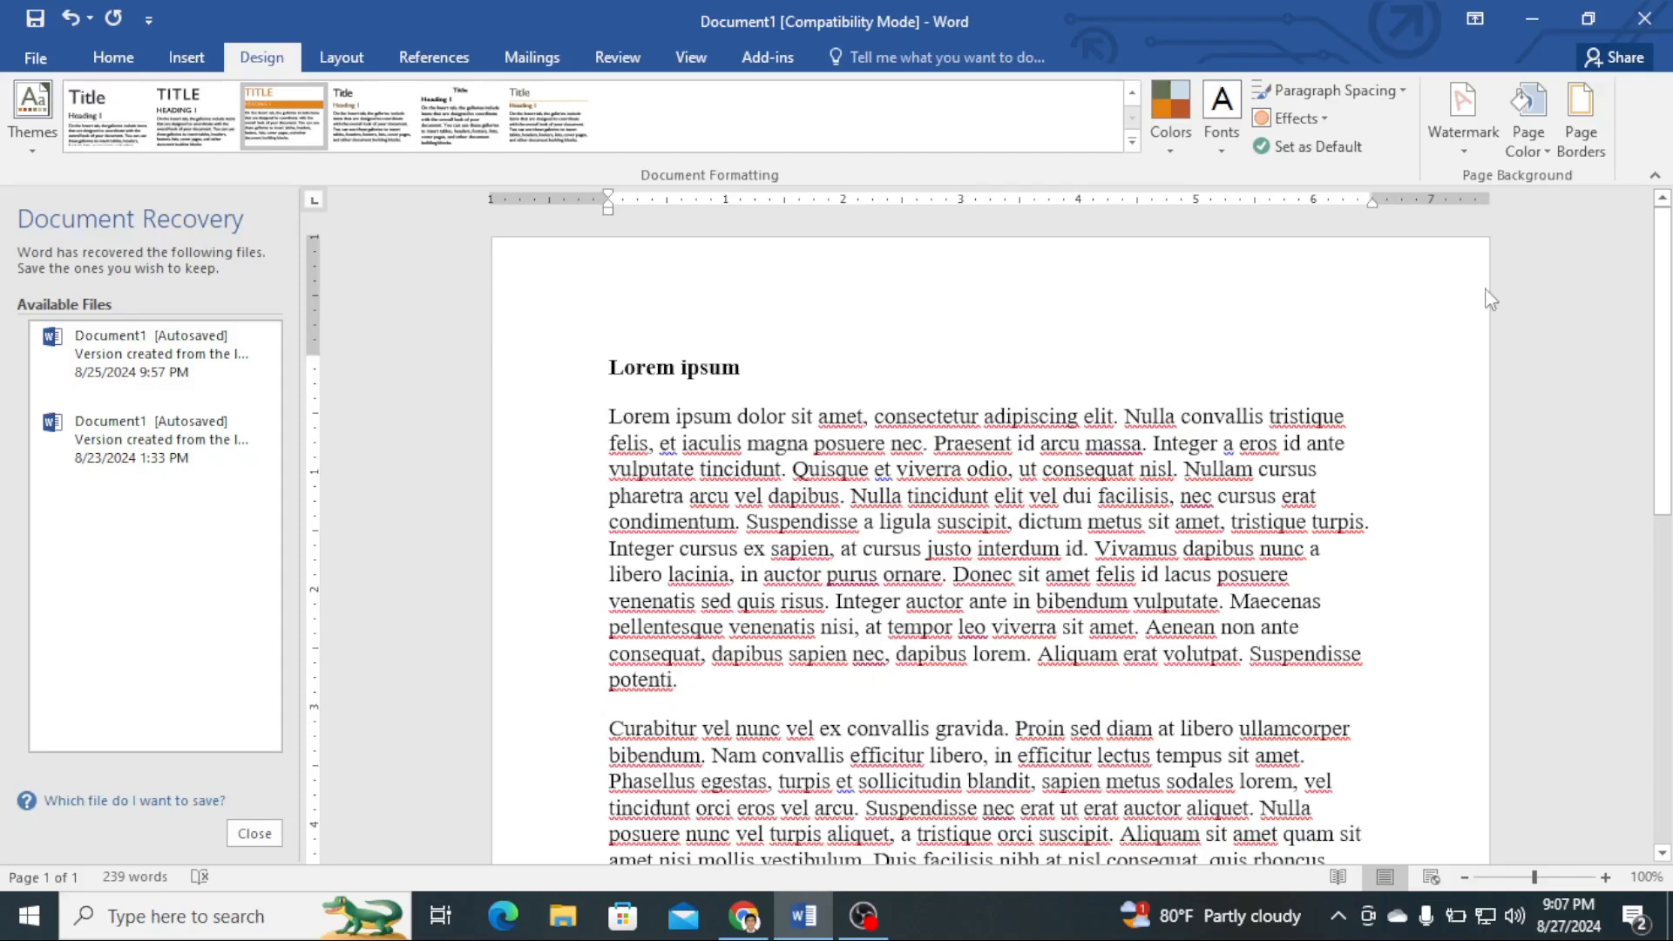
# - Add a Dark Red box page border, 4½ pt wide, to the whole document
pyautogui.scroll(-4, 1299, 306)
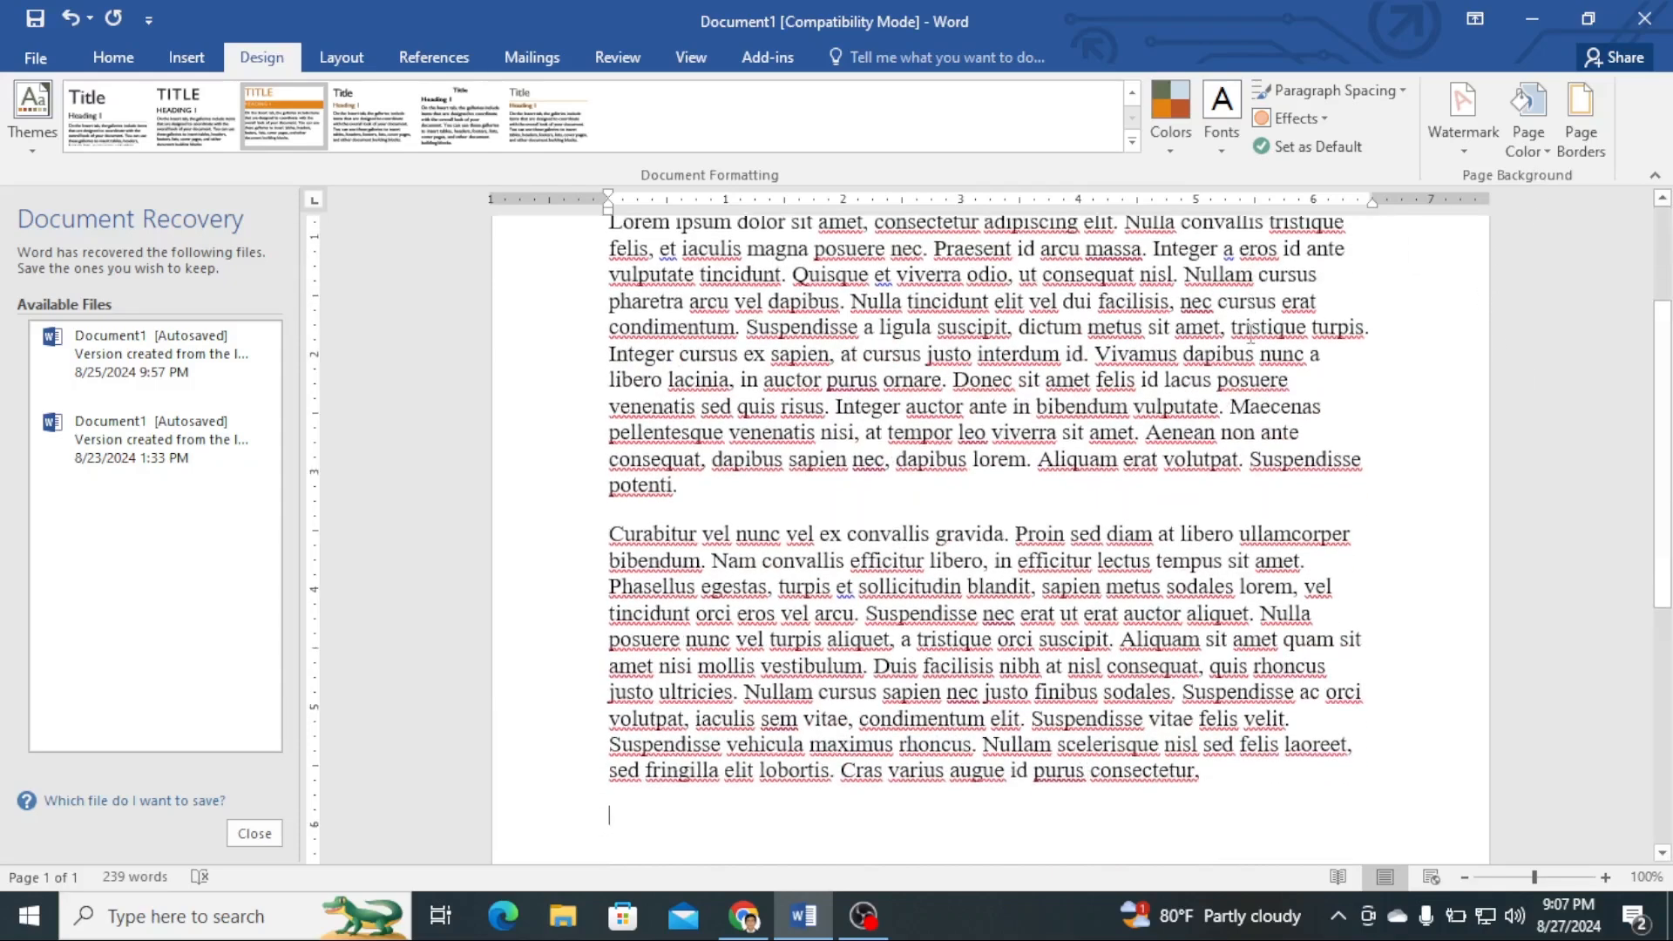
pyautogui.scroll(1, 1251, 334)
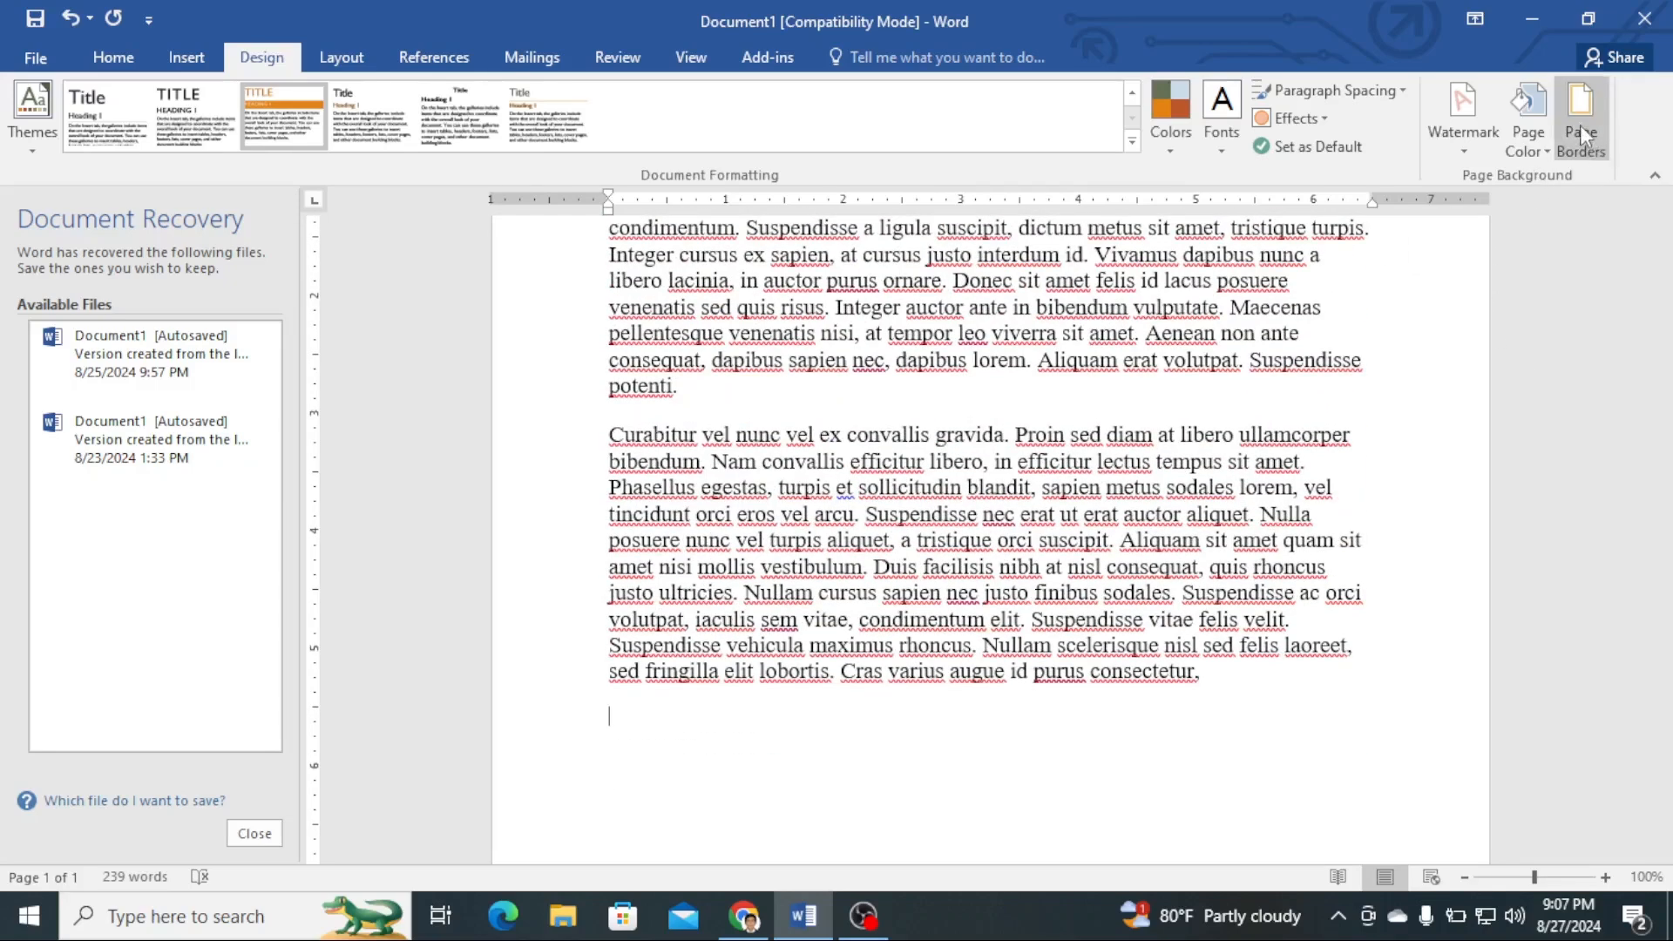
pyautogui.click(1580, 124)
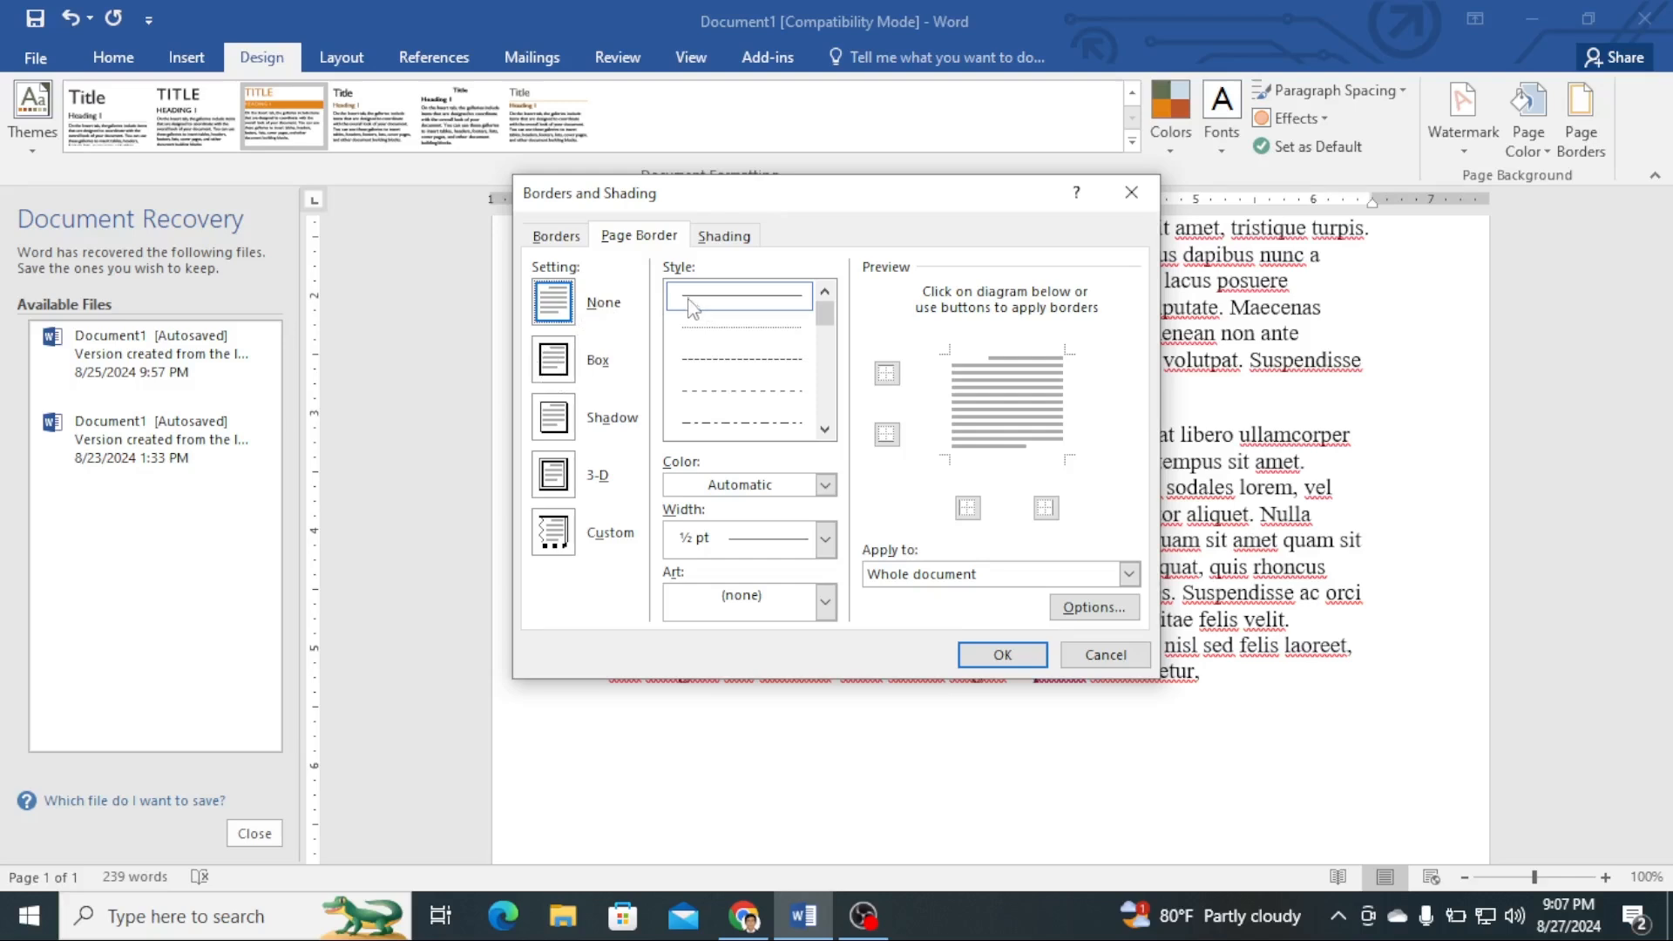
pyautogui.click(564, 365)
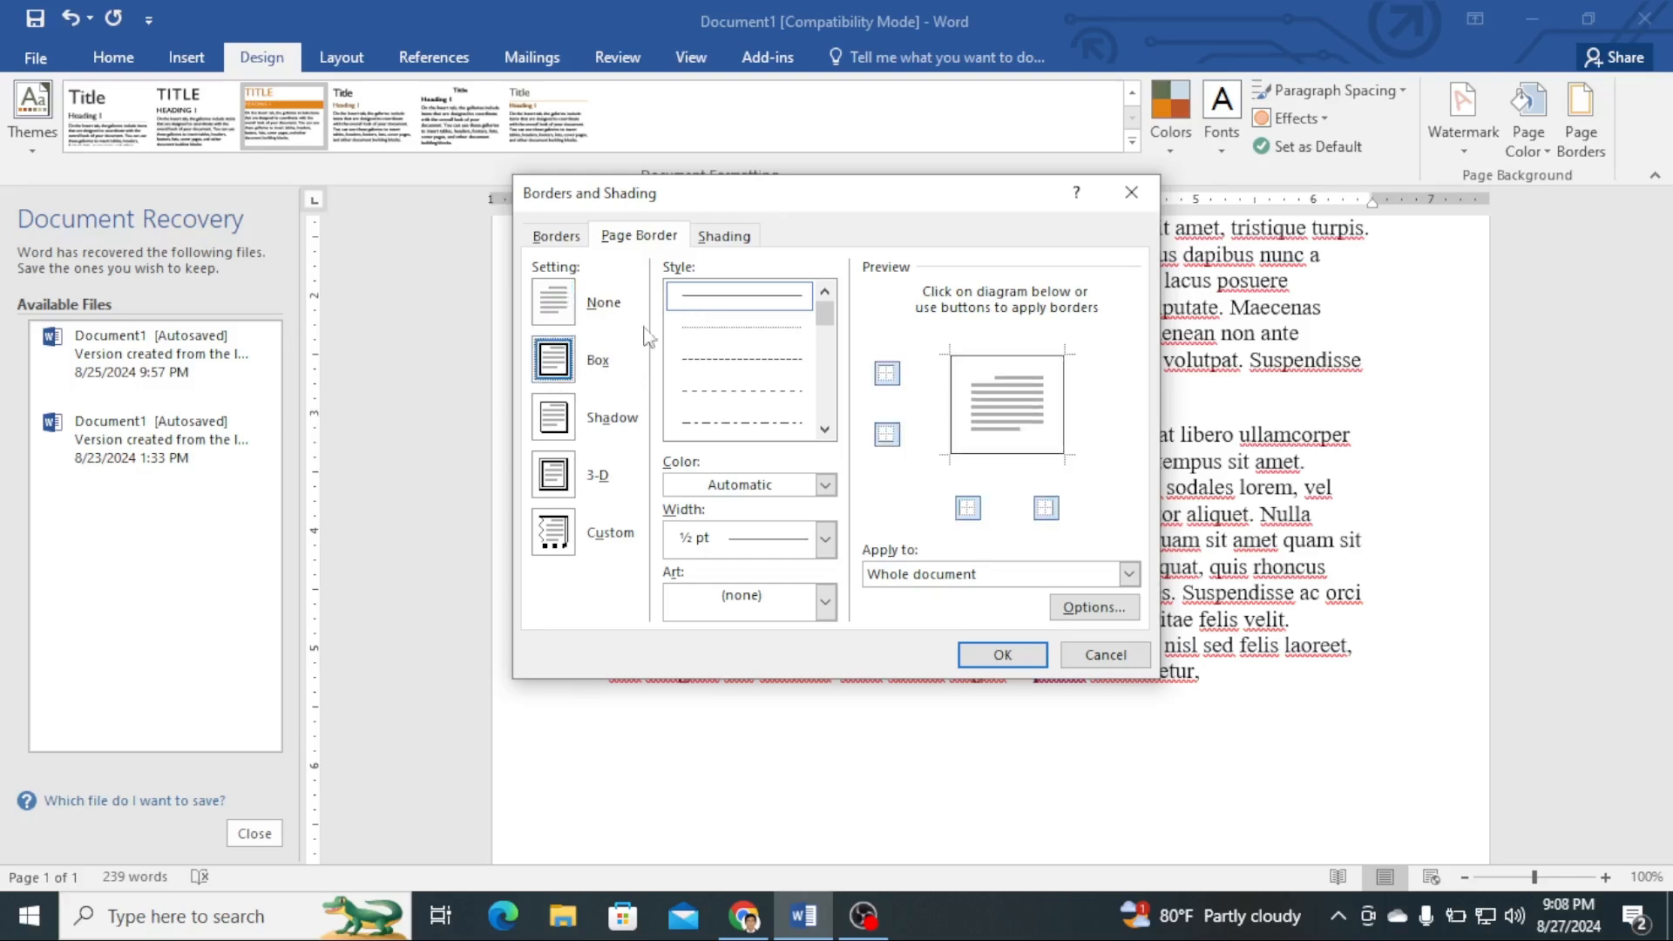
pyautogui.click(825, 485)
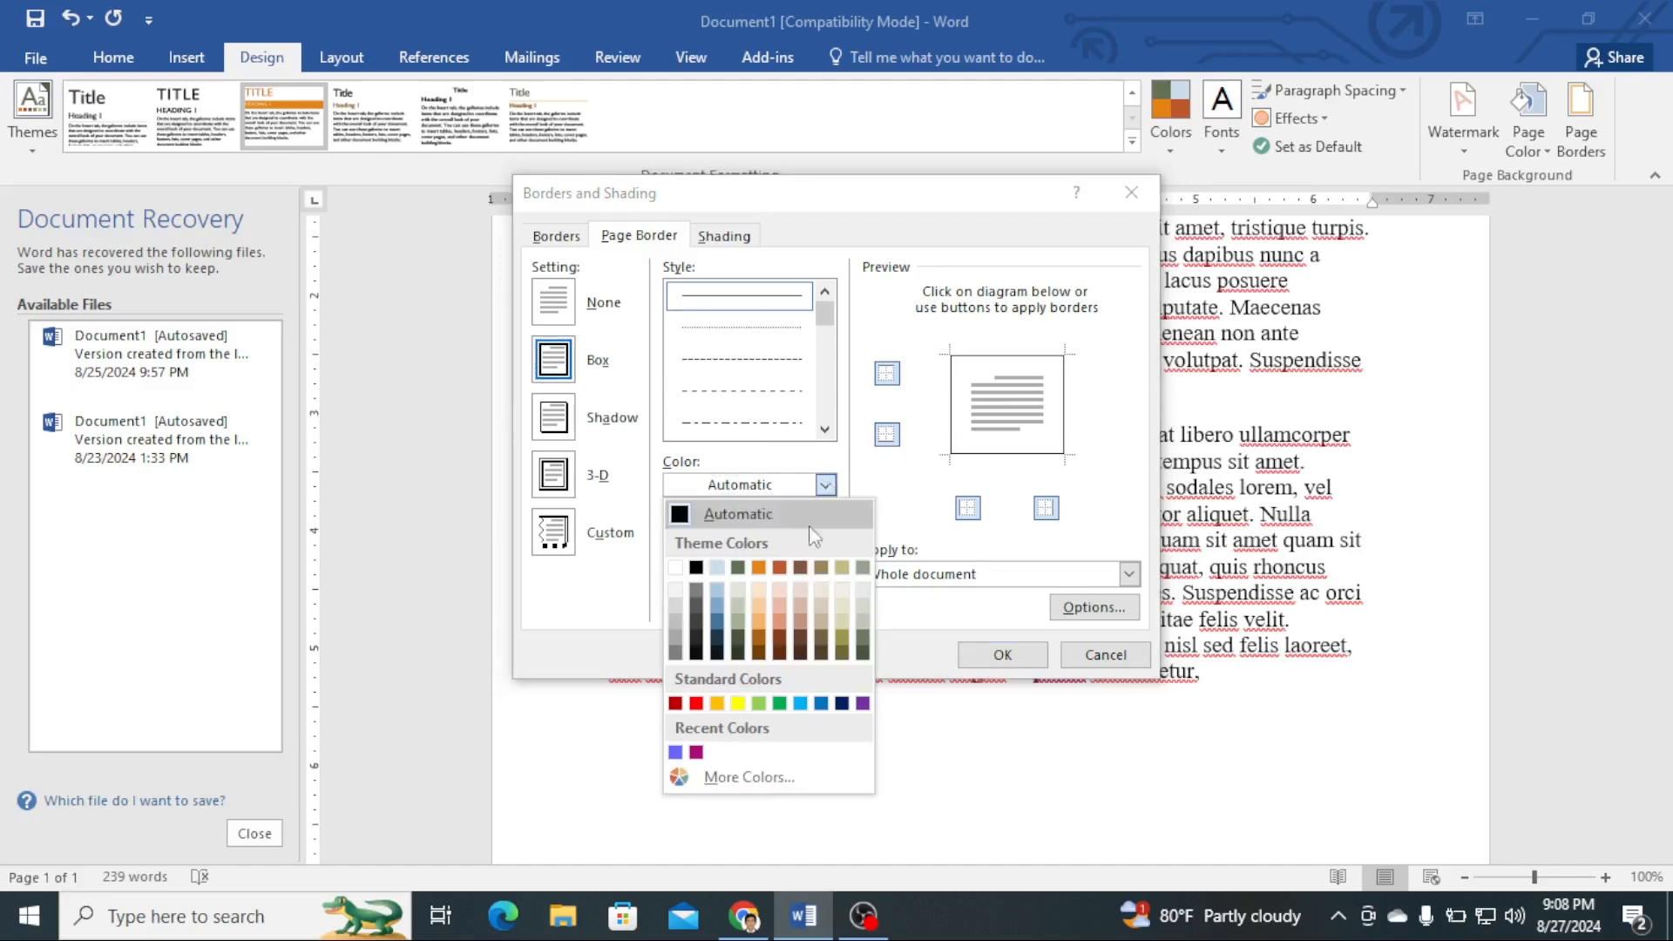
pyautogui.click(675, 703)
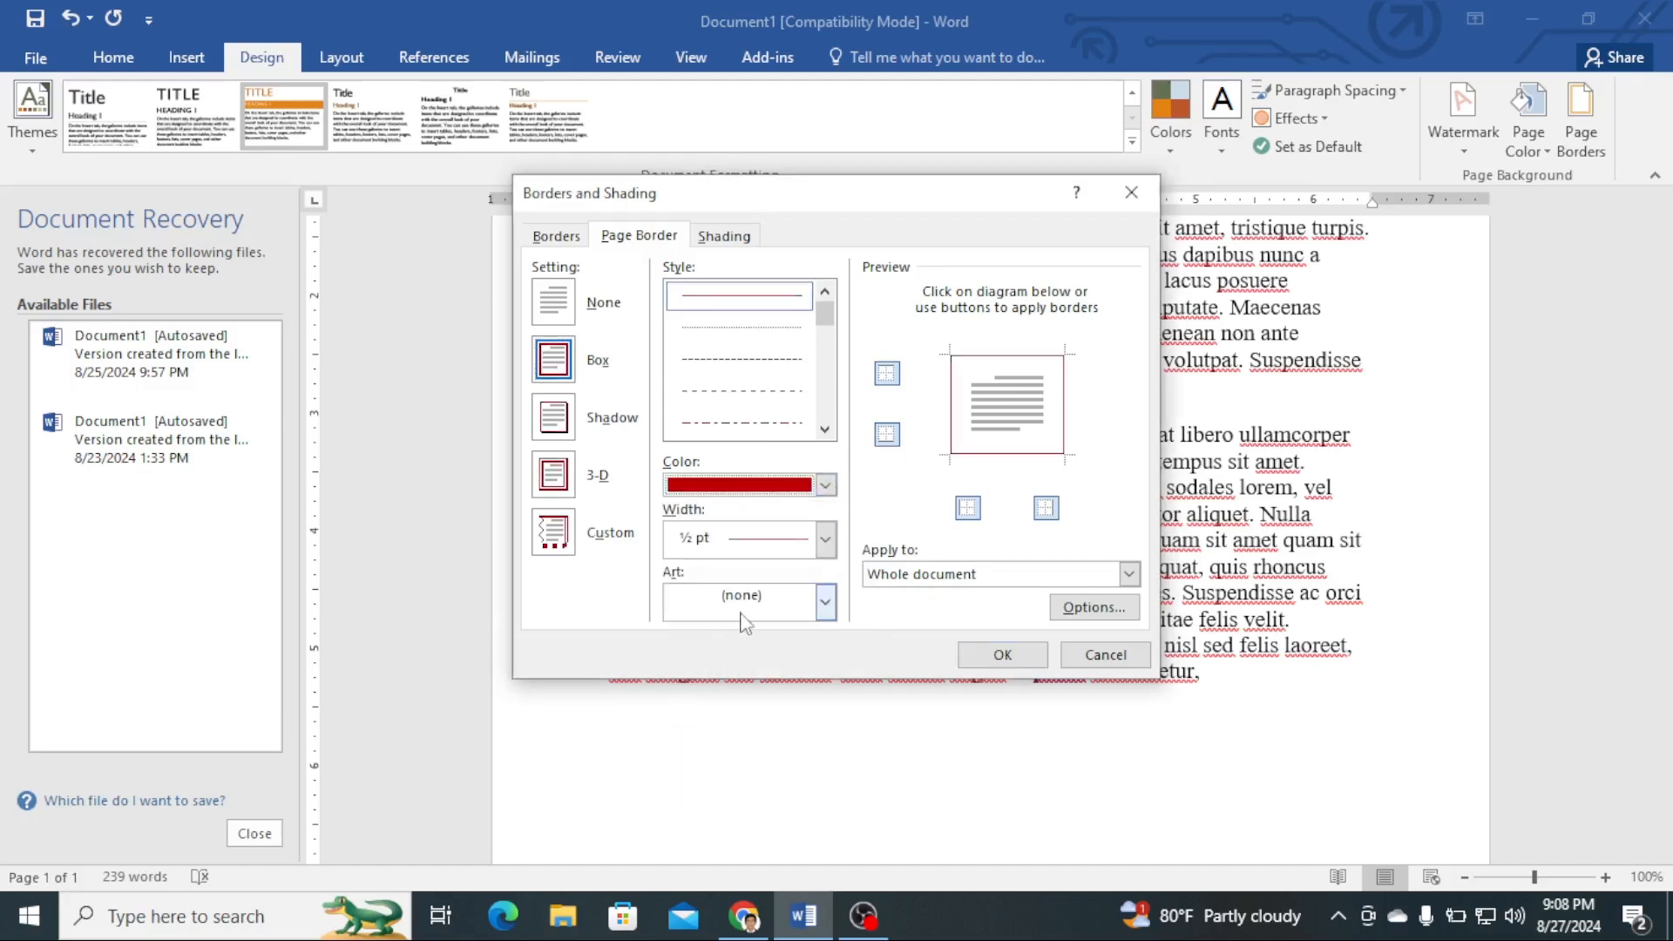
pyautogui.click(824, 540)
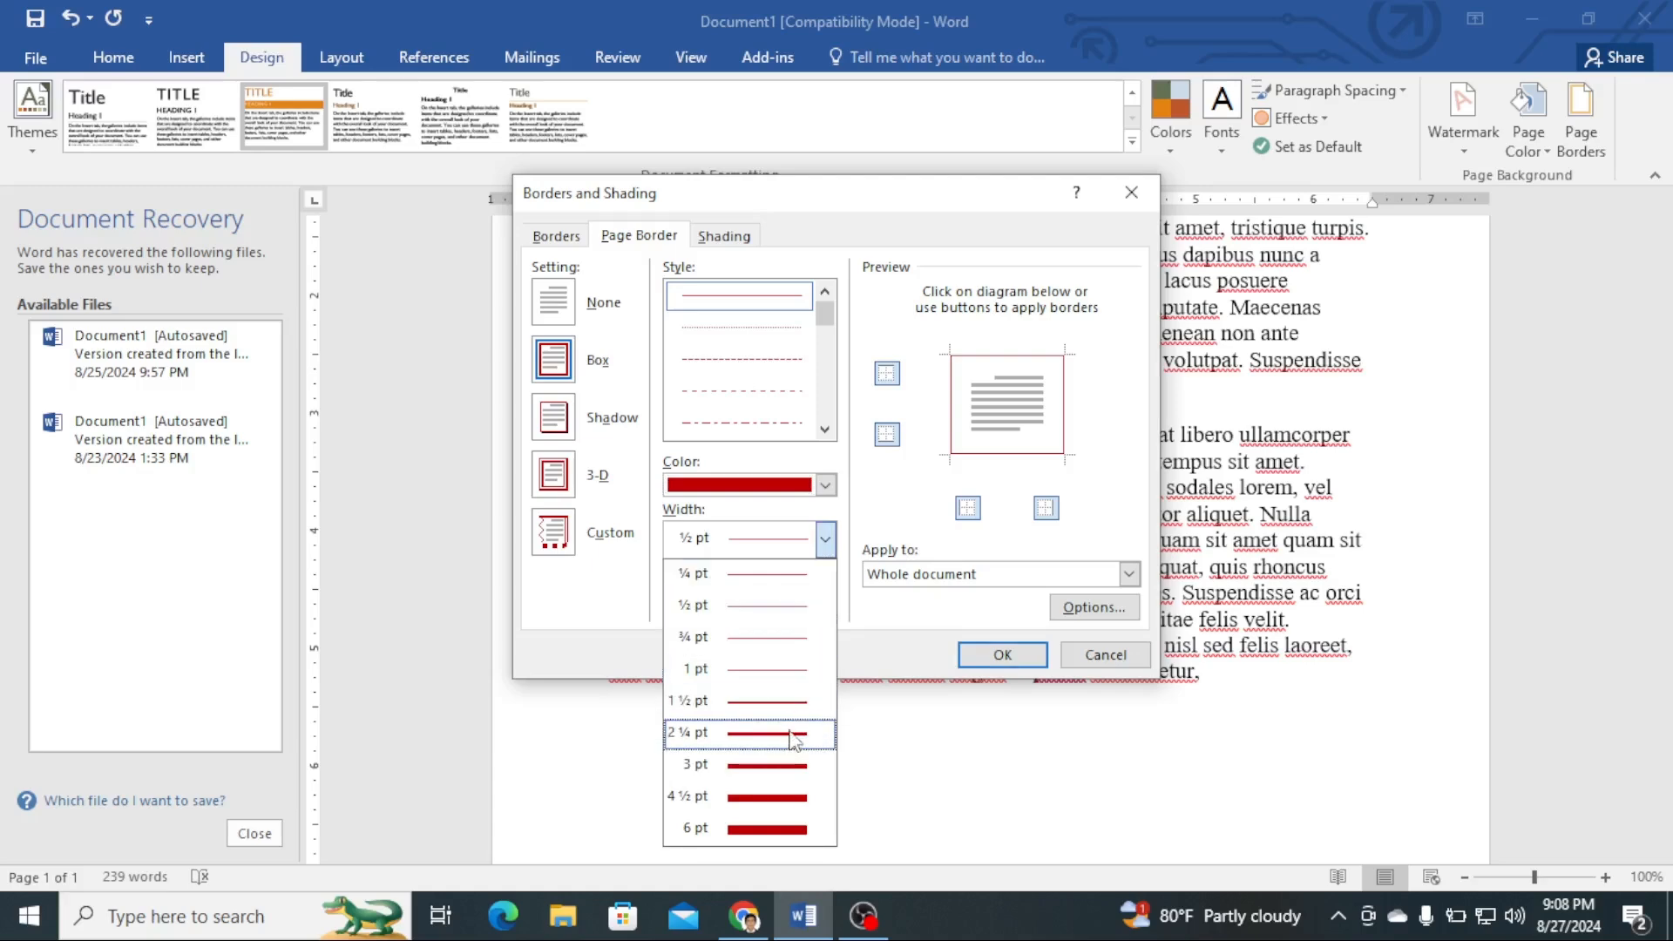
pyautogui.click(795, 797)
pyautogui.click(996, 656)
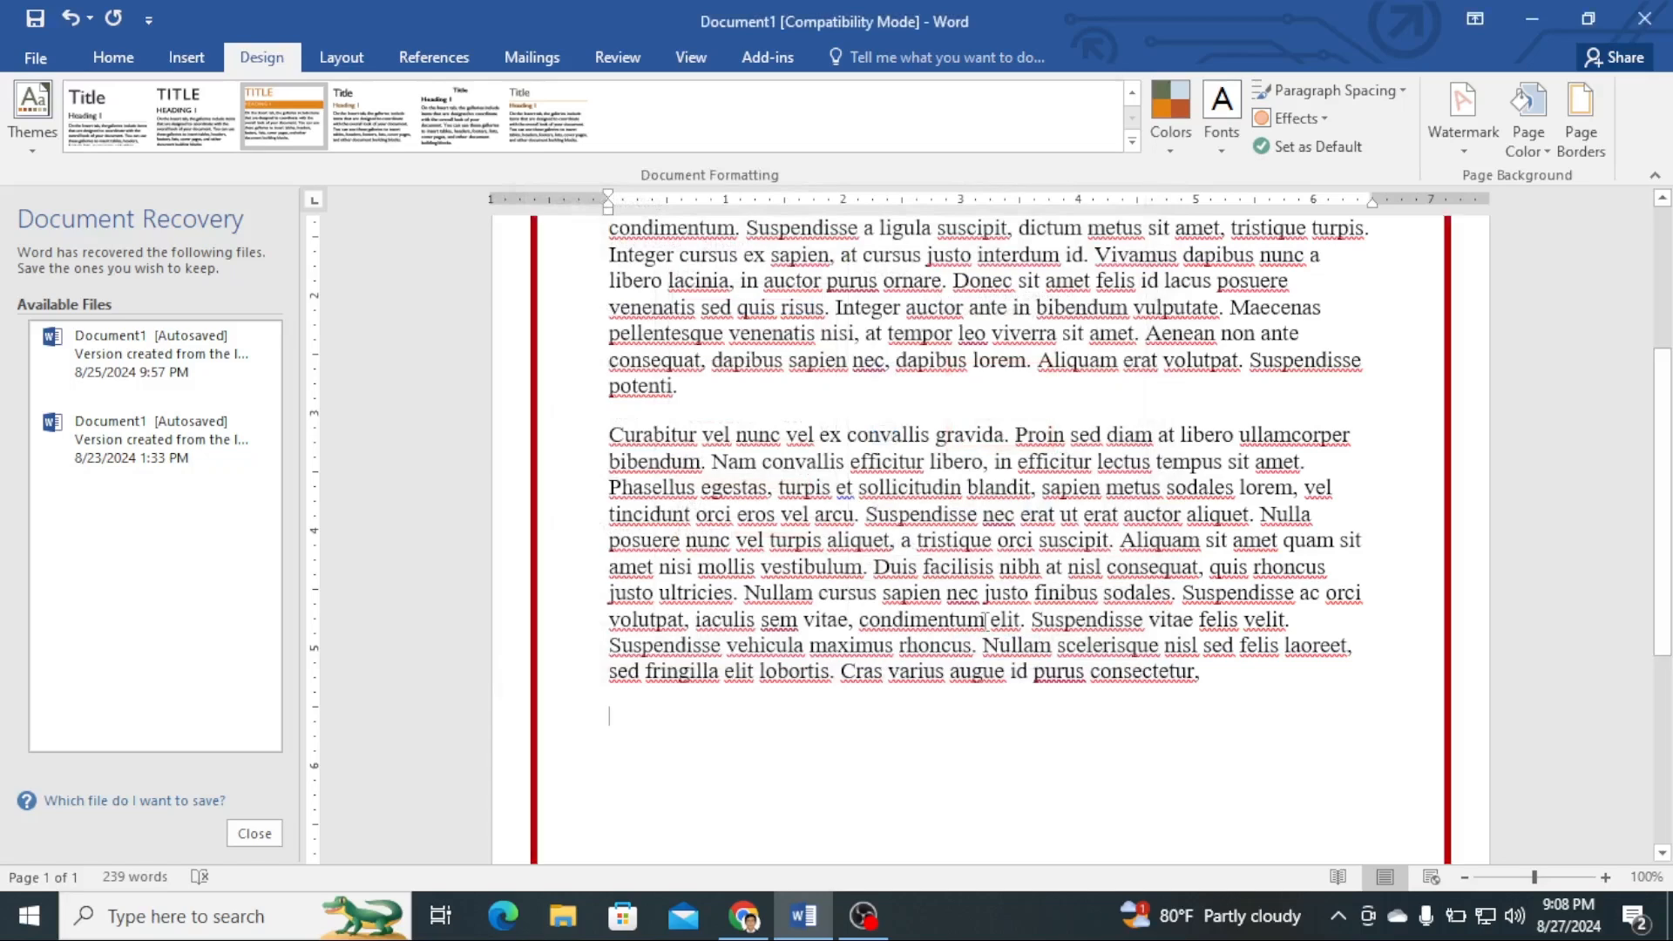
# - Change the page border setting from Box to Shadow
pyautogui.scroll(3, 1487, 580)
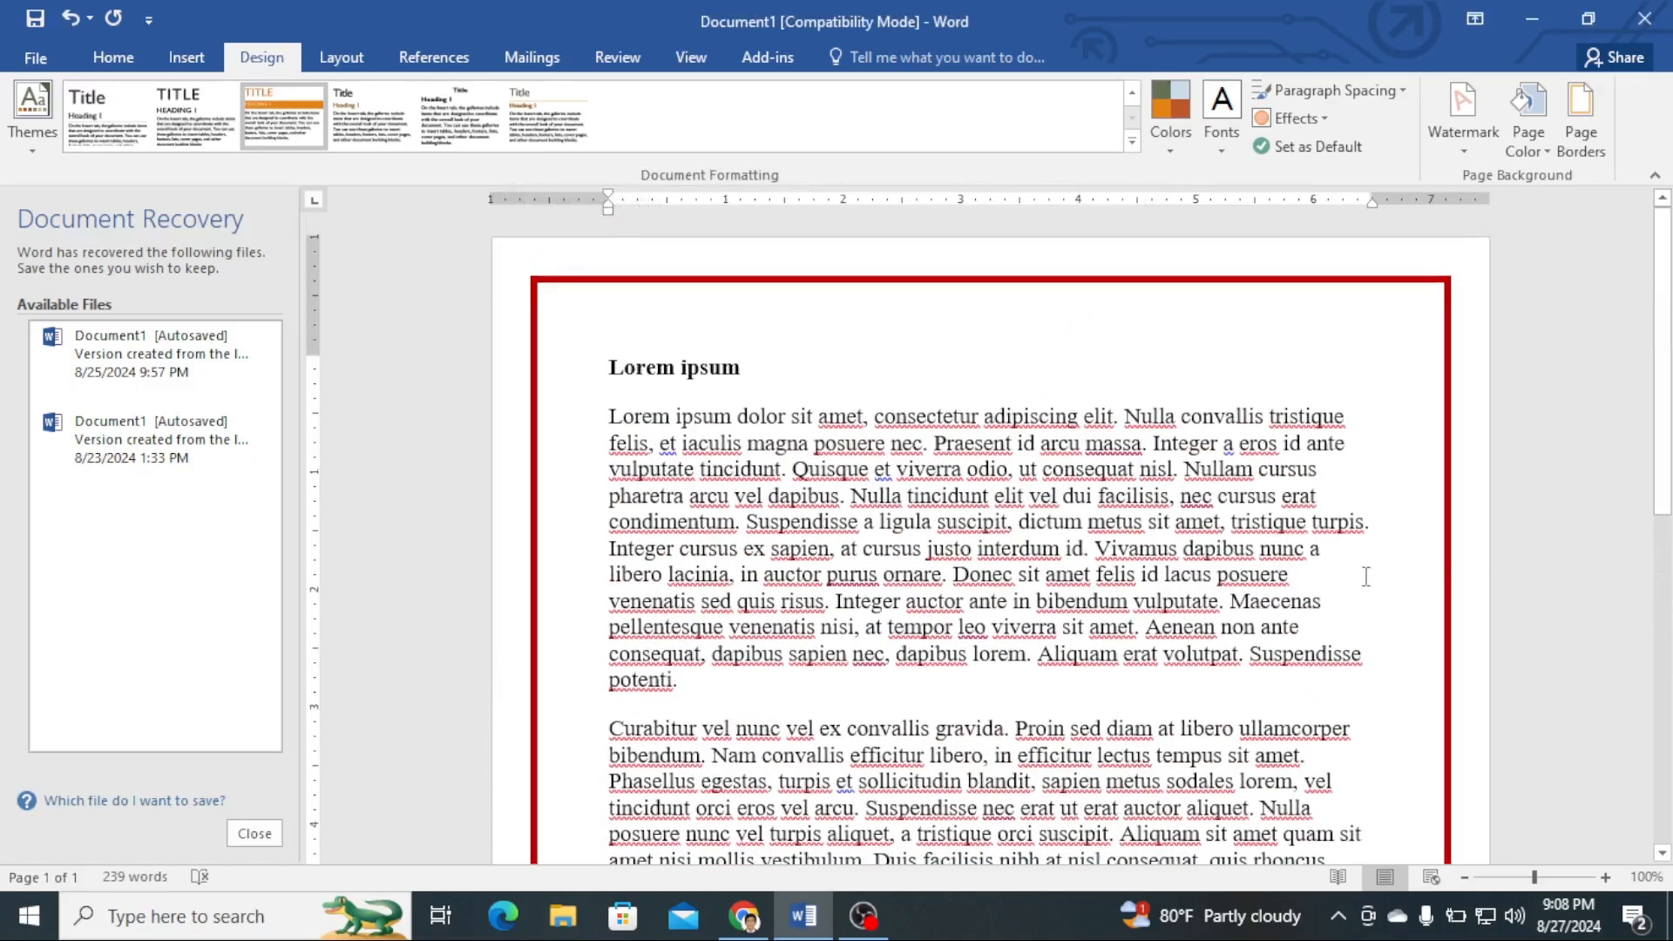
pyautogui.scroll(-6, 1366, 572)
pyautogui.scroll(-2, 1337, 567)
pyautogui.scroll(4, 1411, 553)
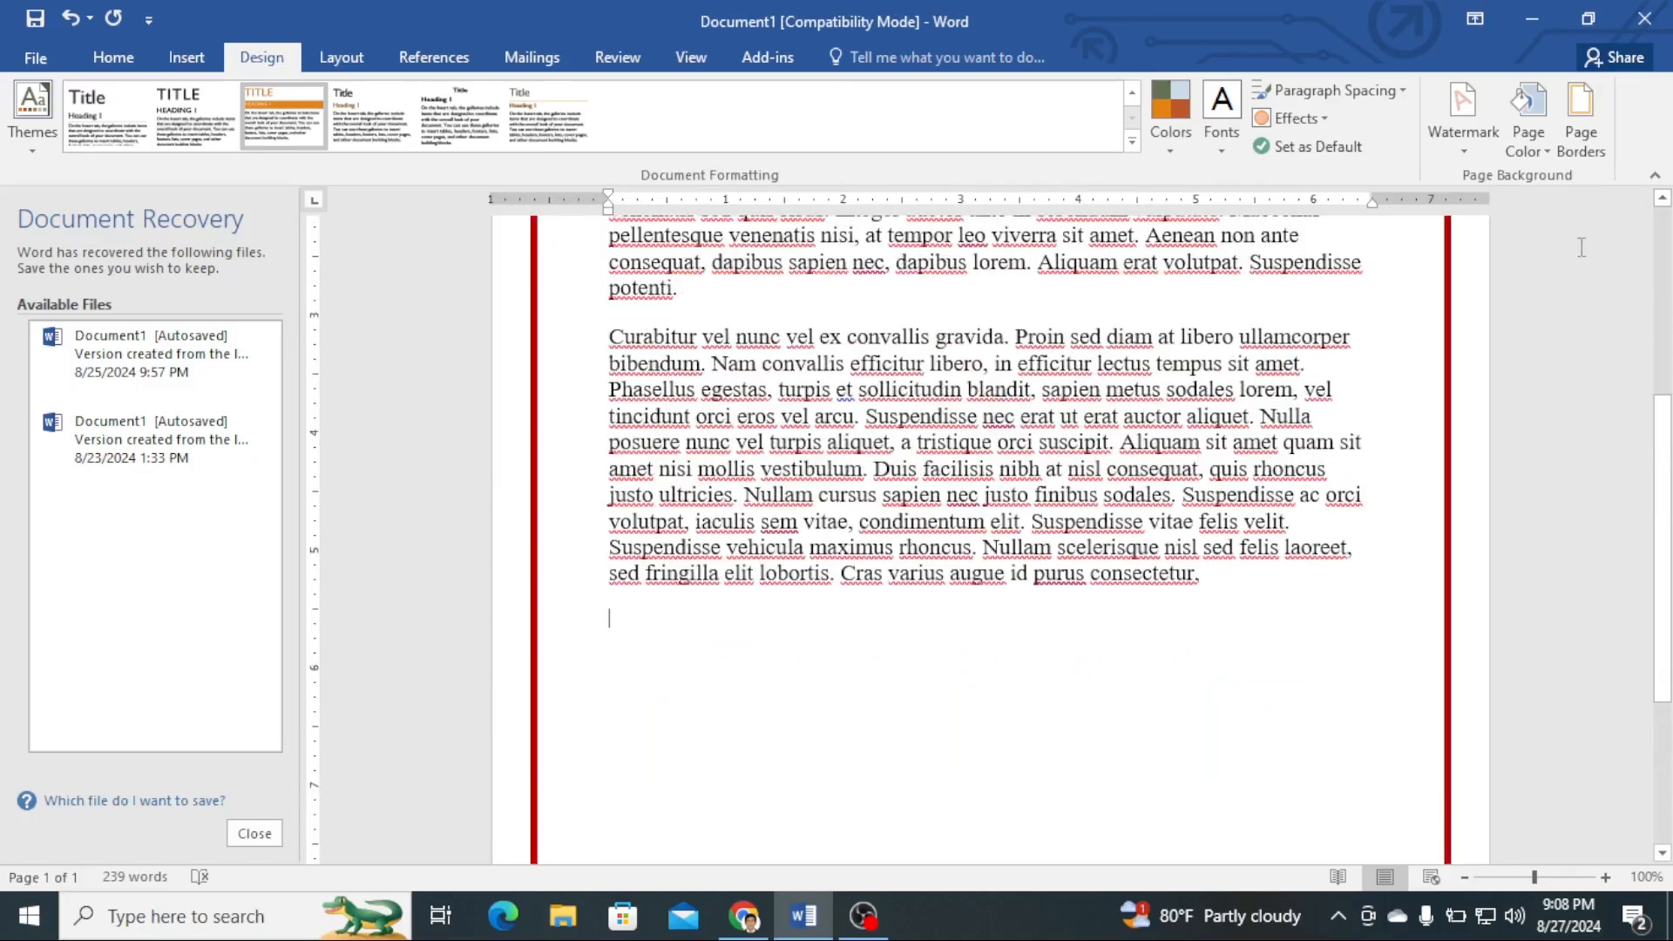
pyautogui.click(1584, 131)
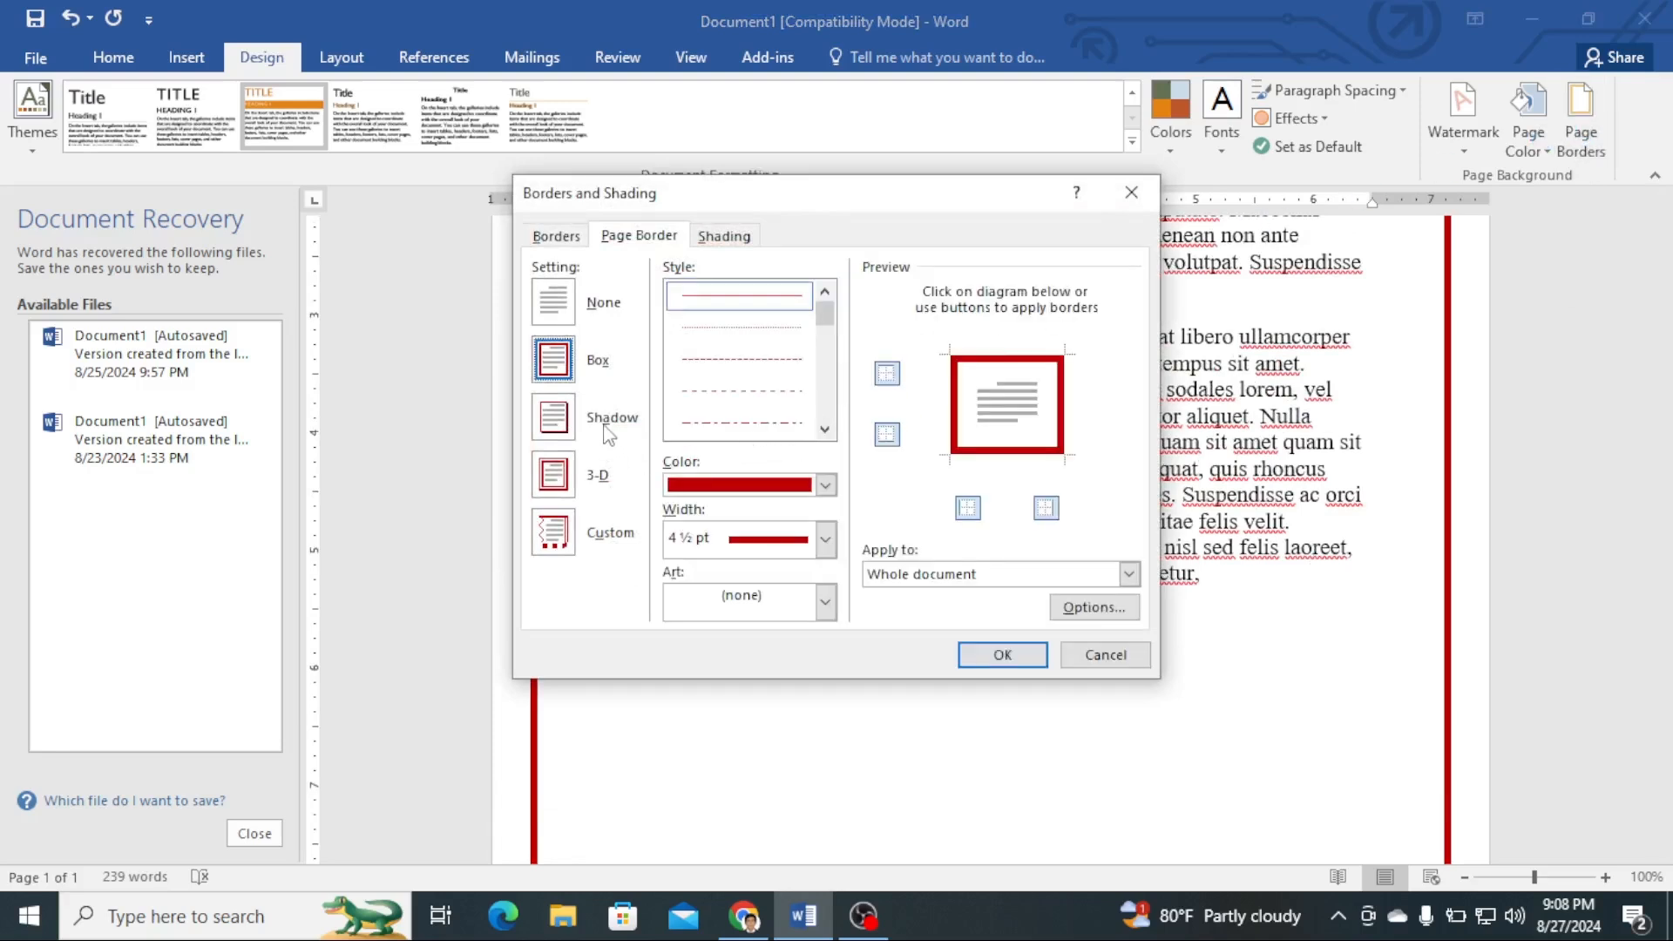
pyautogui.click(555, 422)
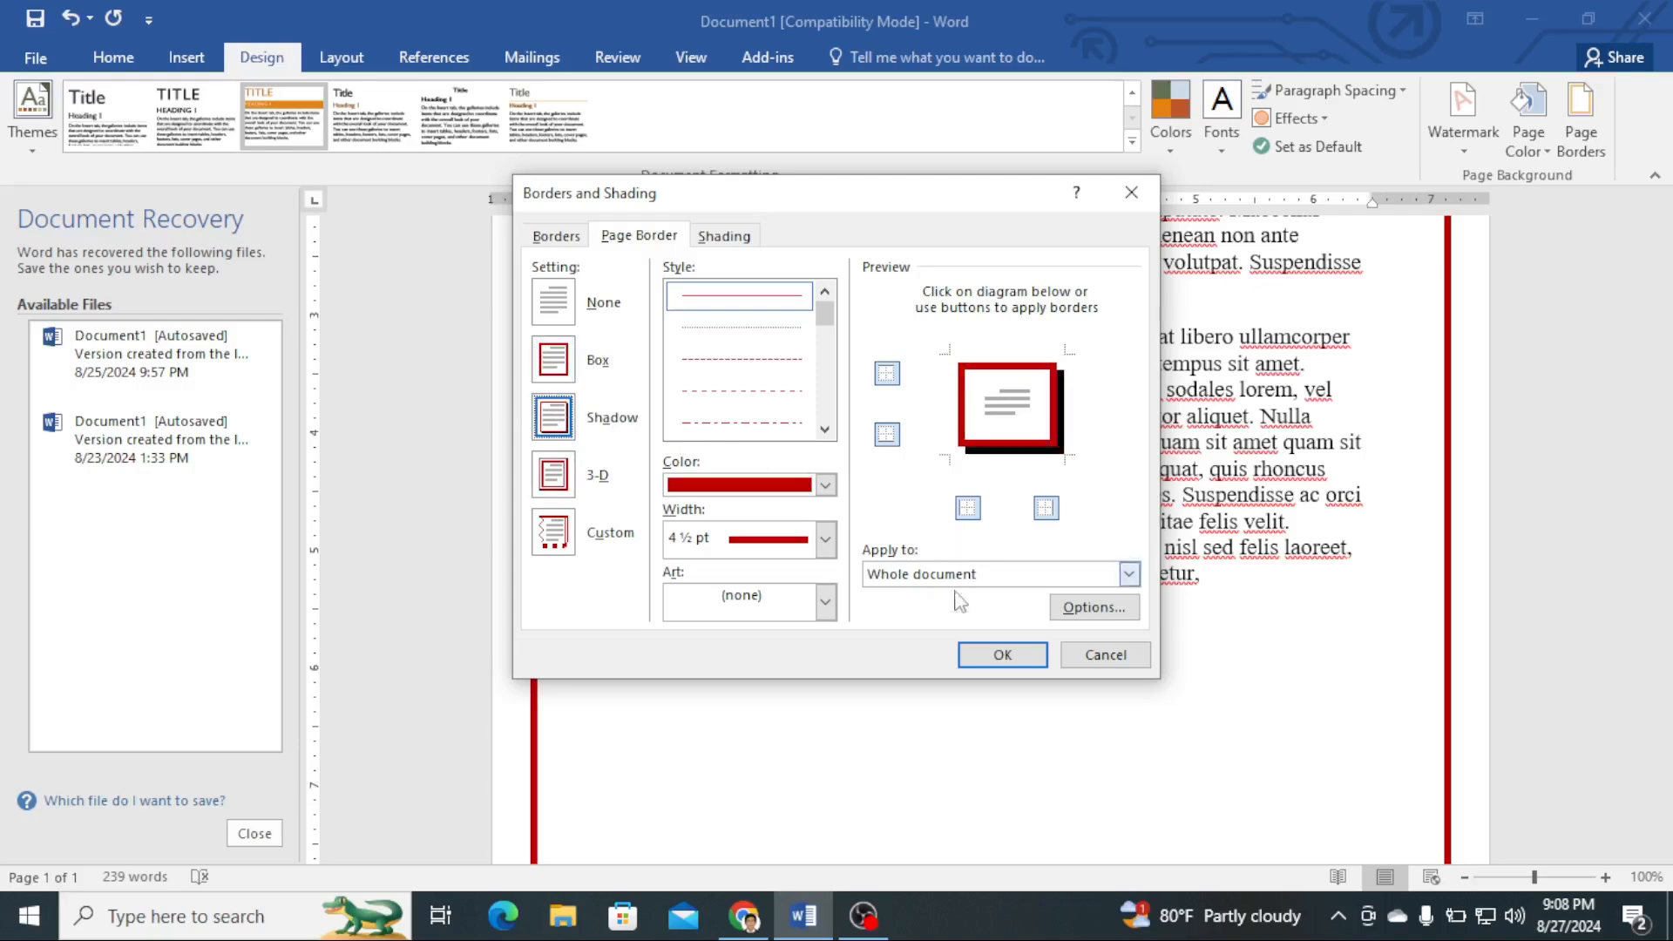
pyautogui.click(991, 658)
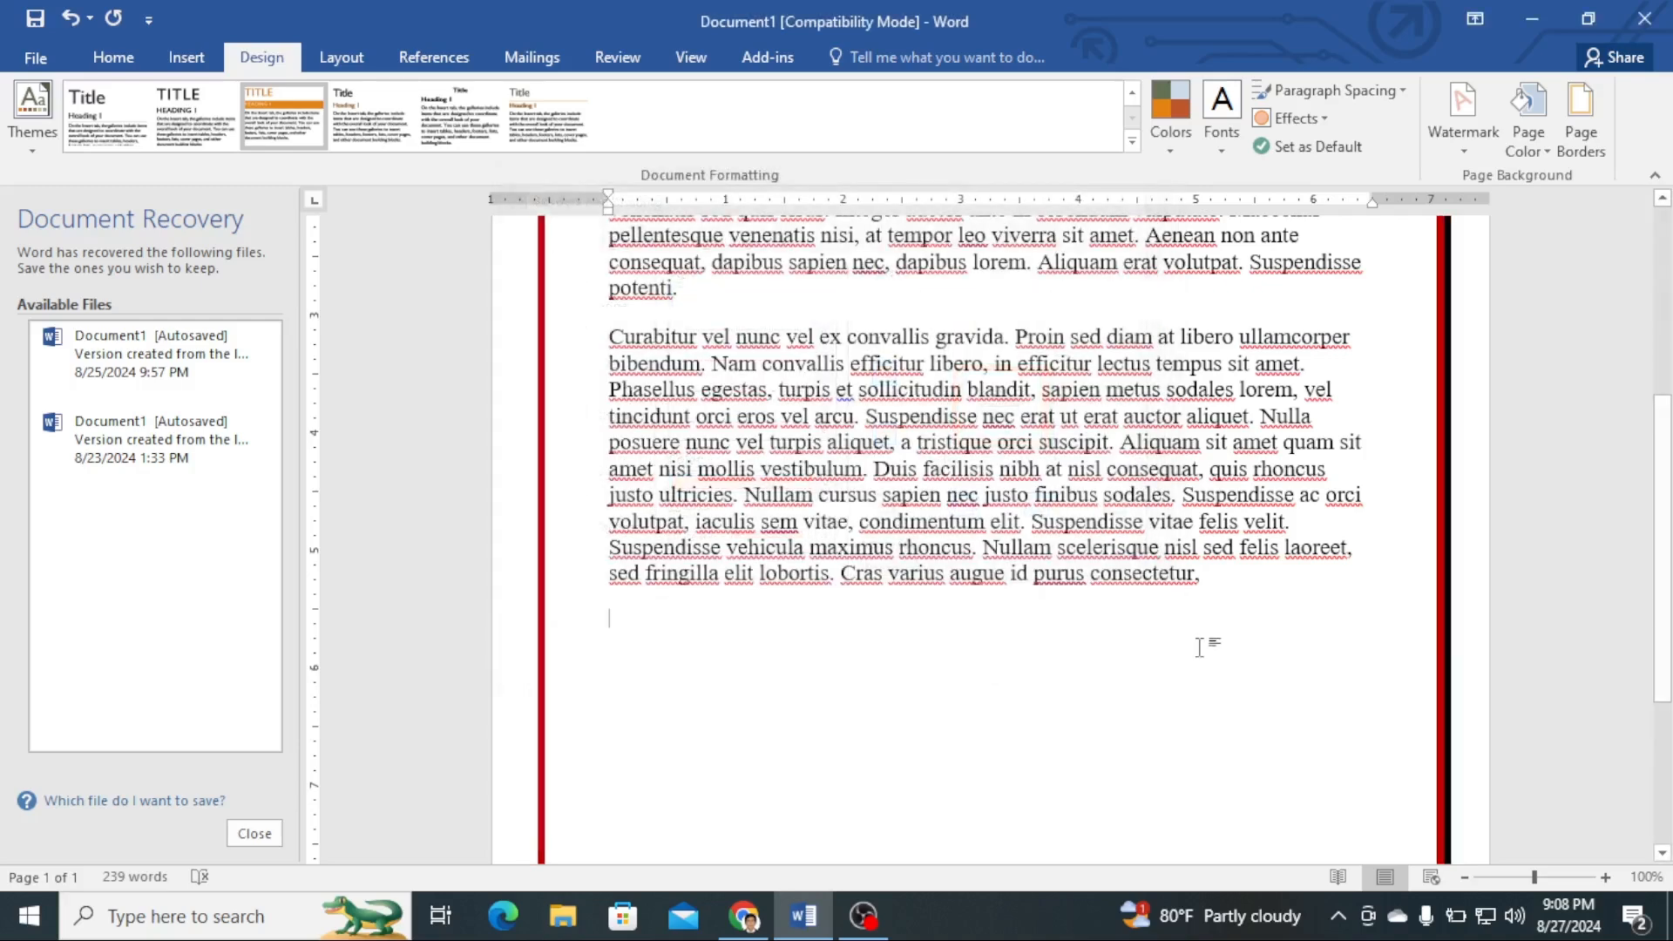
# - Examine the Borders and Shading dialog's Borders and Shading tabs, then close the dialog
pyautogui.scroll(2, 1359, 643)
pyautogui.scroll(3, 1366, 644)
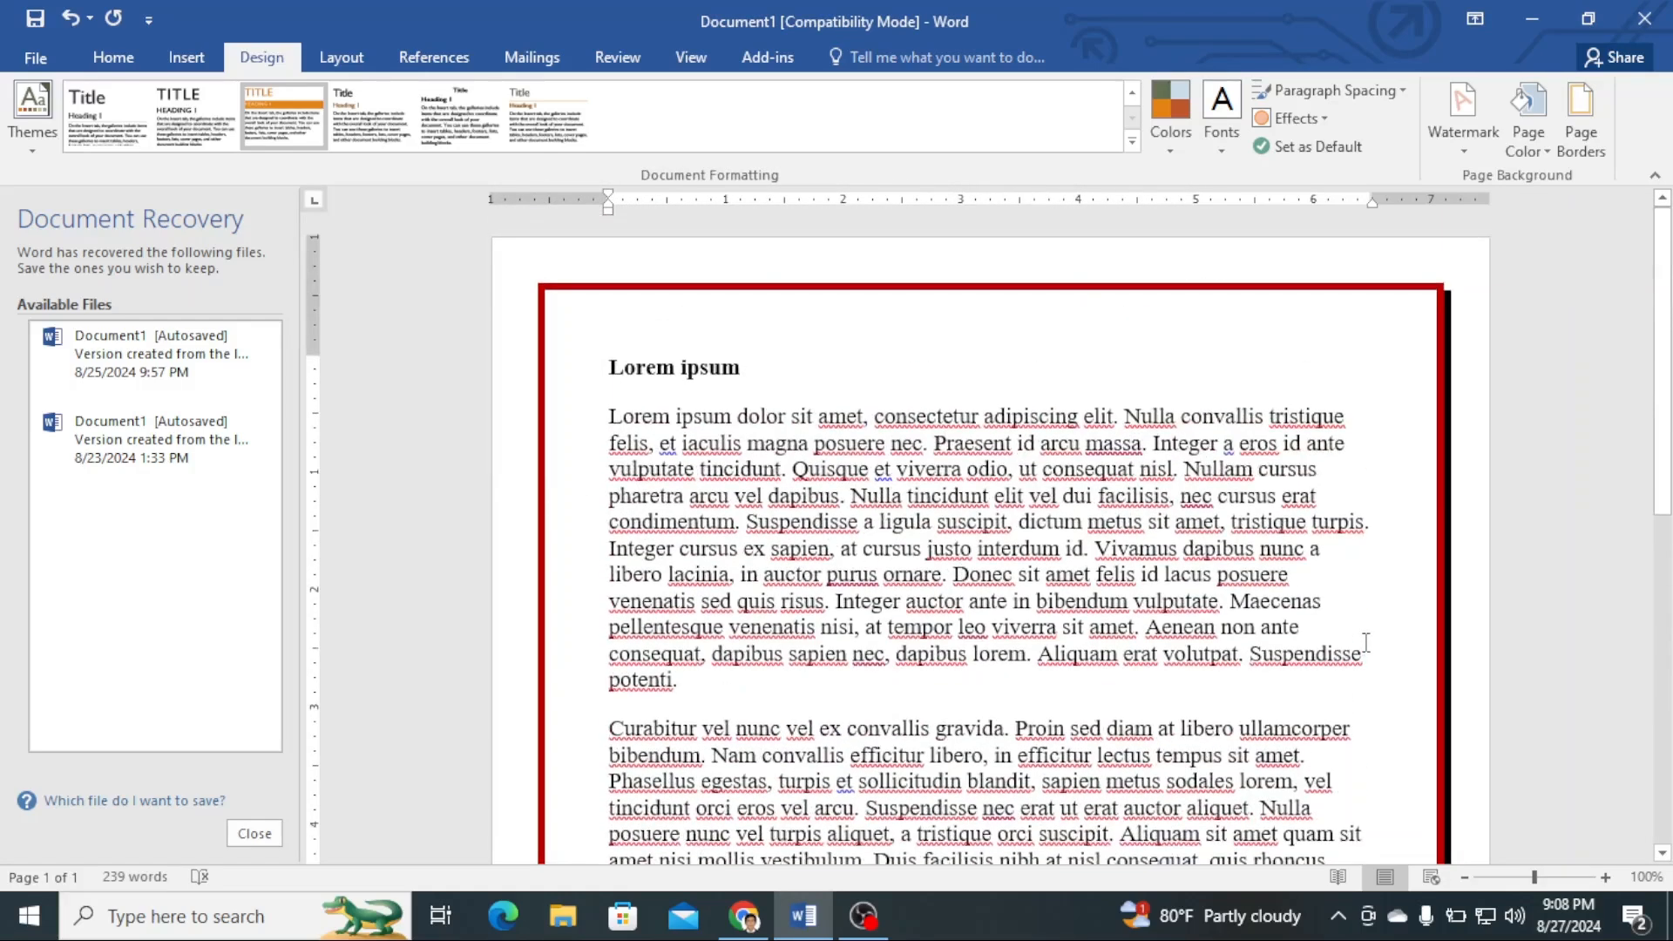
pyautogui.click(1528, 122)
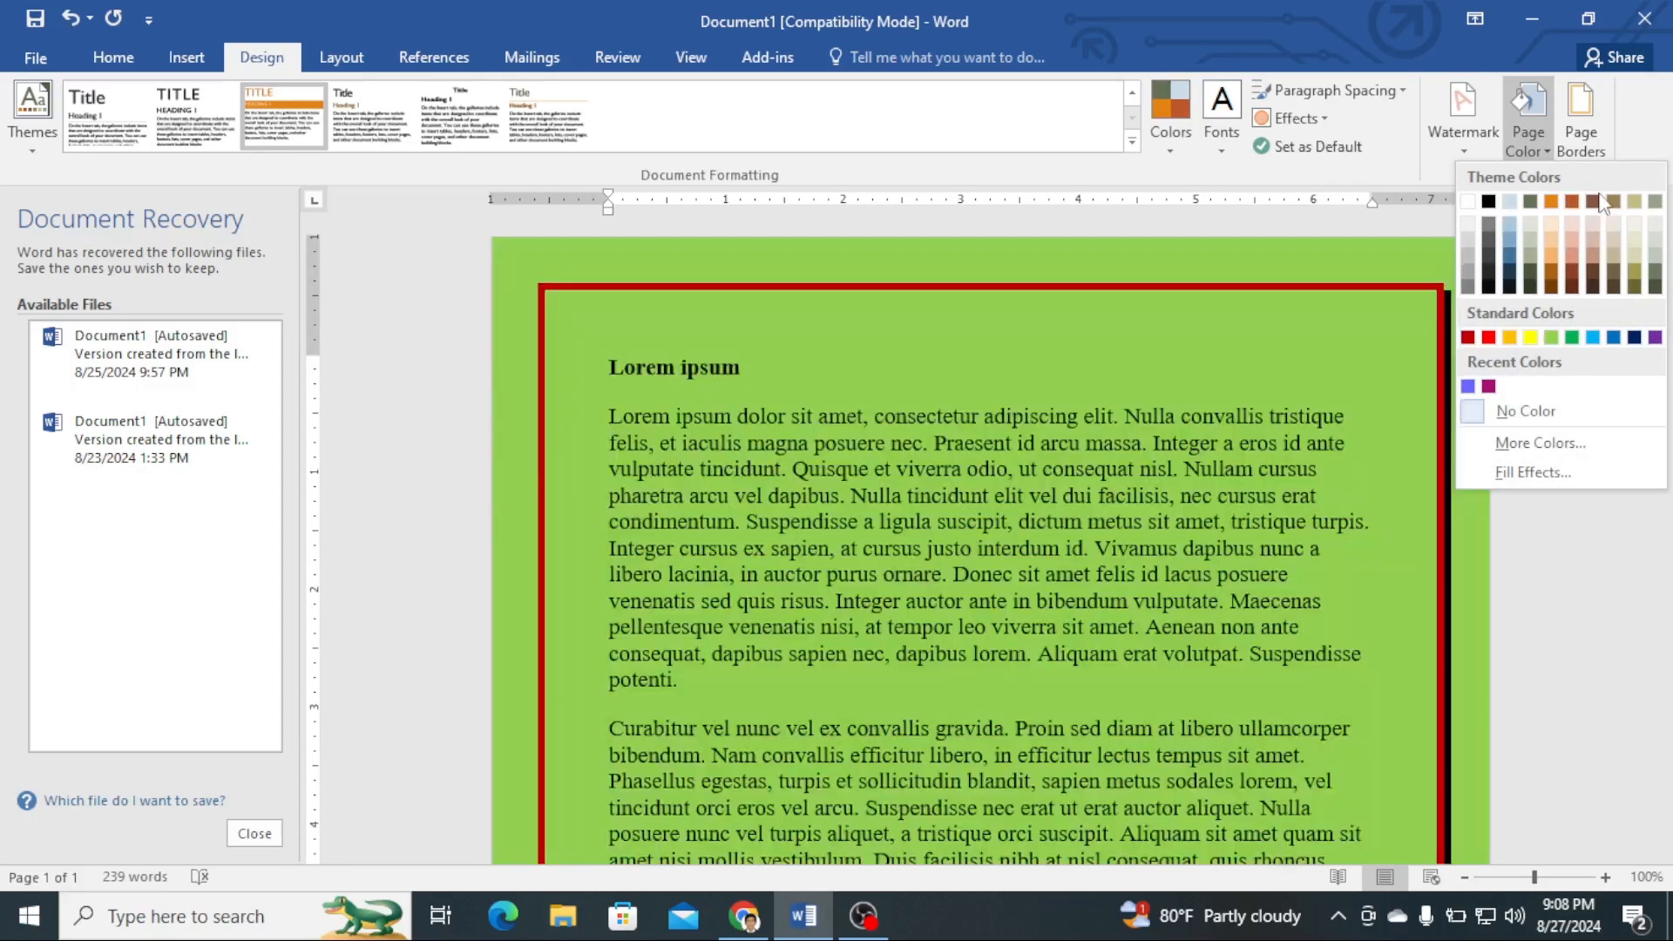
pyautogui.click(1581, 117)
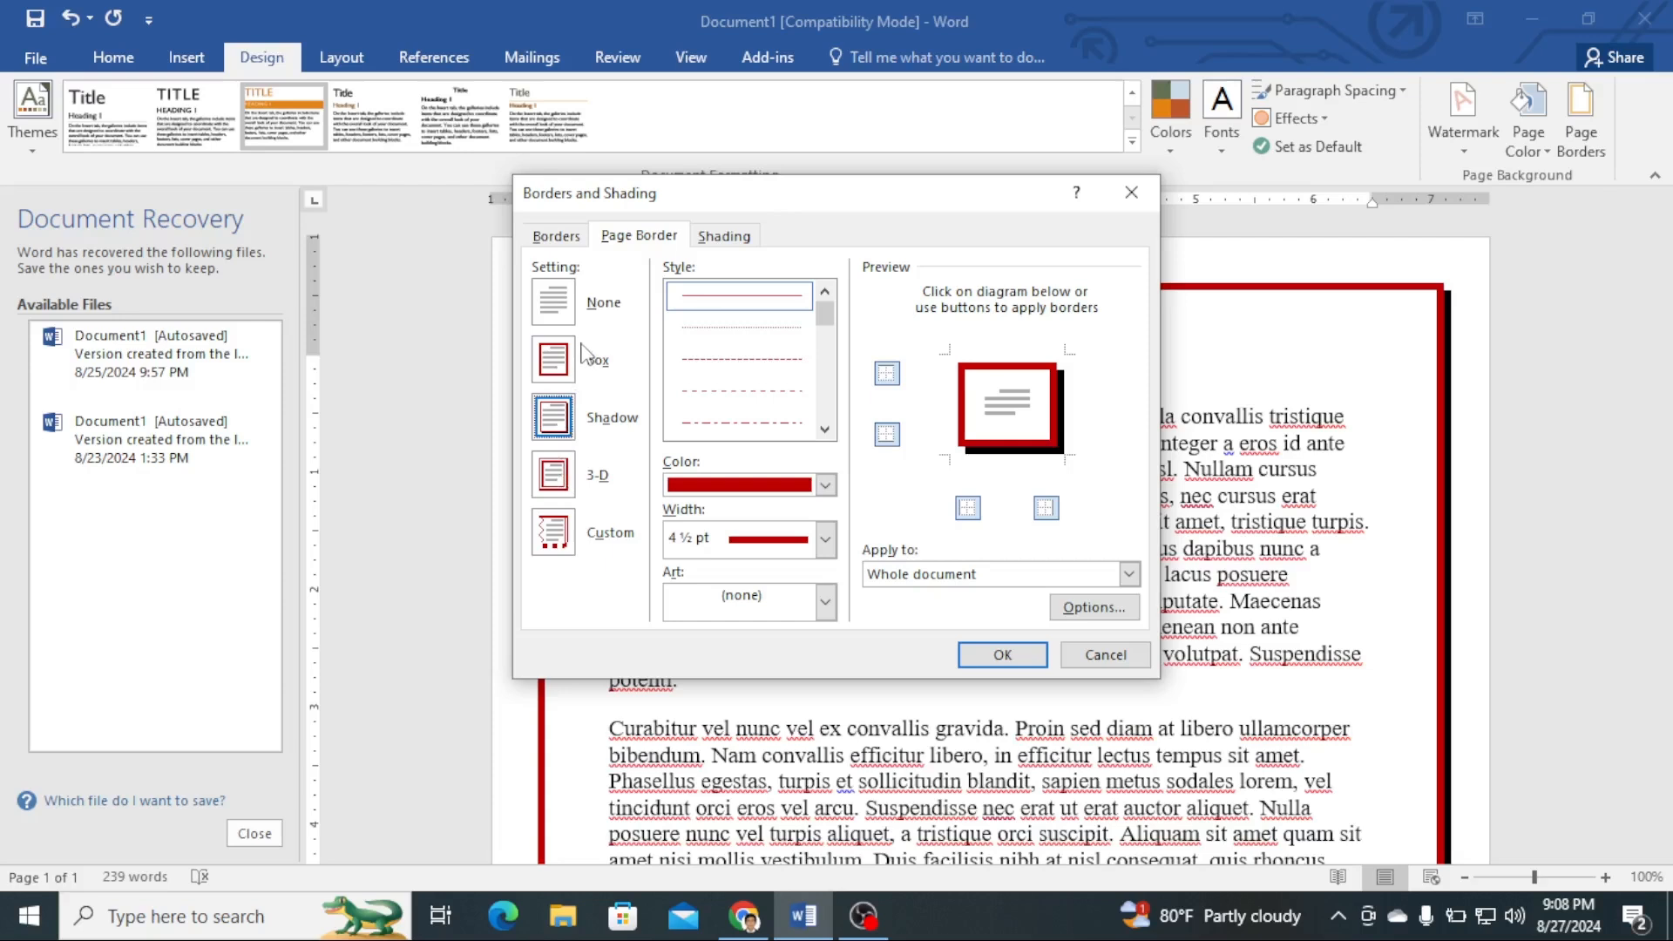
pyautogui.click(560, 237)
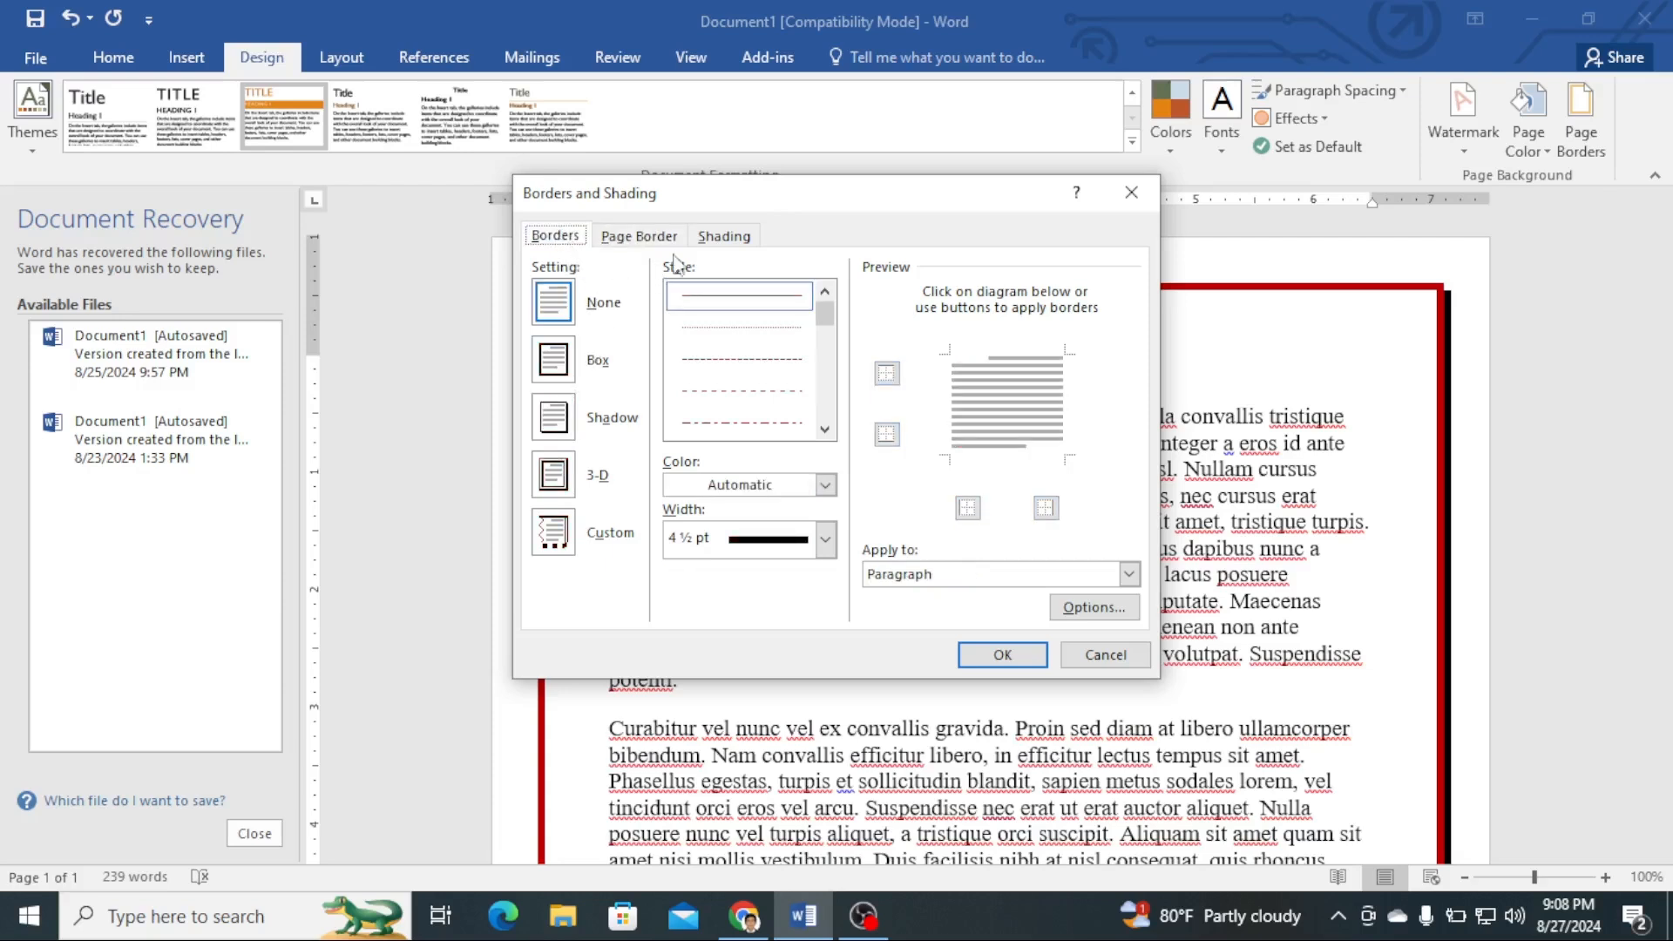
pyautogui.click(711, 242)
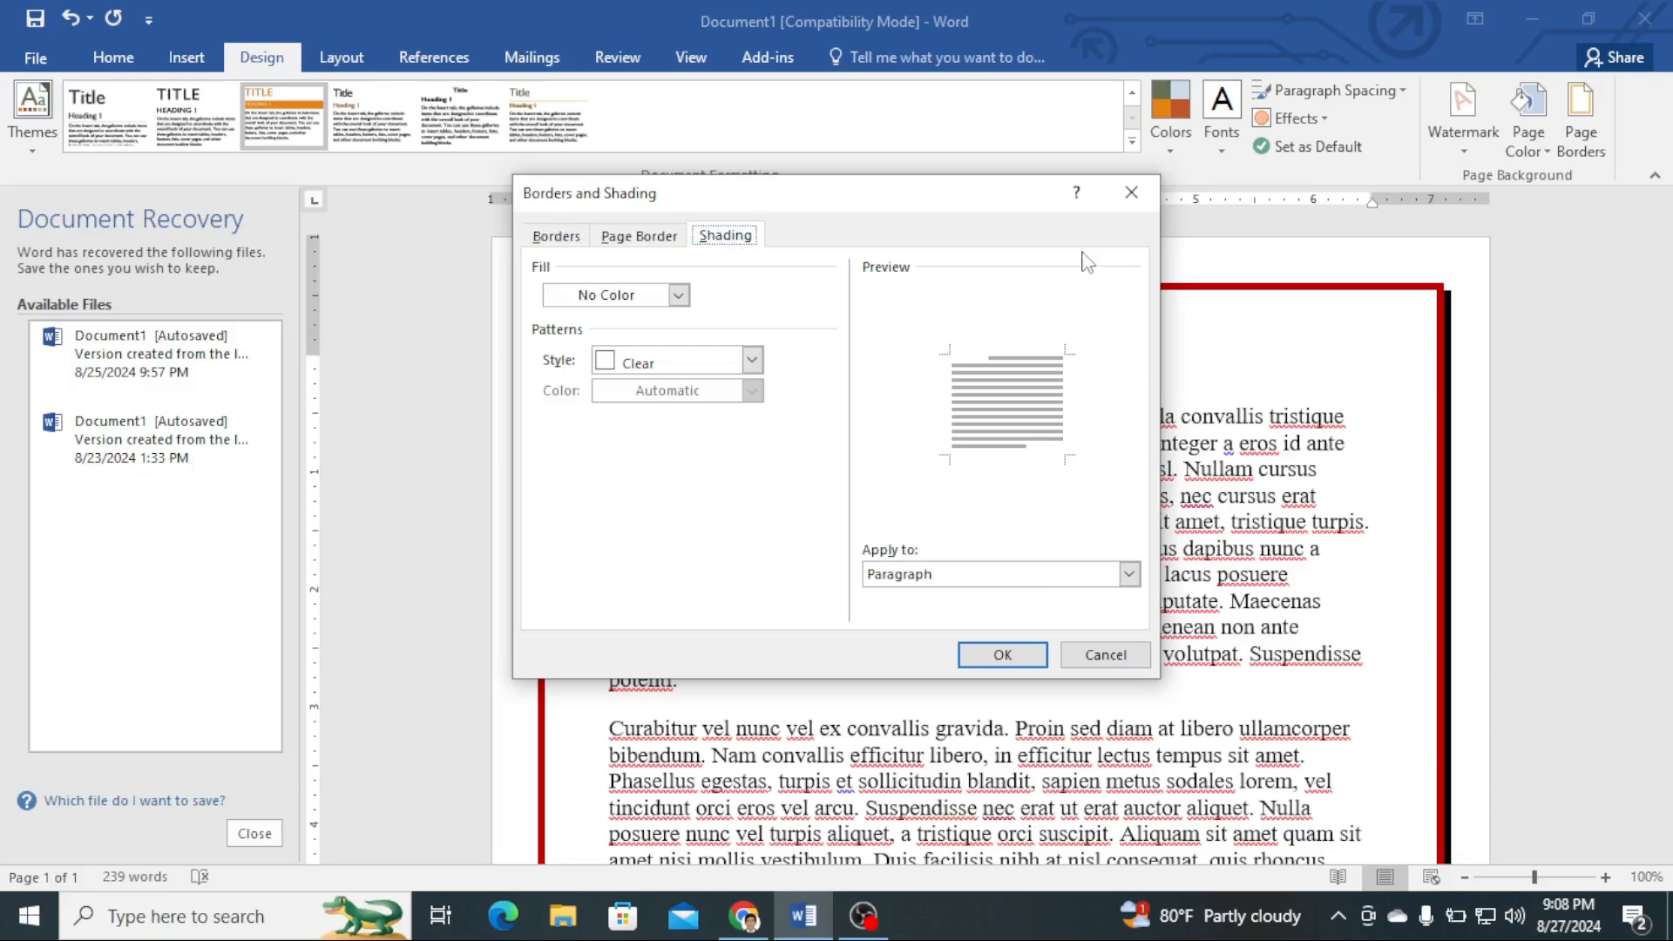
pyautogui.click(1132, 193)
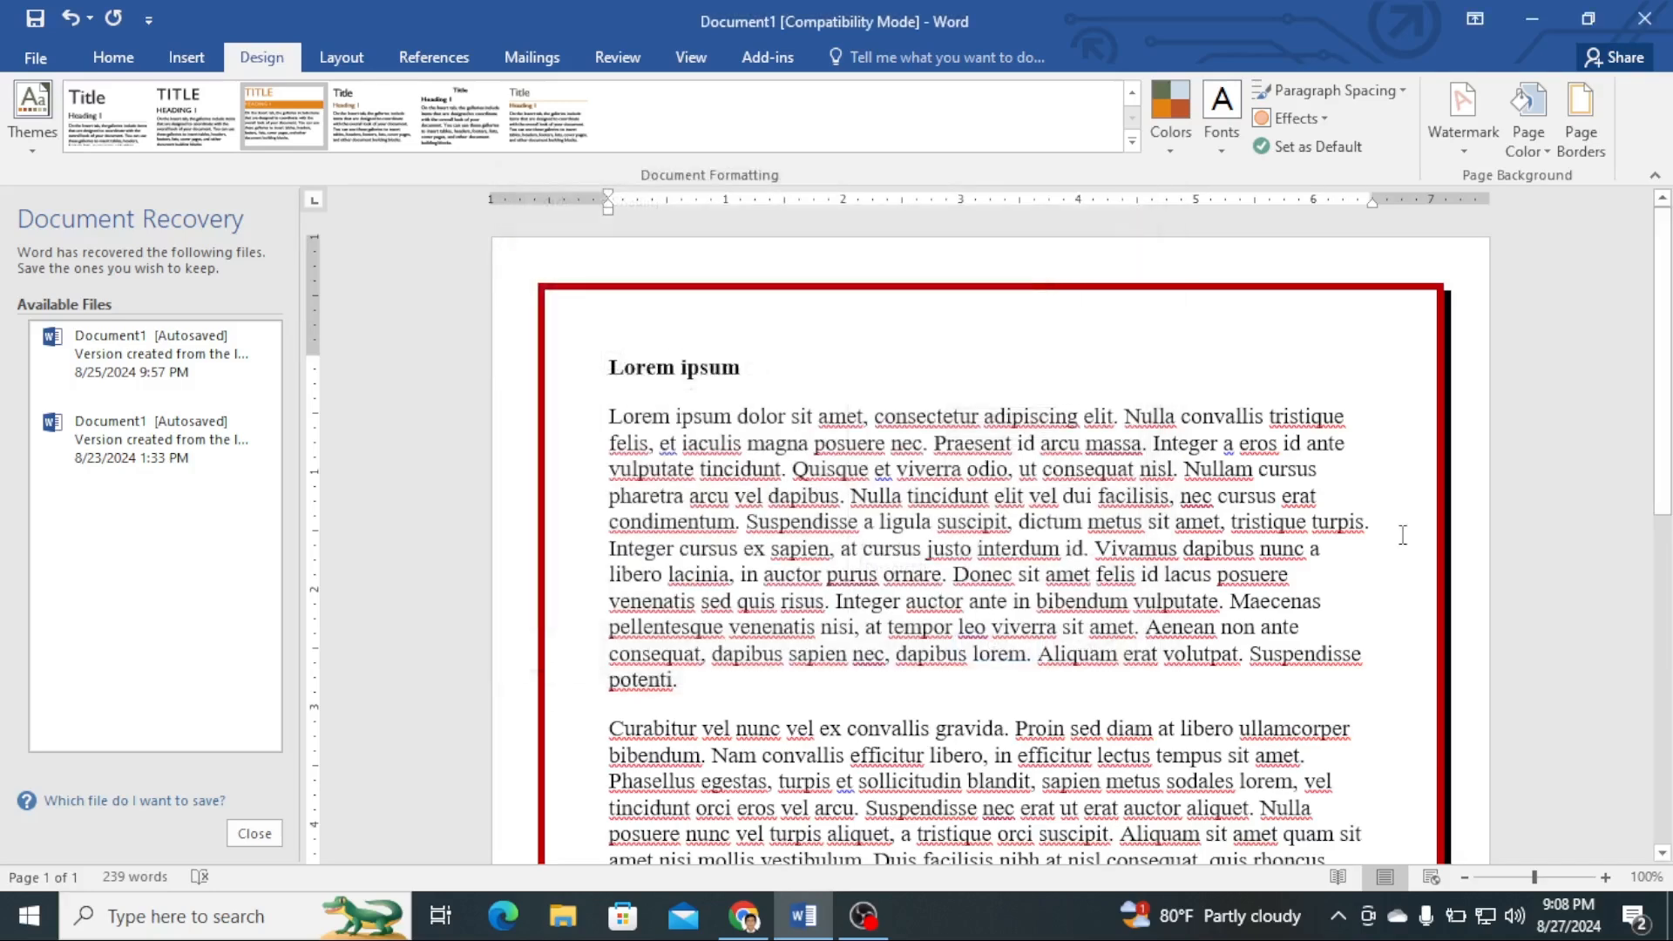
pyautogui.scroll(-5, 1383, 520)
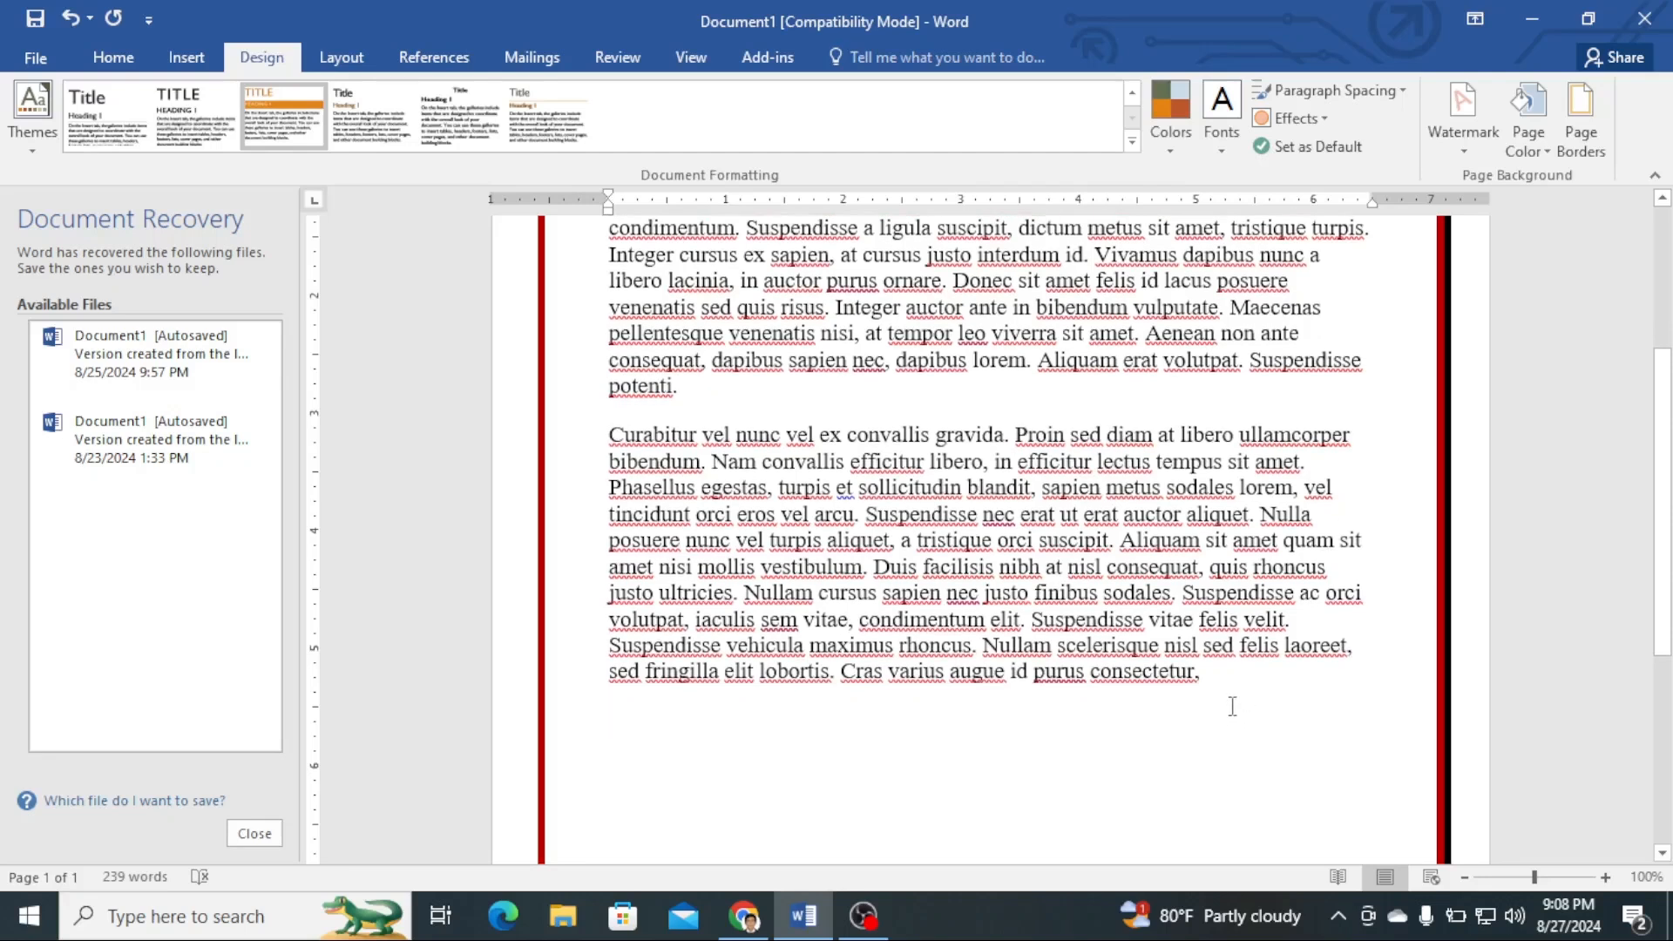
pyautogui.scroll(-2, 1232, 695)
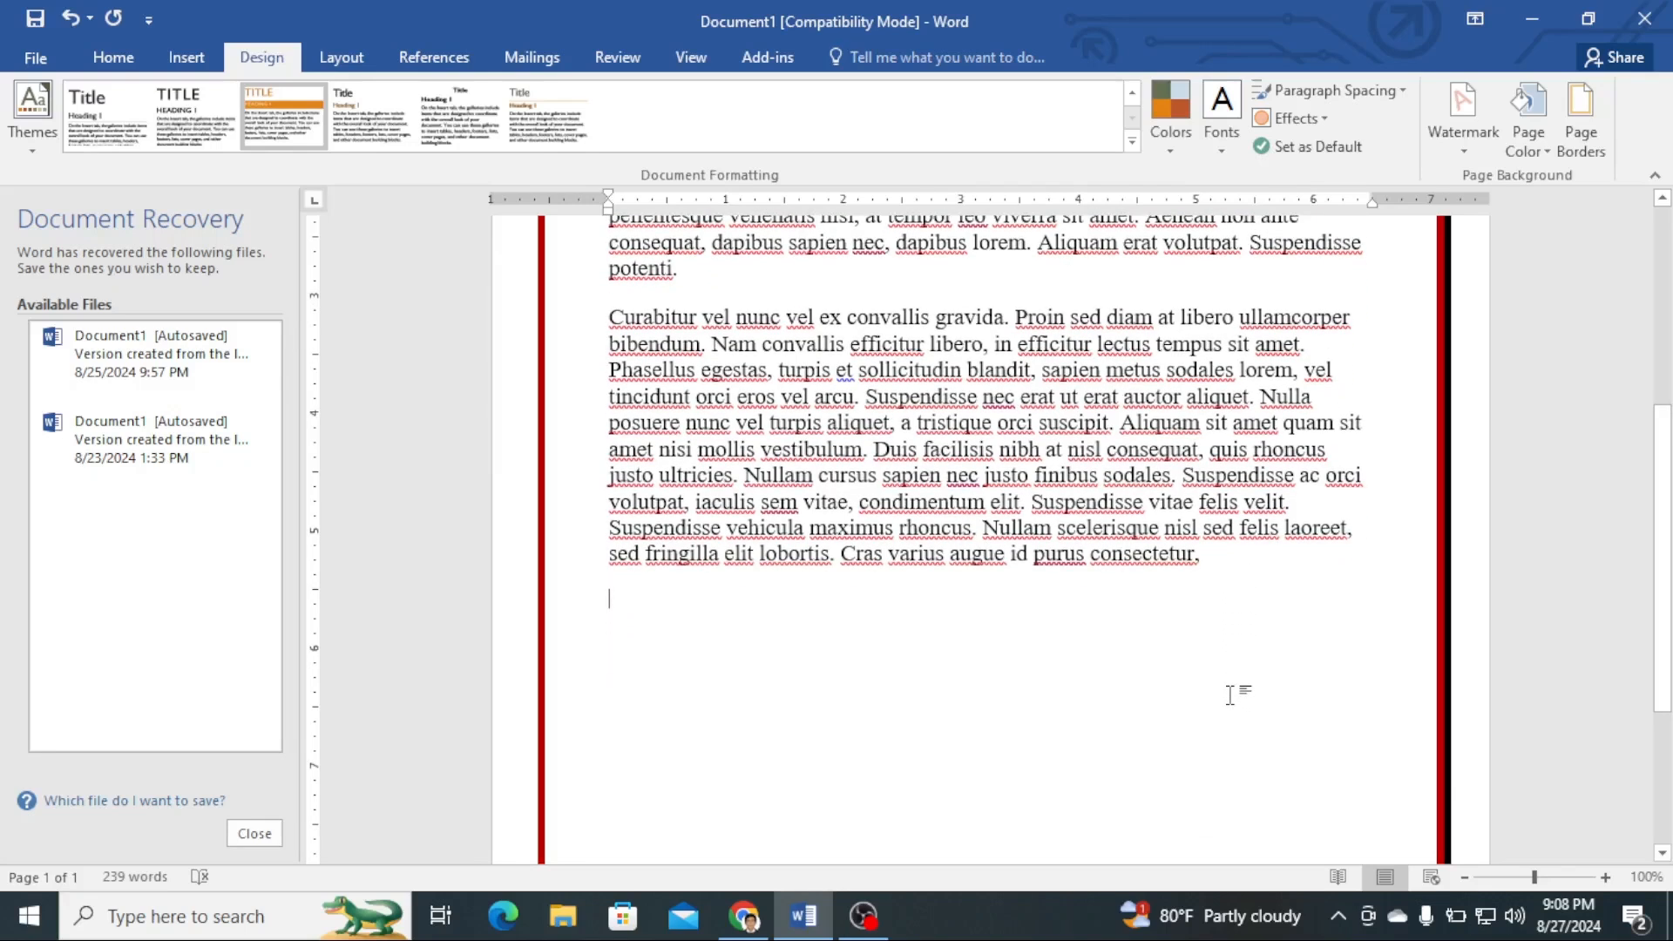